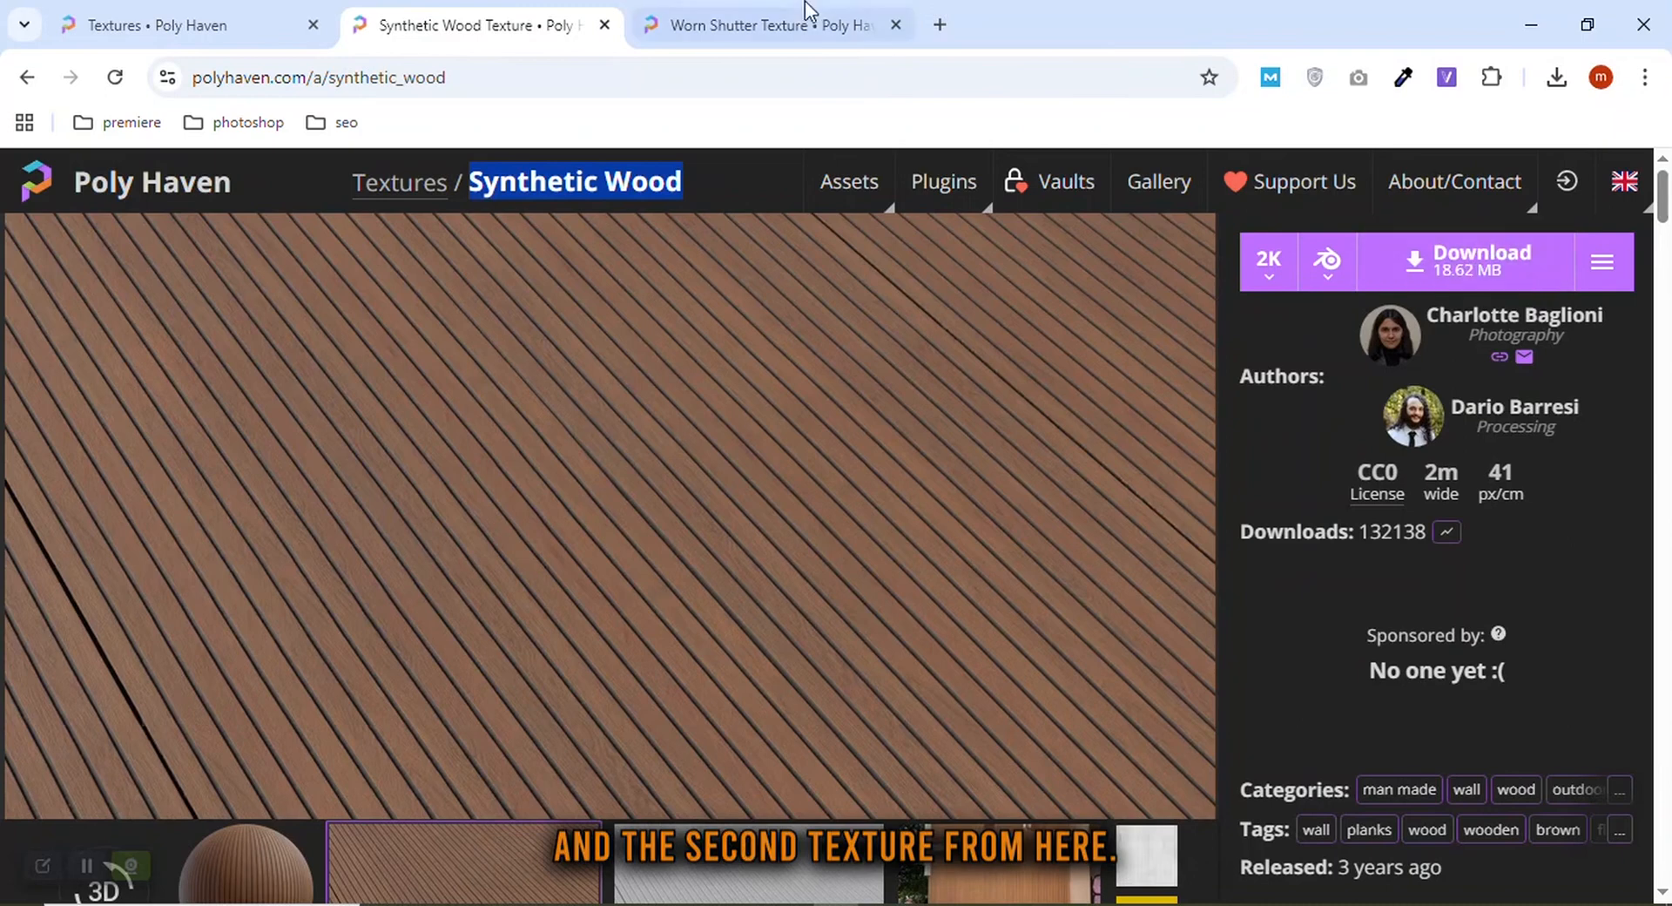
# Examine the Synthetic Wood and Worn Shutter textures and the house image in their open documents
pyautogui.click(765, 384)
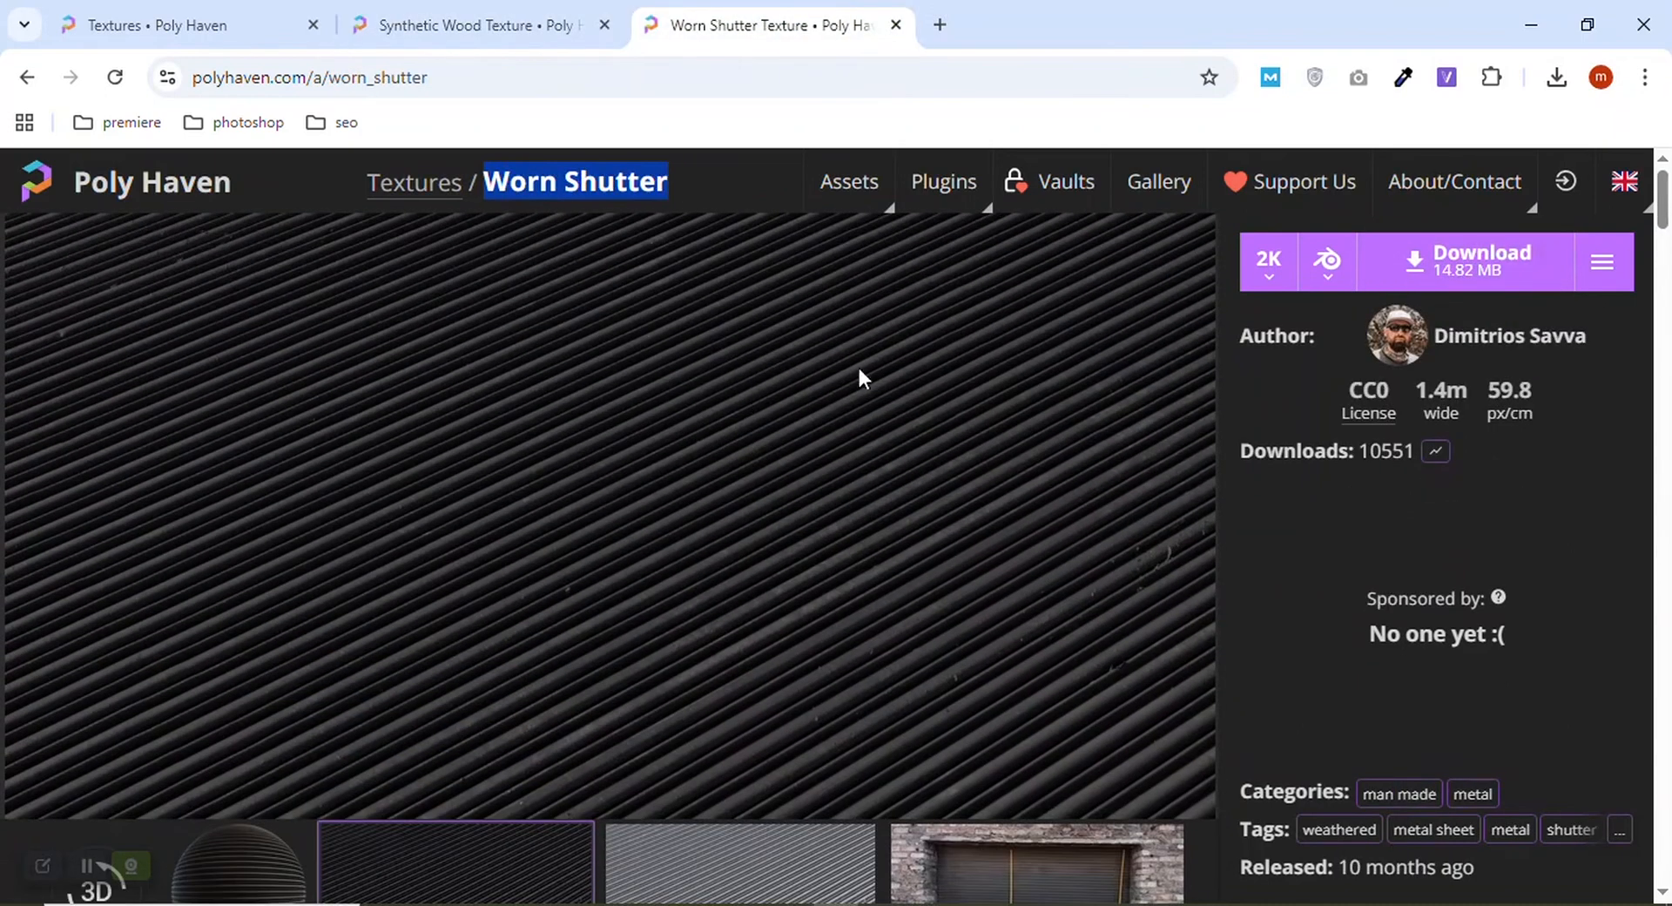
pyautogui.click(190, 36)
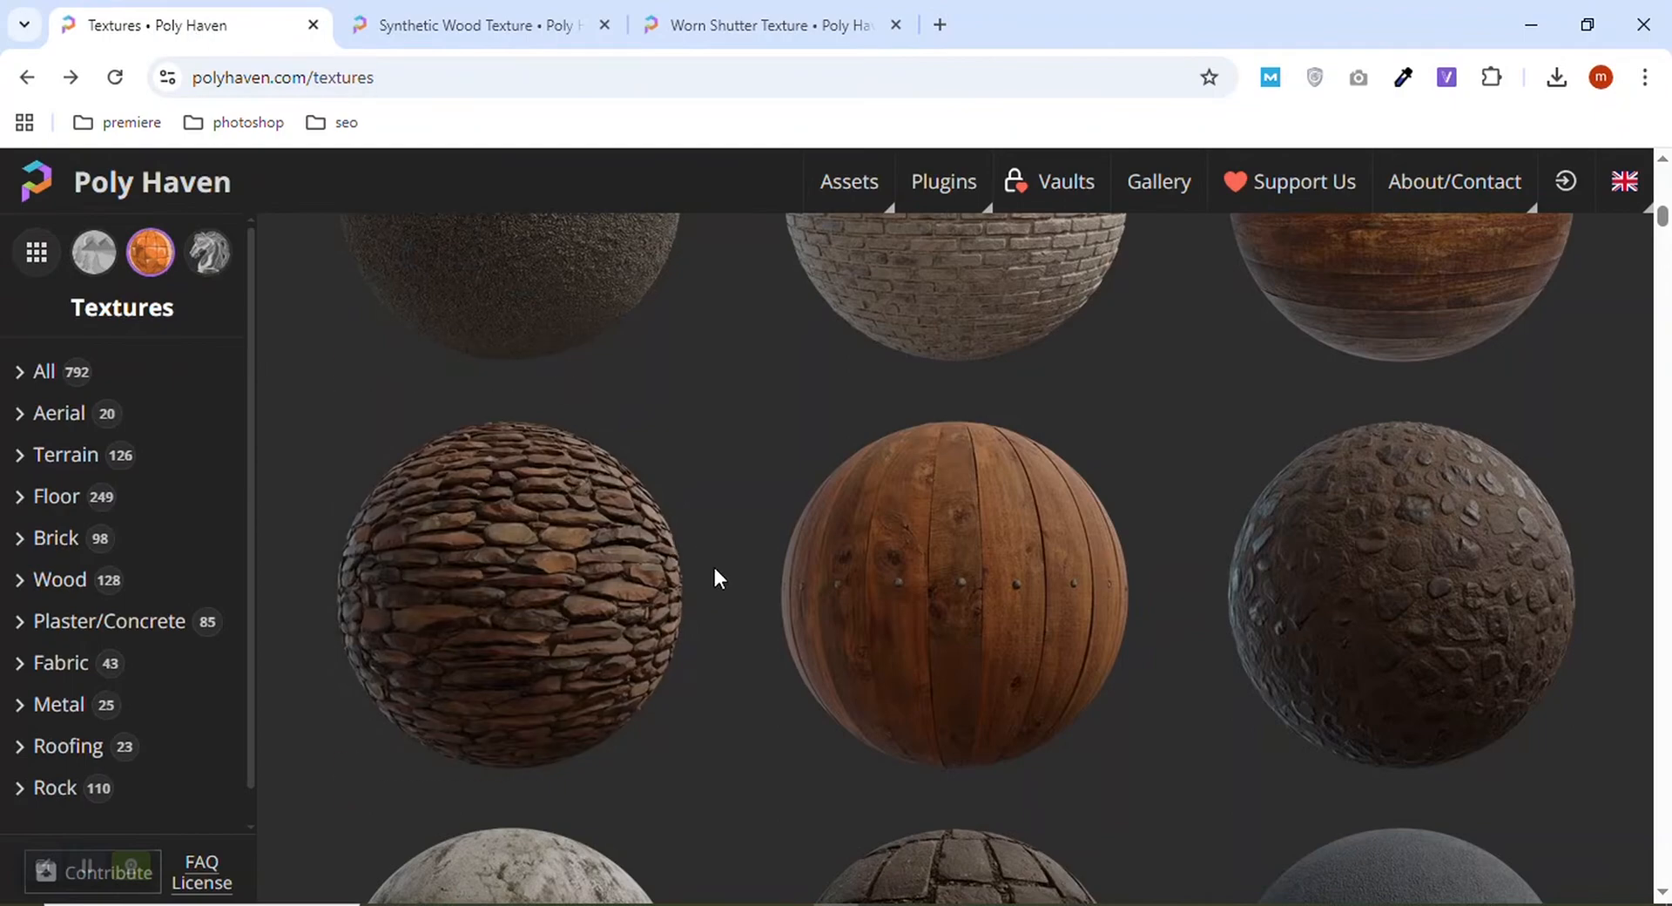
pyautogui.click(610, 902)
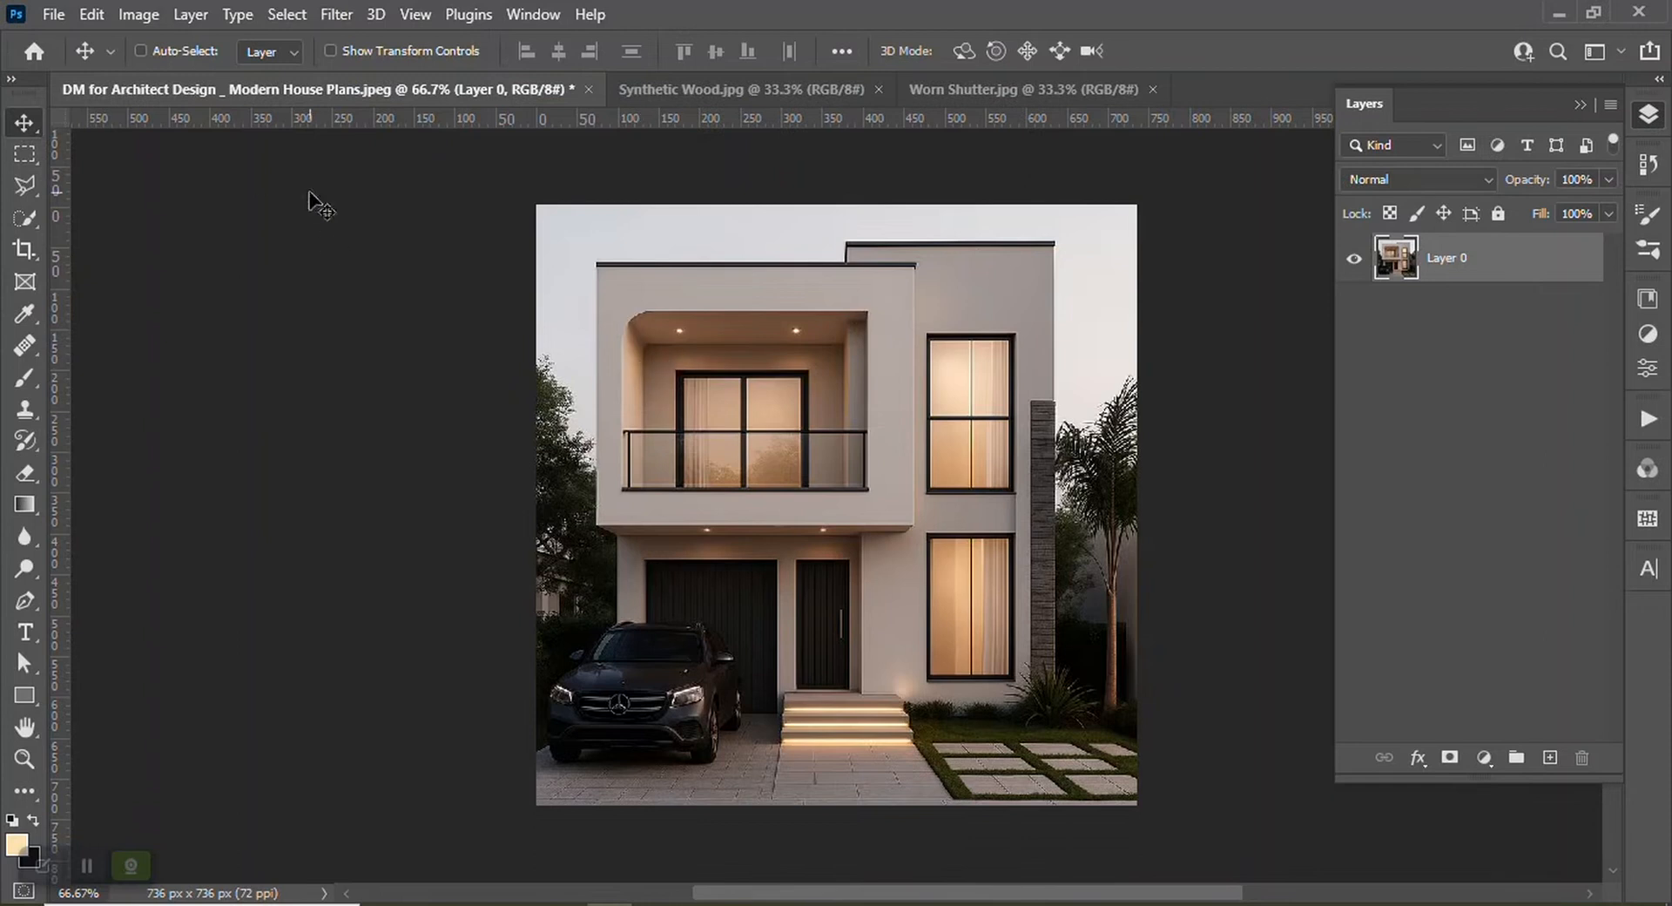
pyautogui.hotkey('ctrl', '+')
pyautogui.scroll(2, 598, 296)
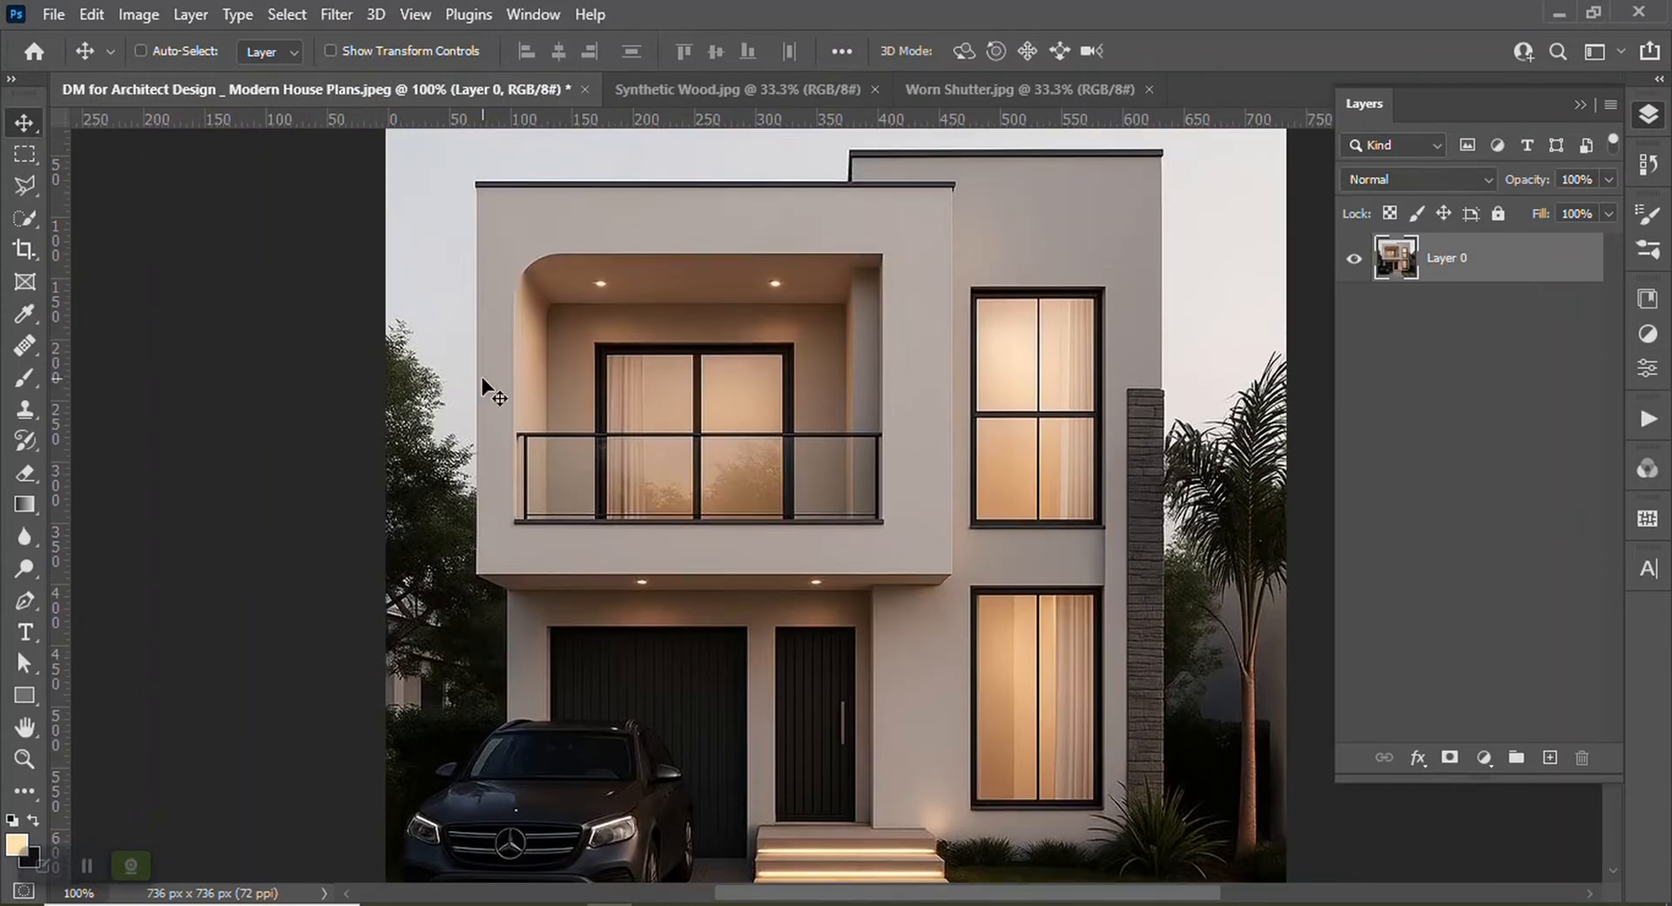
pyautogui.click(999, 80)
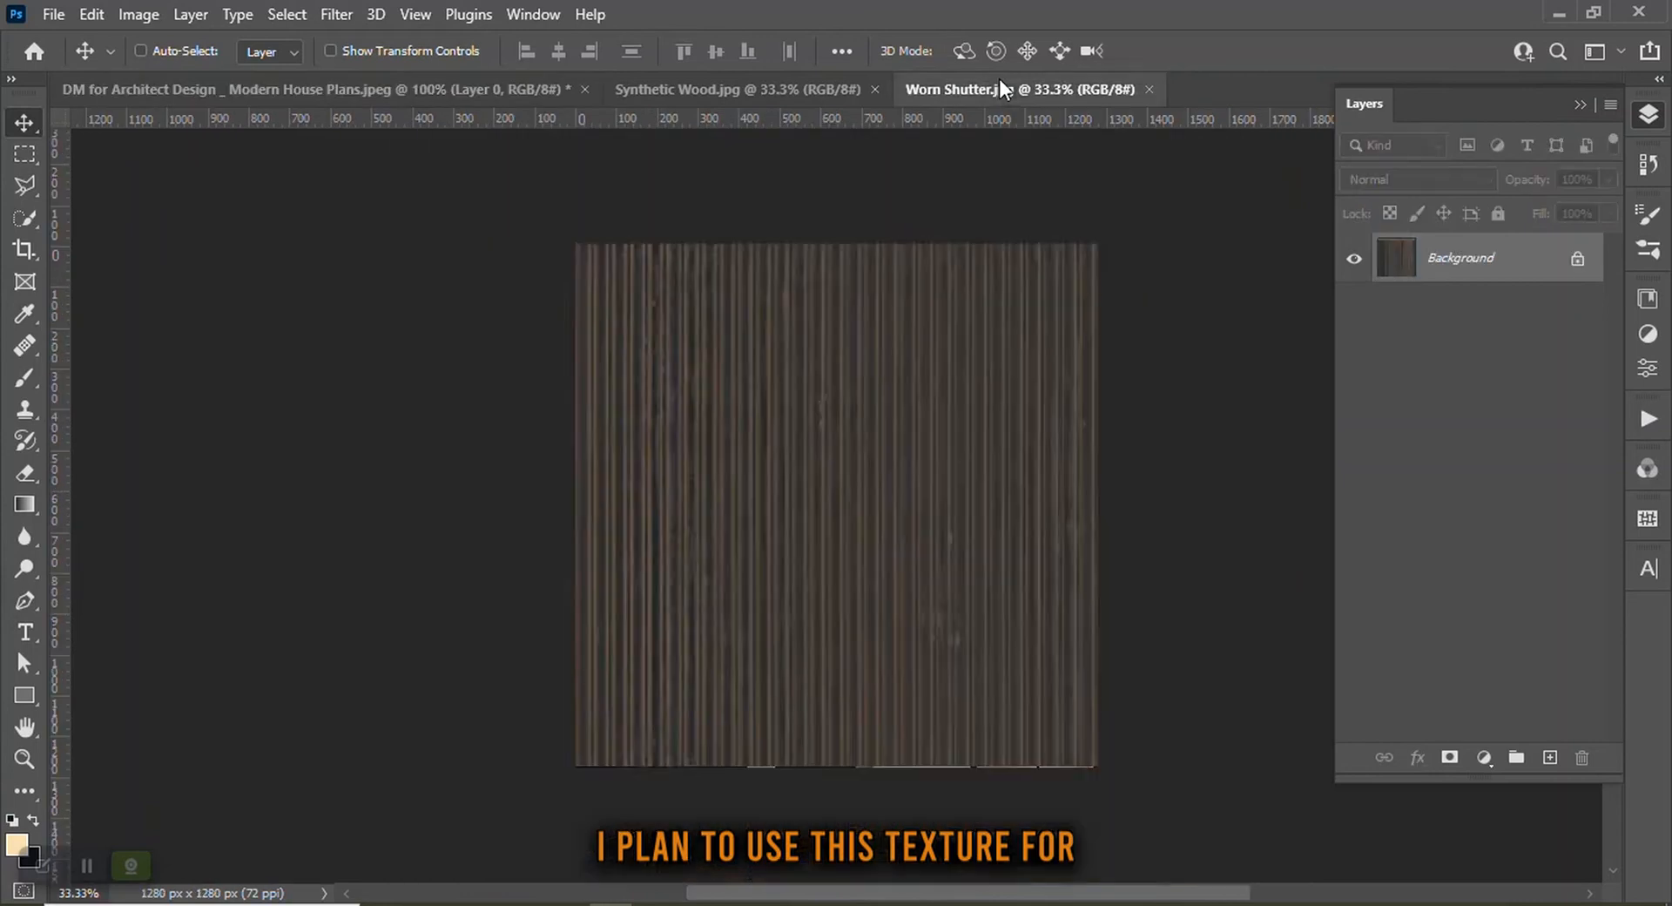
pyautogui.click(819, 89)
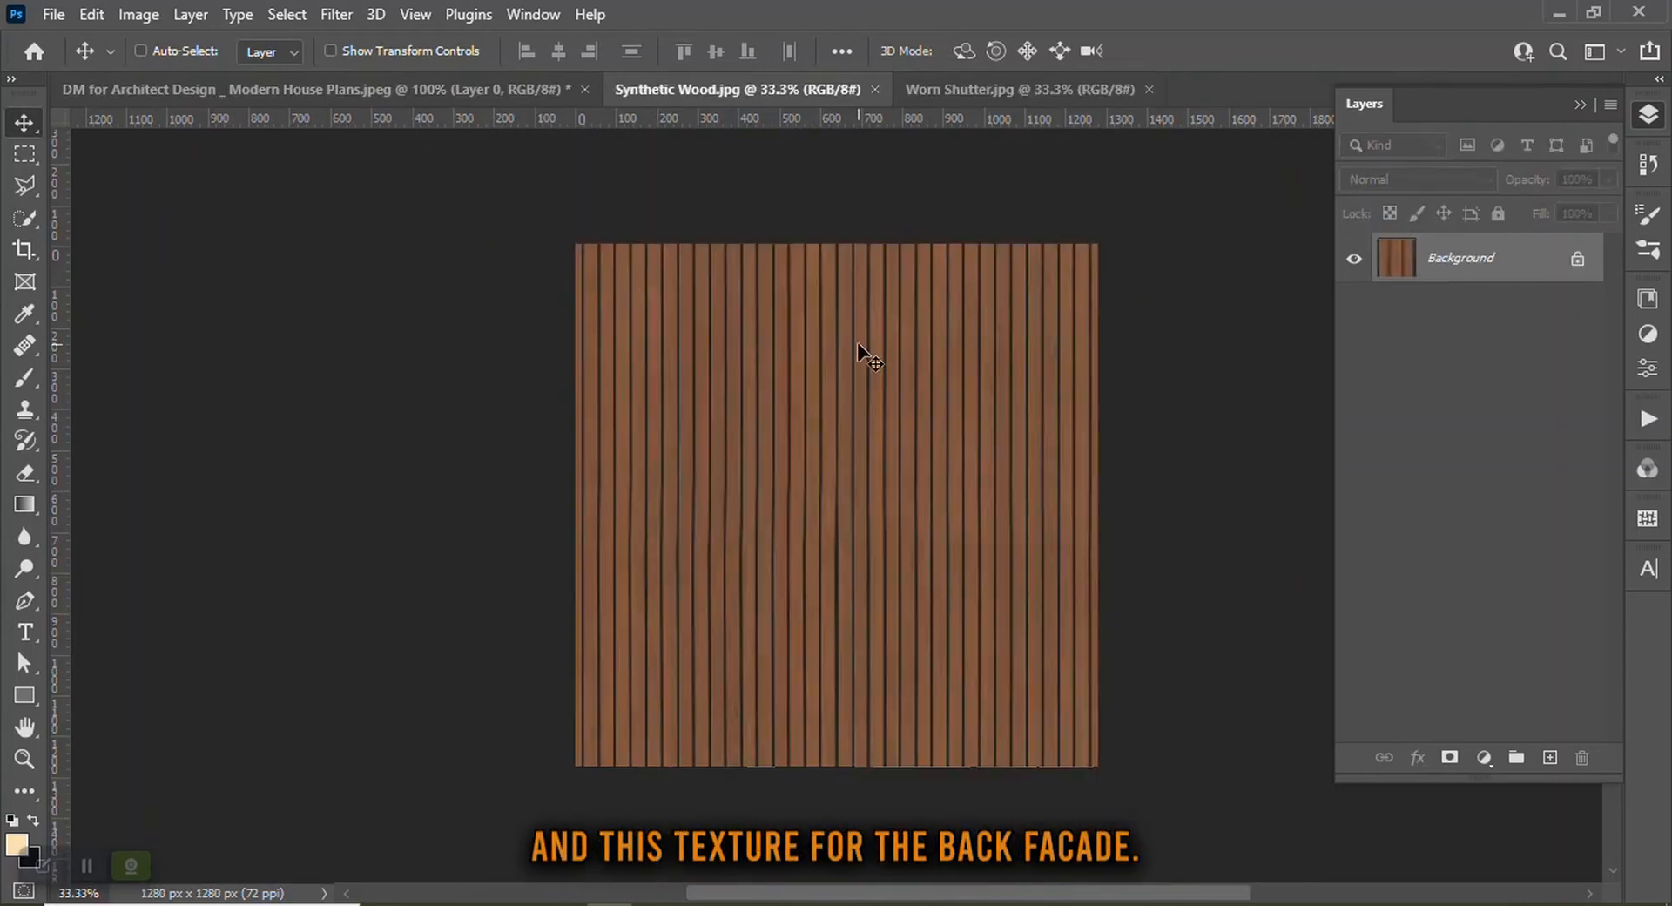
pyautogui.click(465, 88)
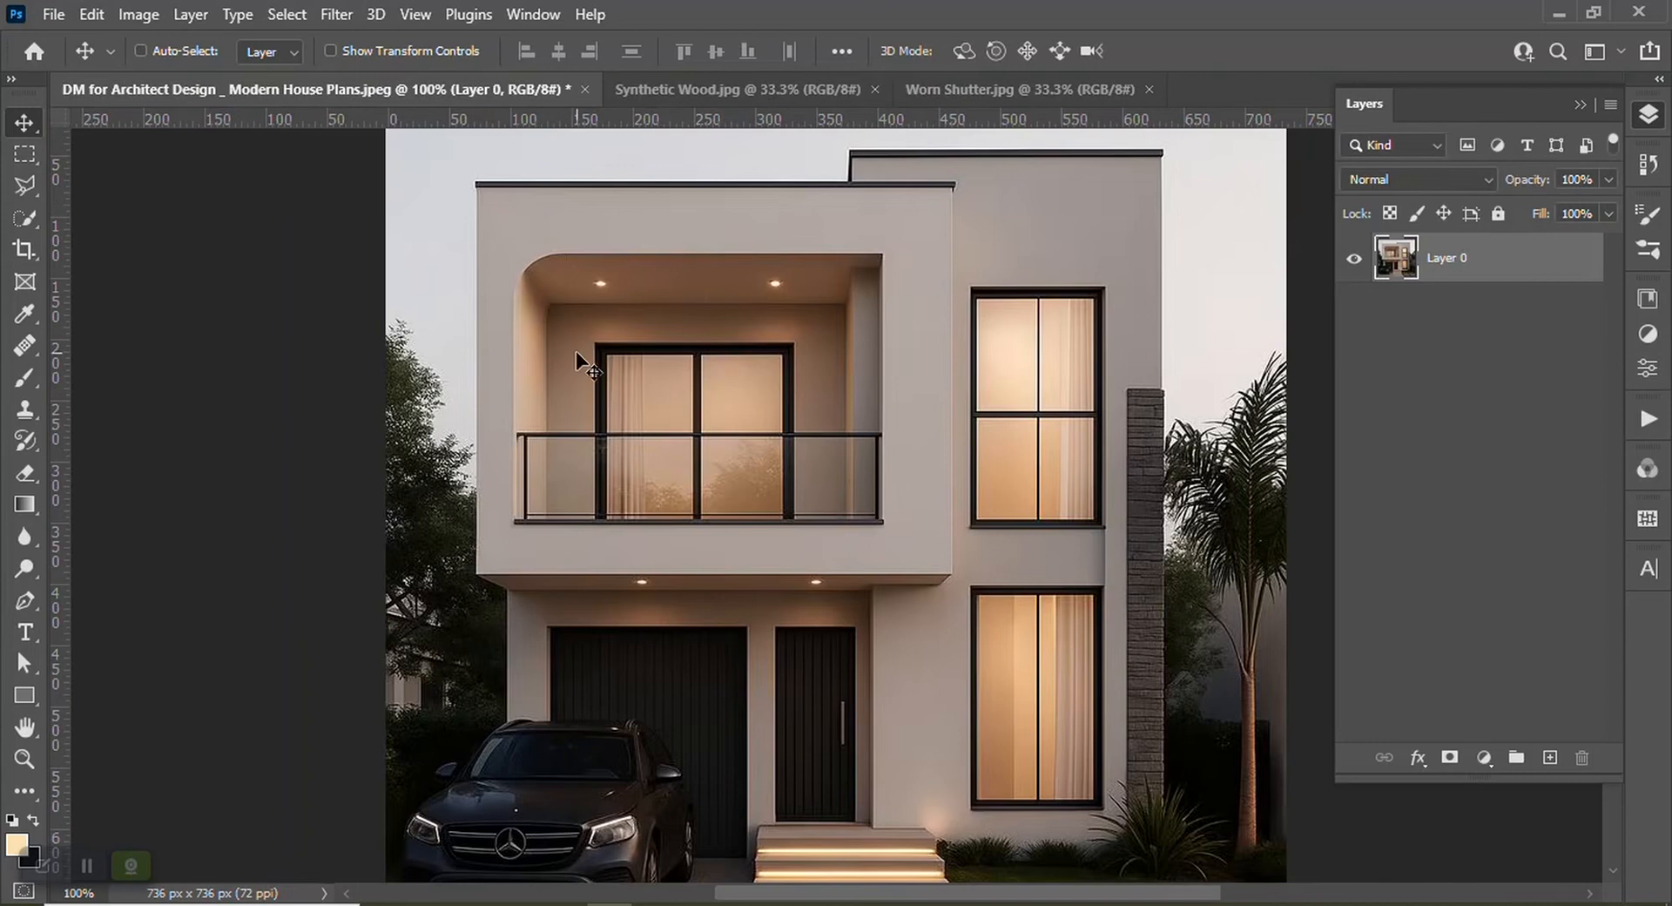
# Define the Synthetic Wood image as a new pattern named Synthetic Wood
pyautogui.click(668, 91)
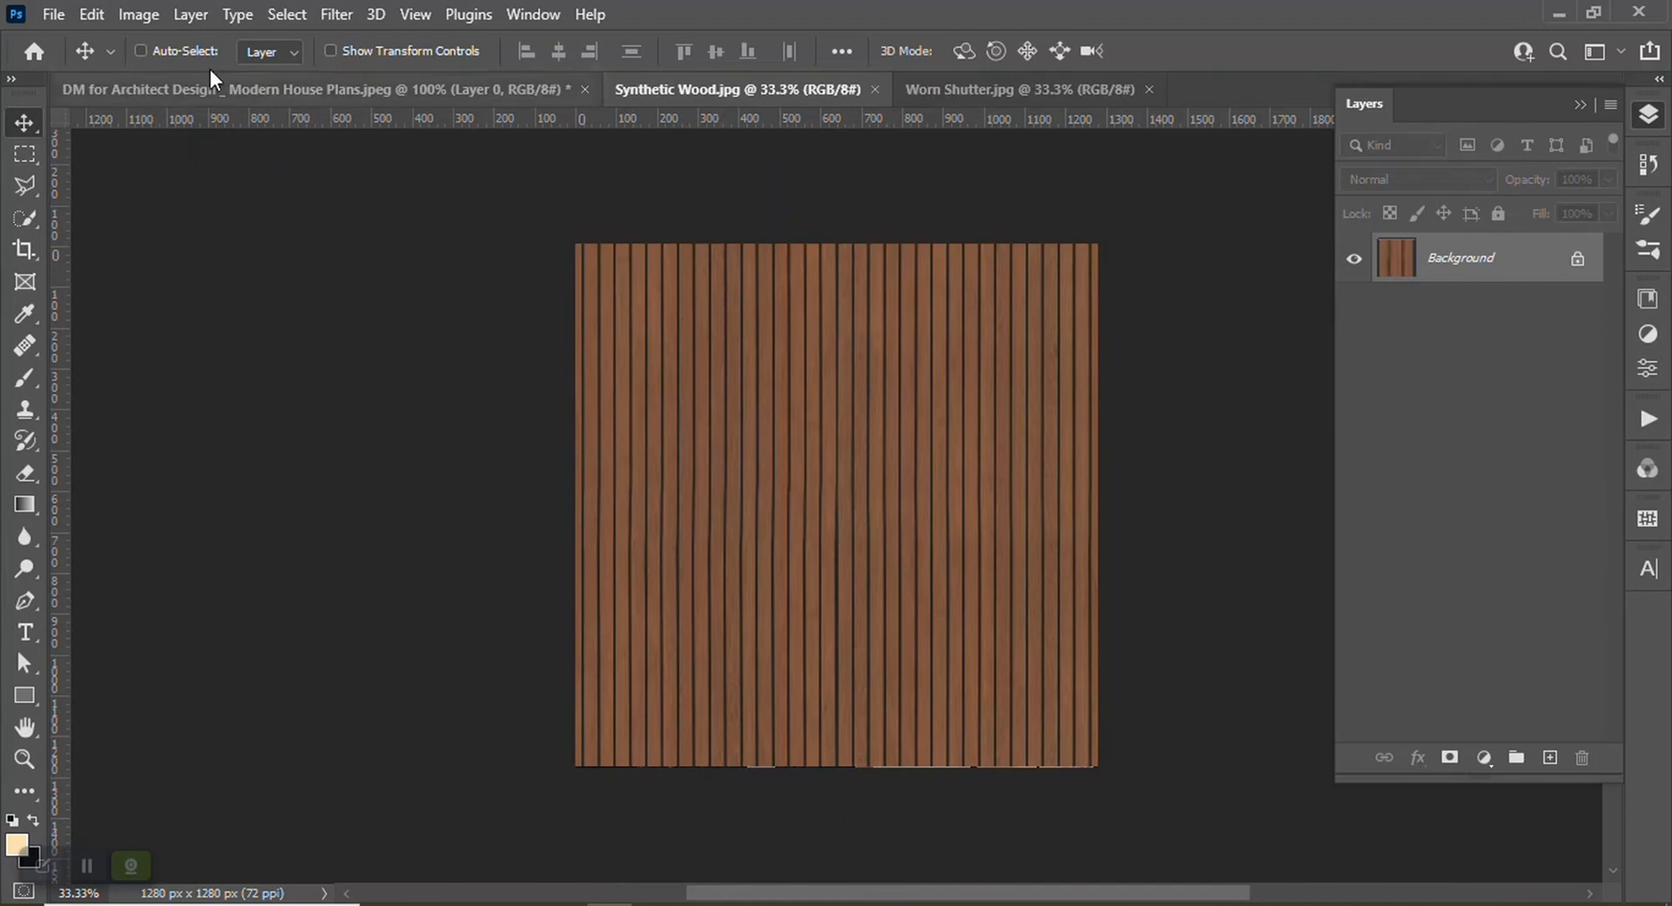
pyautogui.click(91, 15)
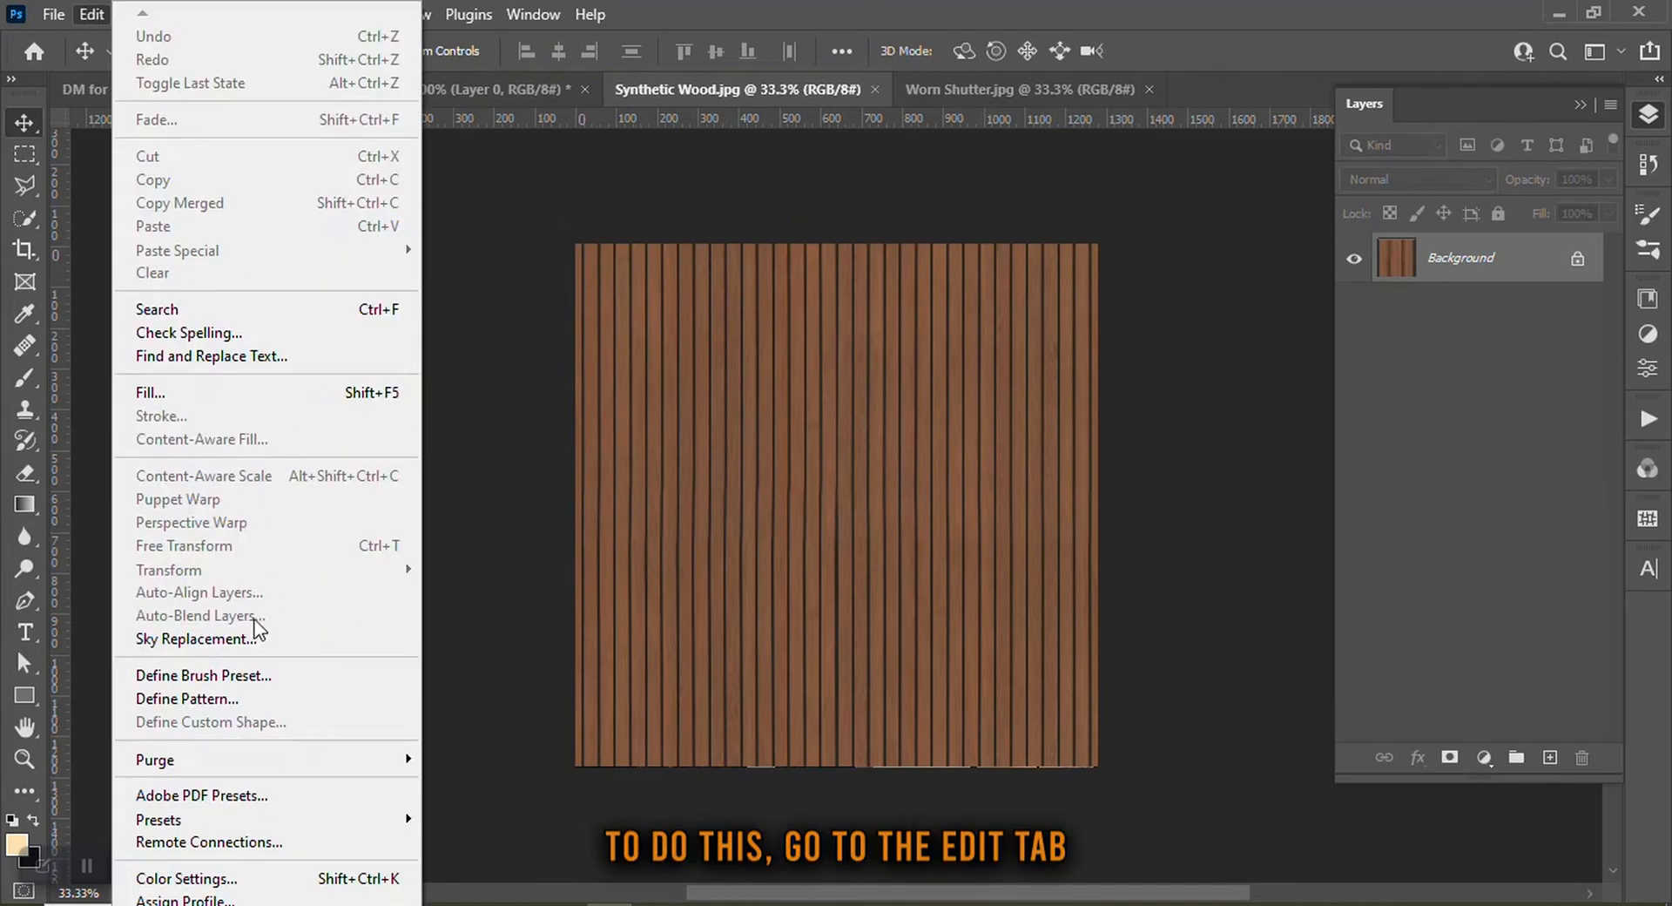
pyautogui.click(233, 696)
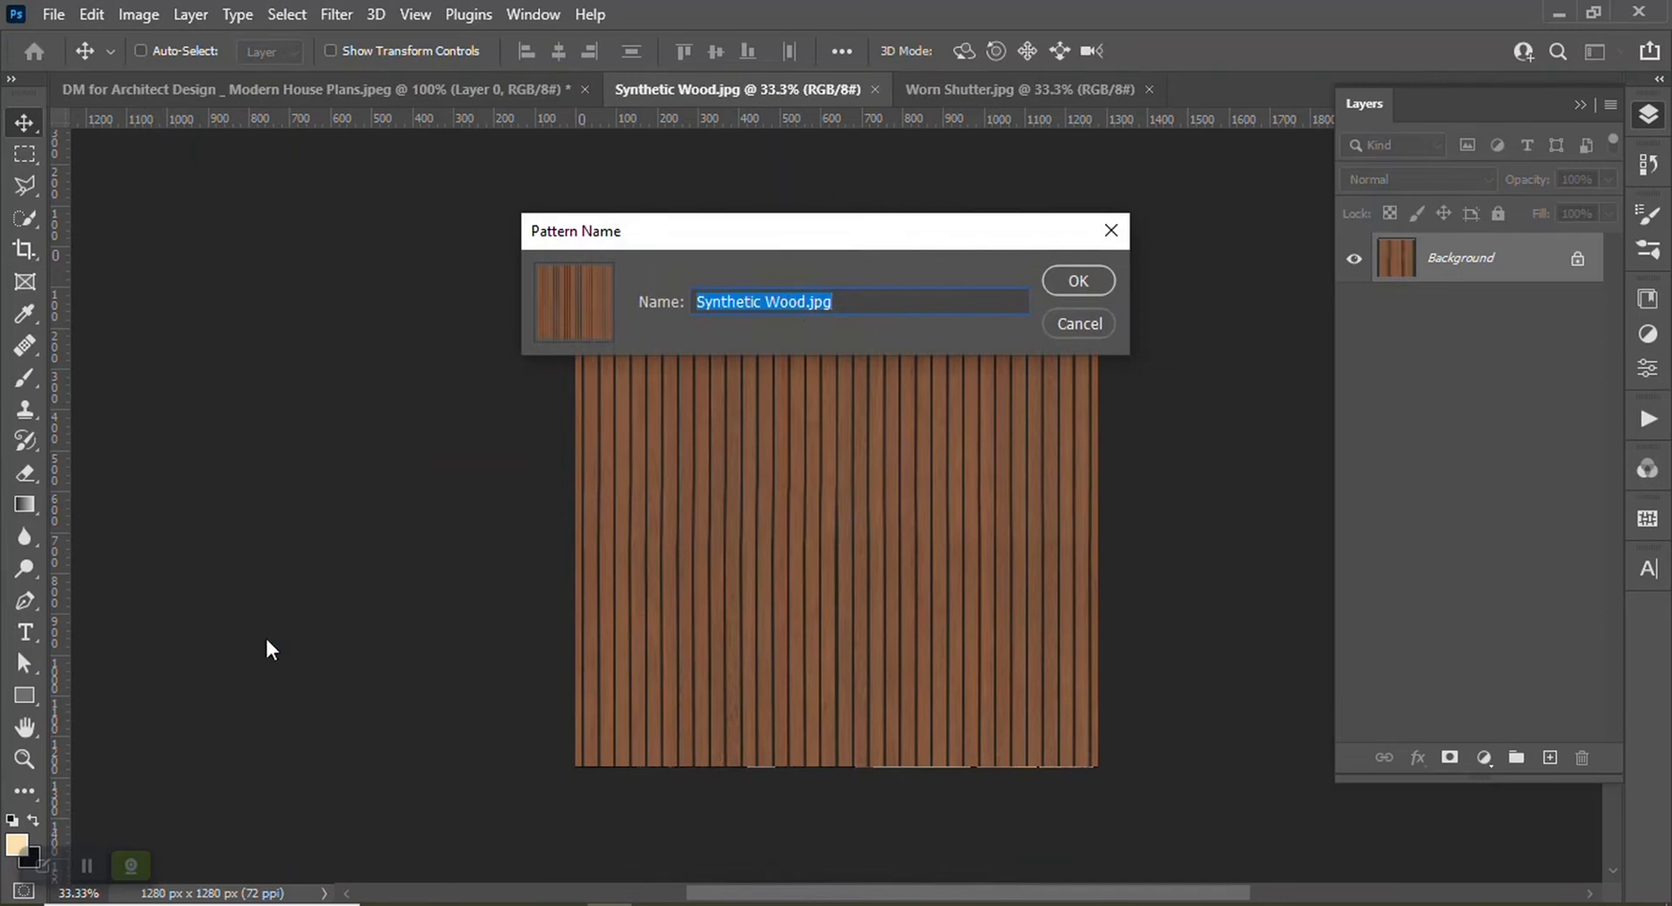
pyautogui.moveTo(845, 302); pyautogui.dragTo(817, 305)
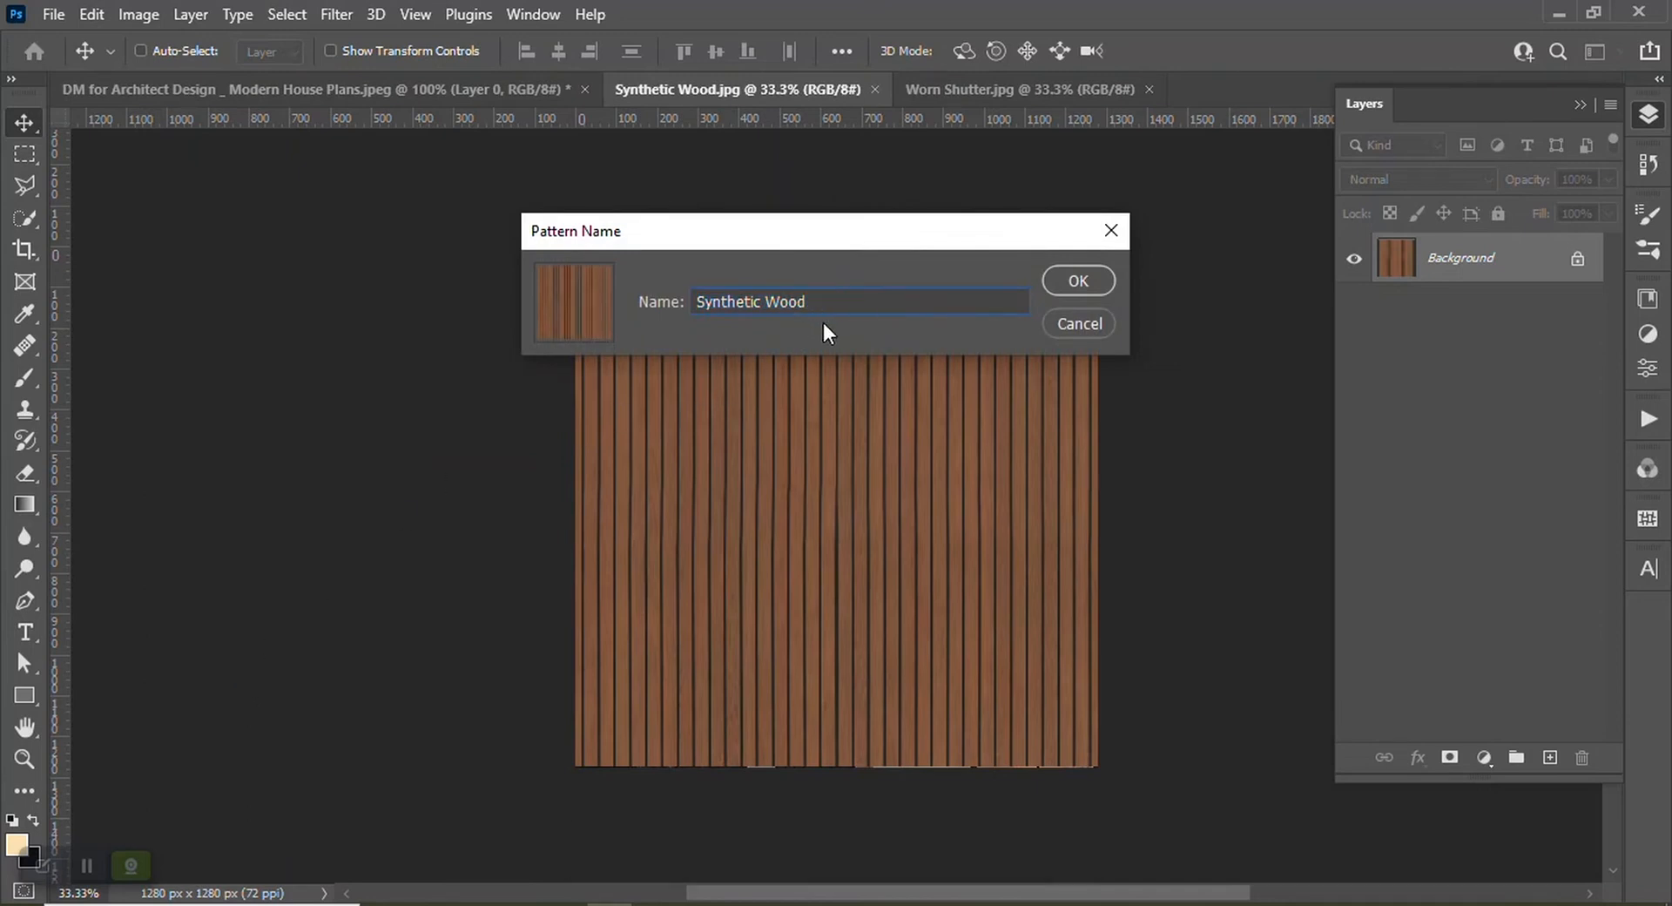
pyautogui.click(1099, 274)
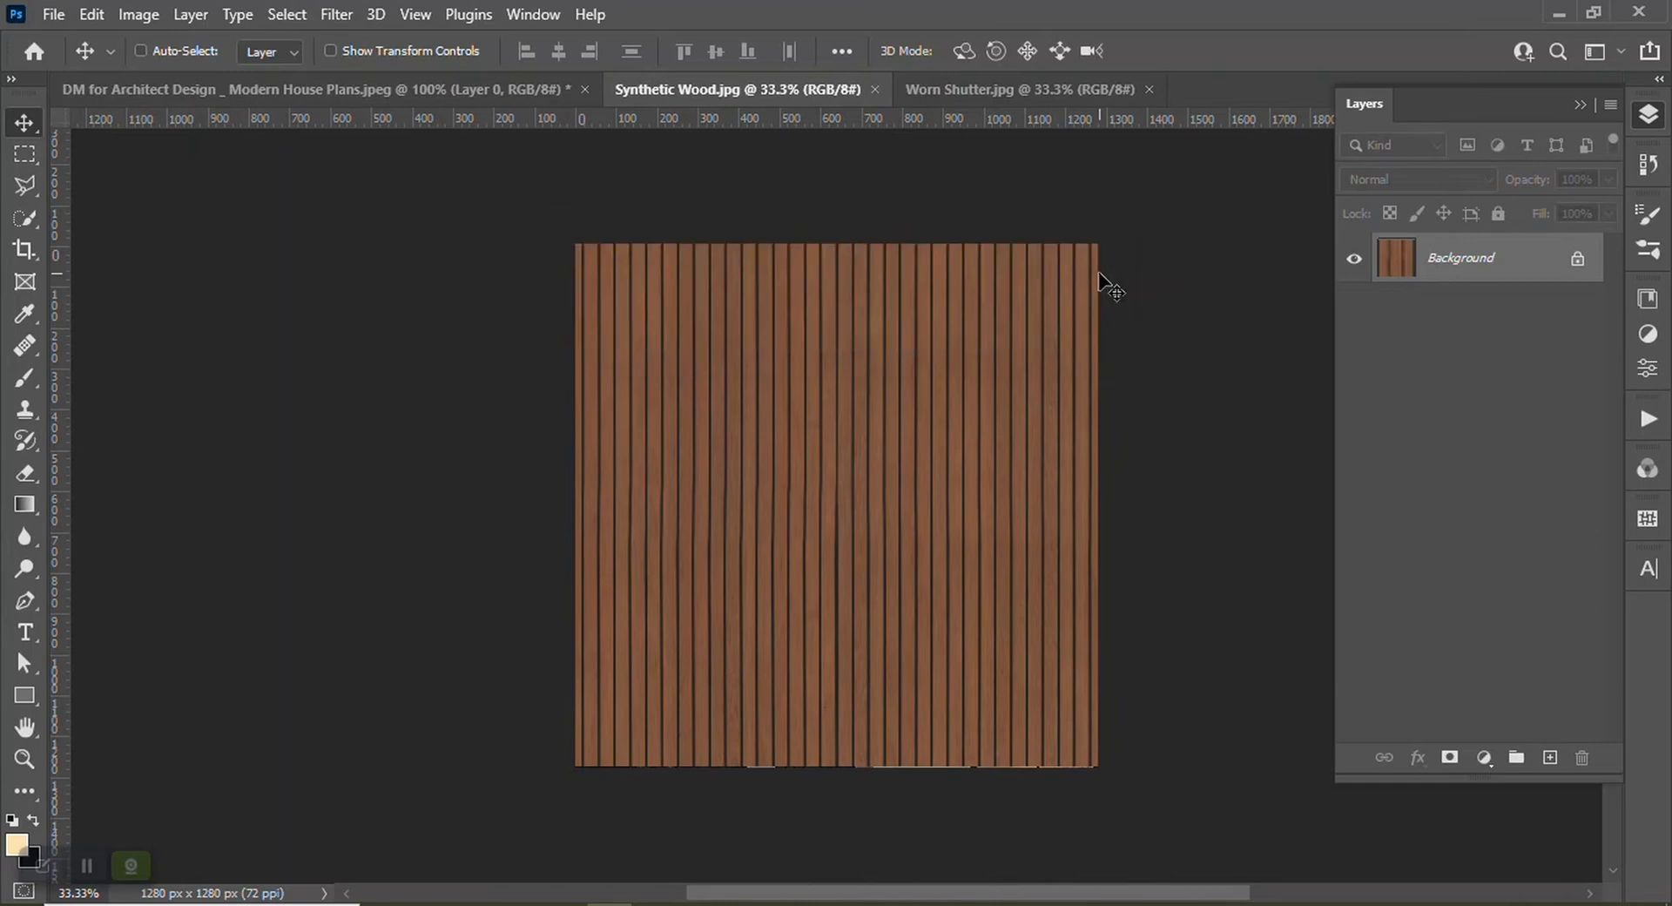
# Define the Worn Shutter image as a new pattern
pyautogui.click(1043, 83)
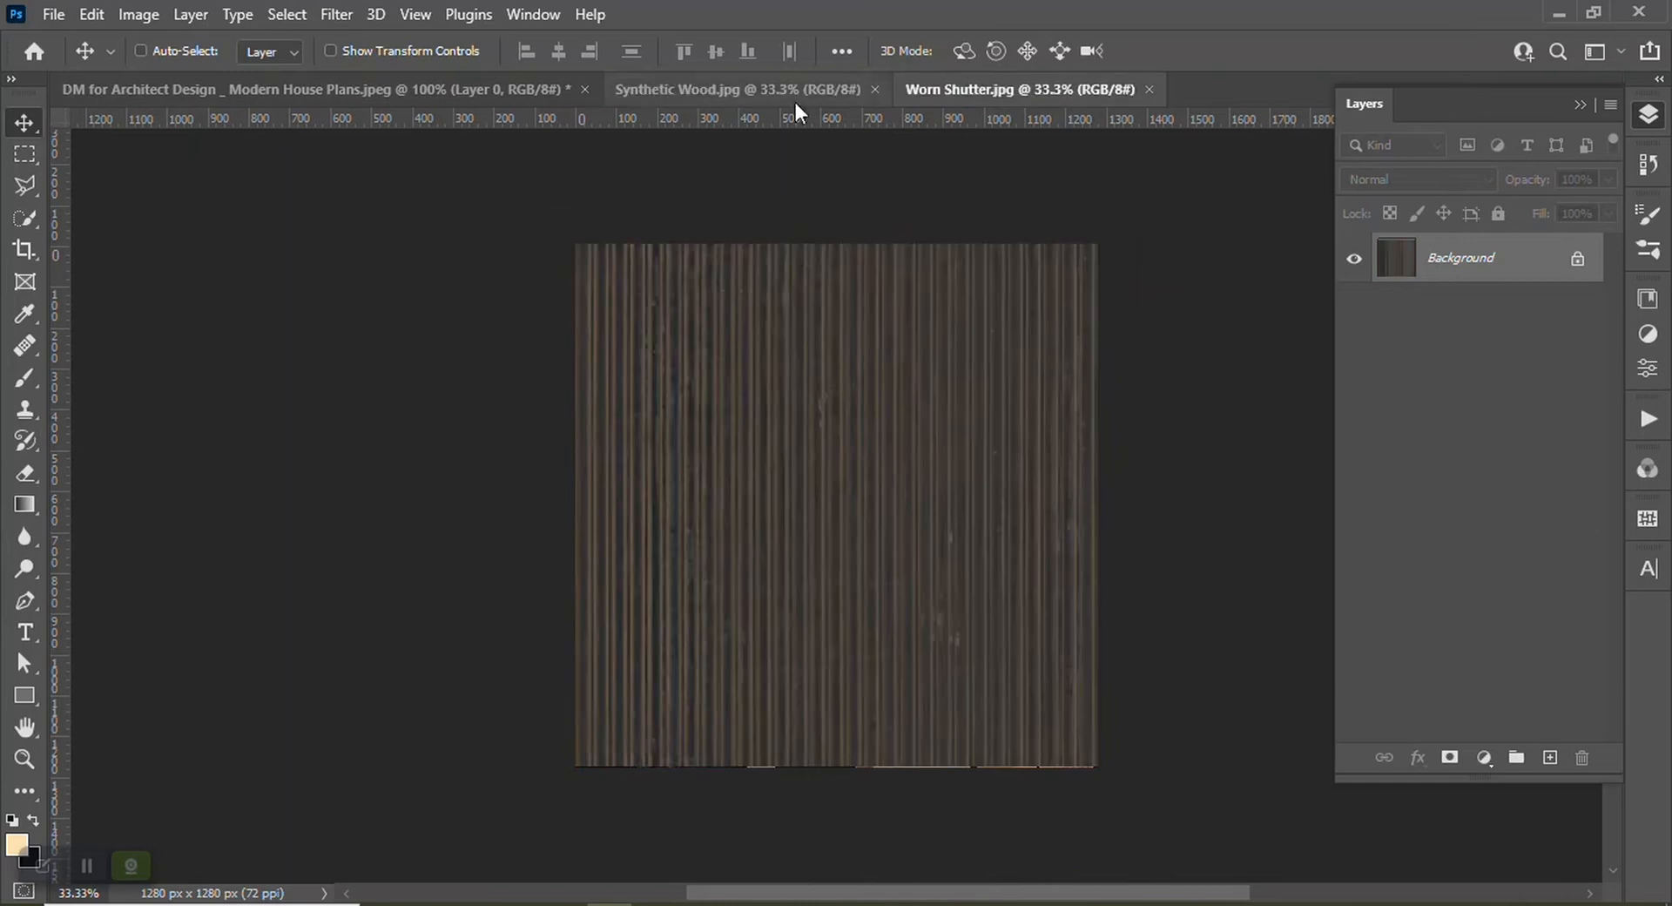
pyautogui.click(92, 14)
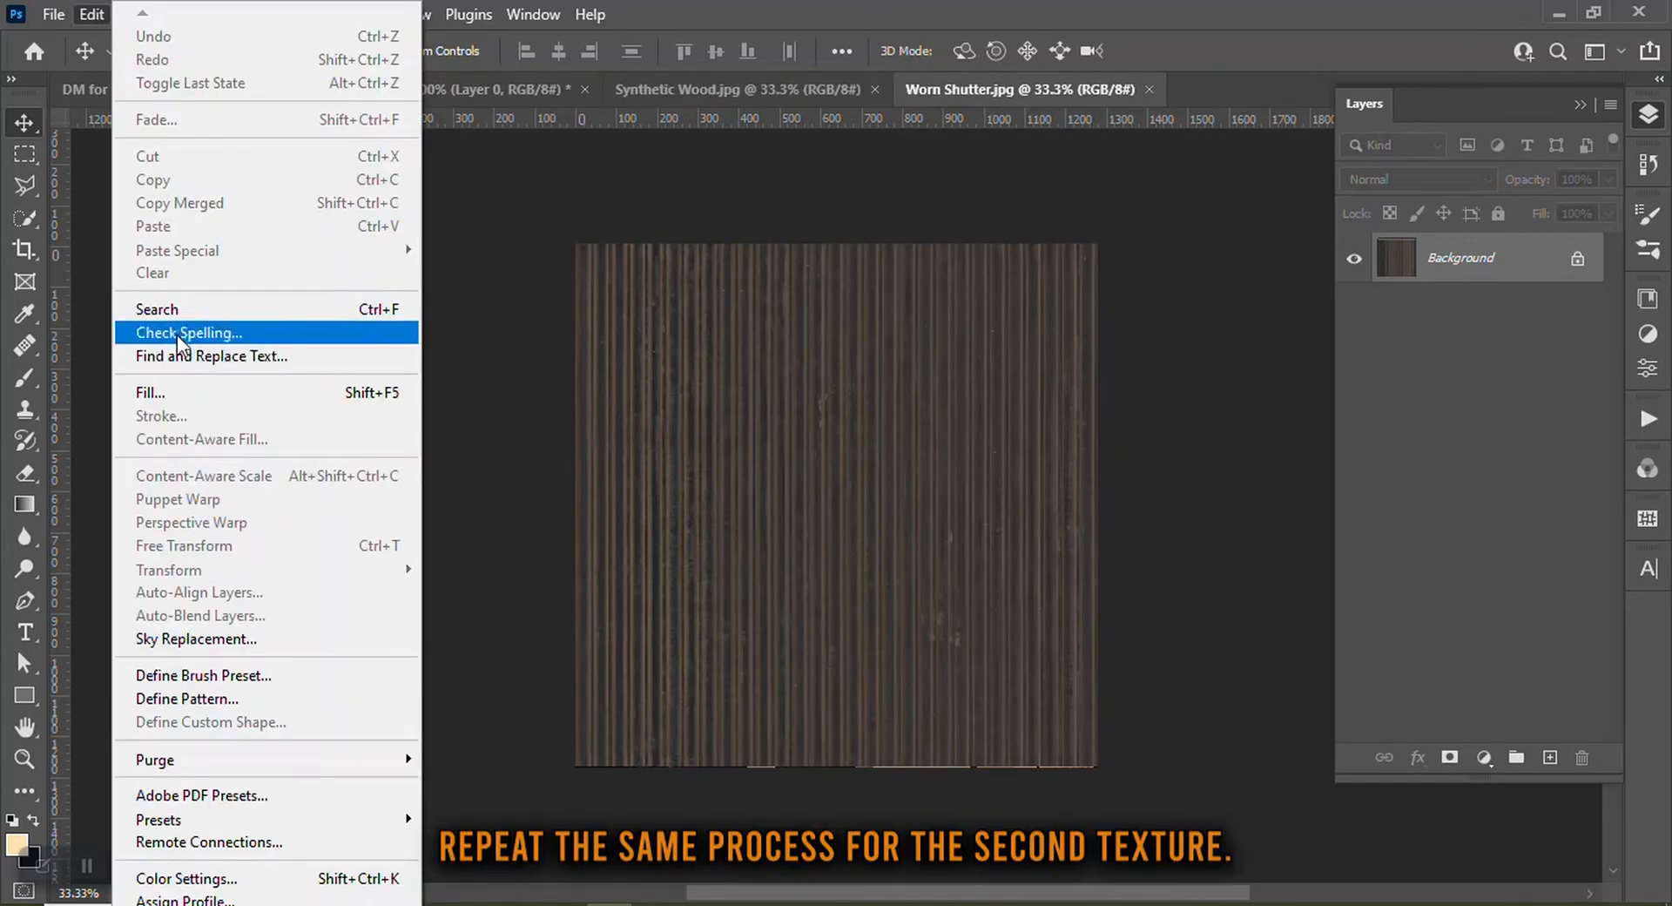
pyautogui.click(206, 690)
pyautogui.click(826, 301)
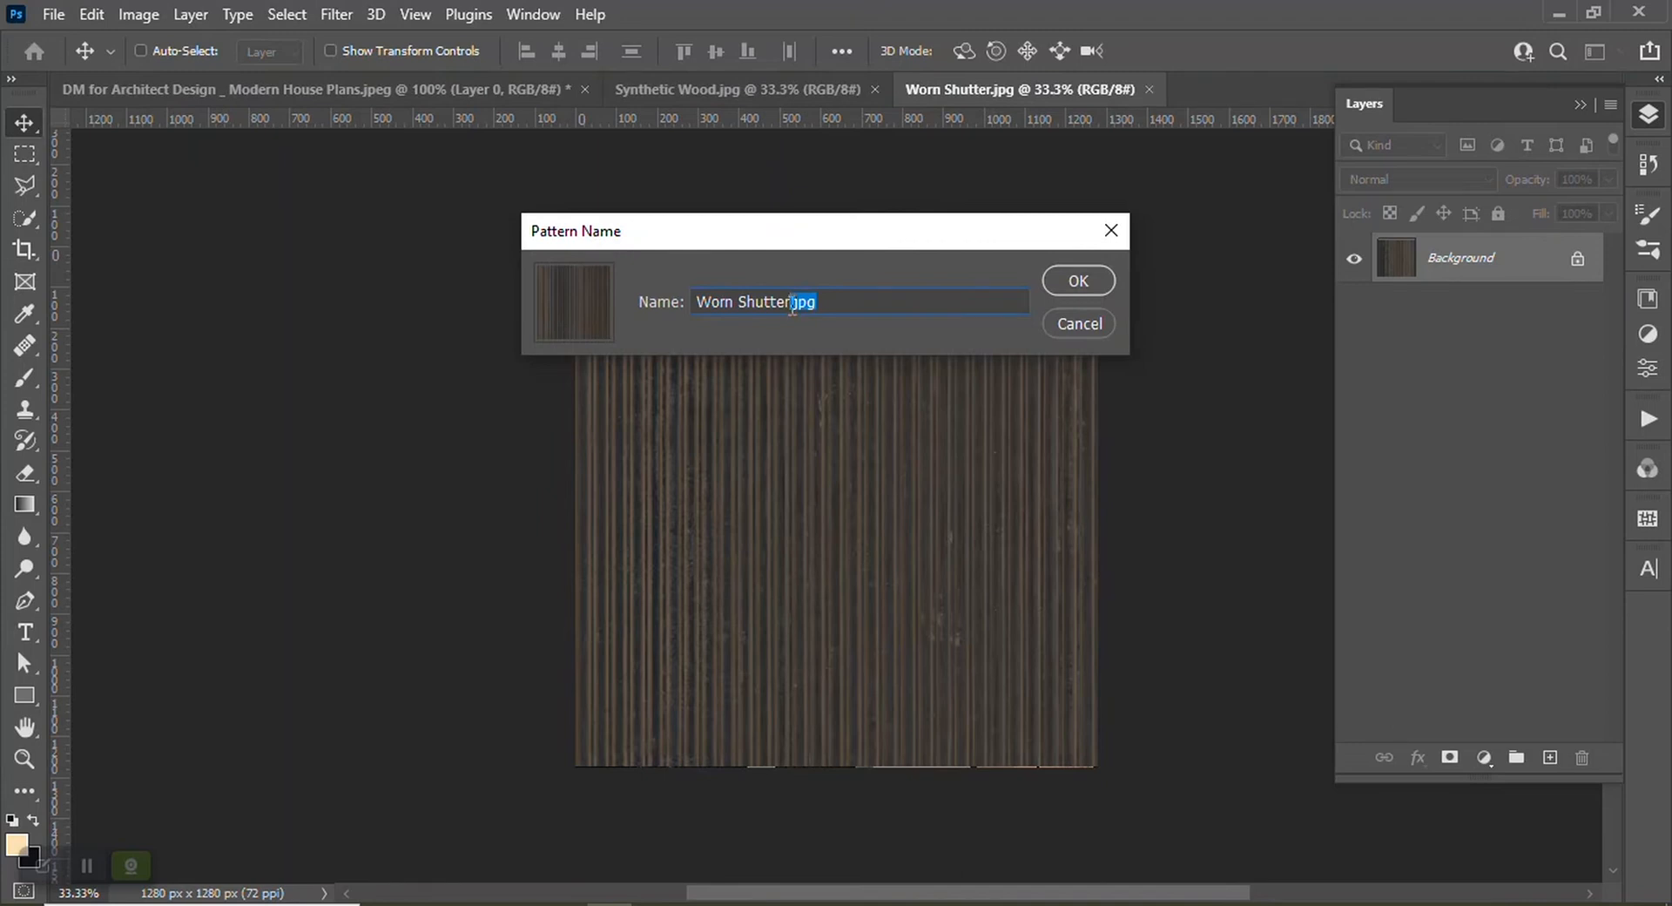
pyautogui.click(1078, 280)
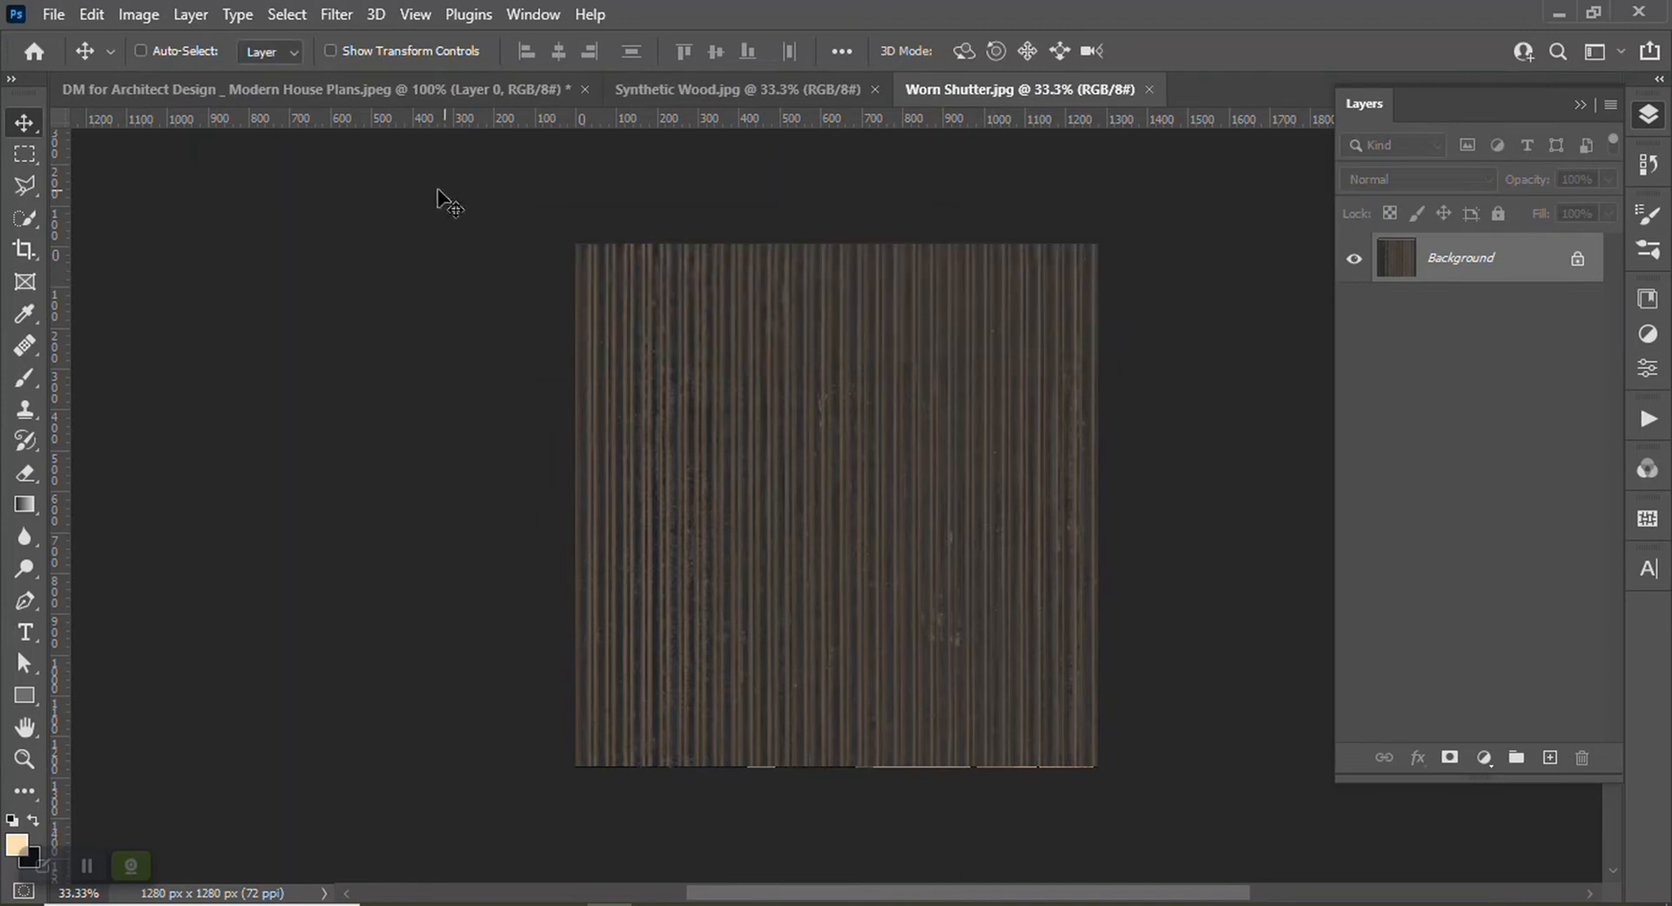
# Return to the house image and set up the Quick Selection tool with a 5 px brush
pyautogui.click(397, 91)
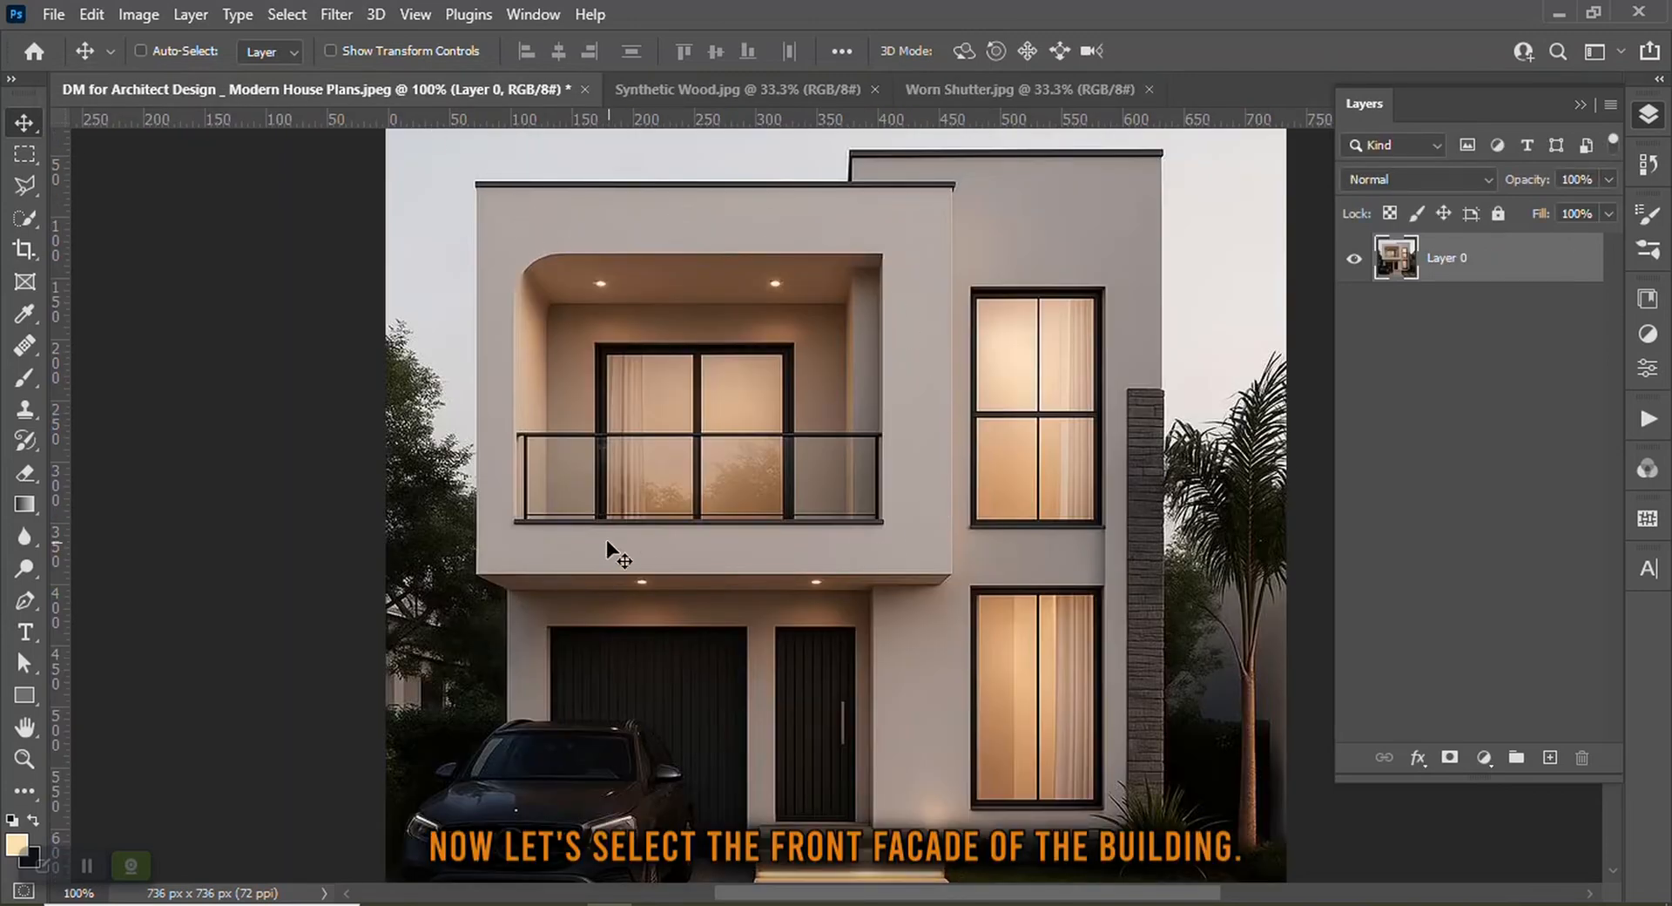
pyautogui.scroll(1, 817, 209)
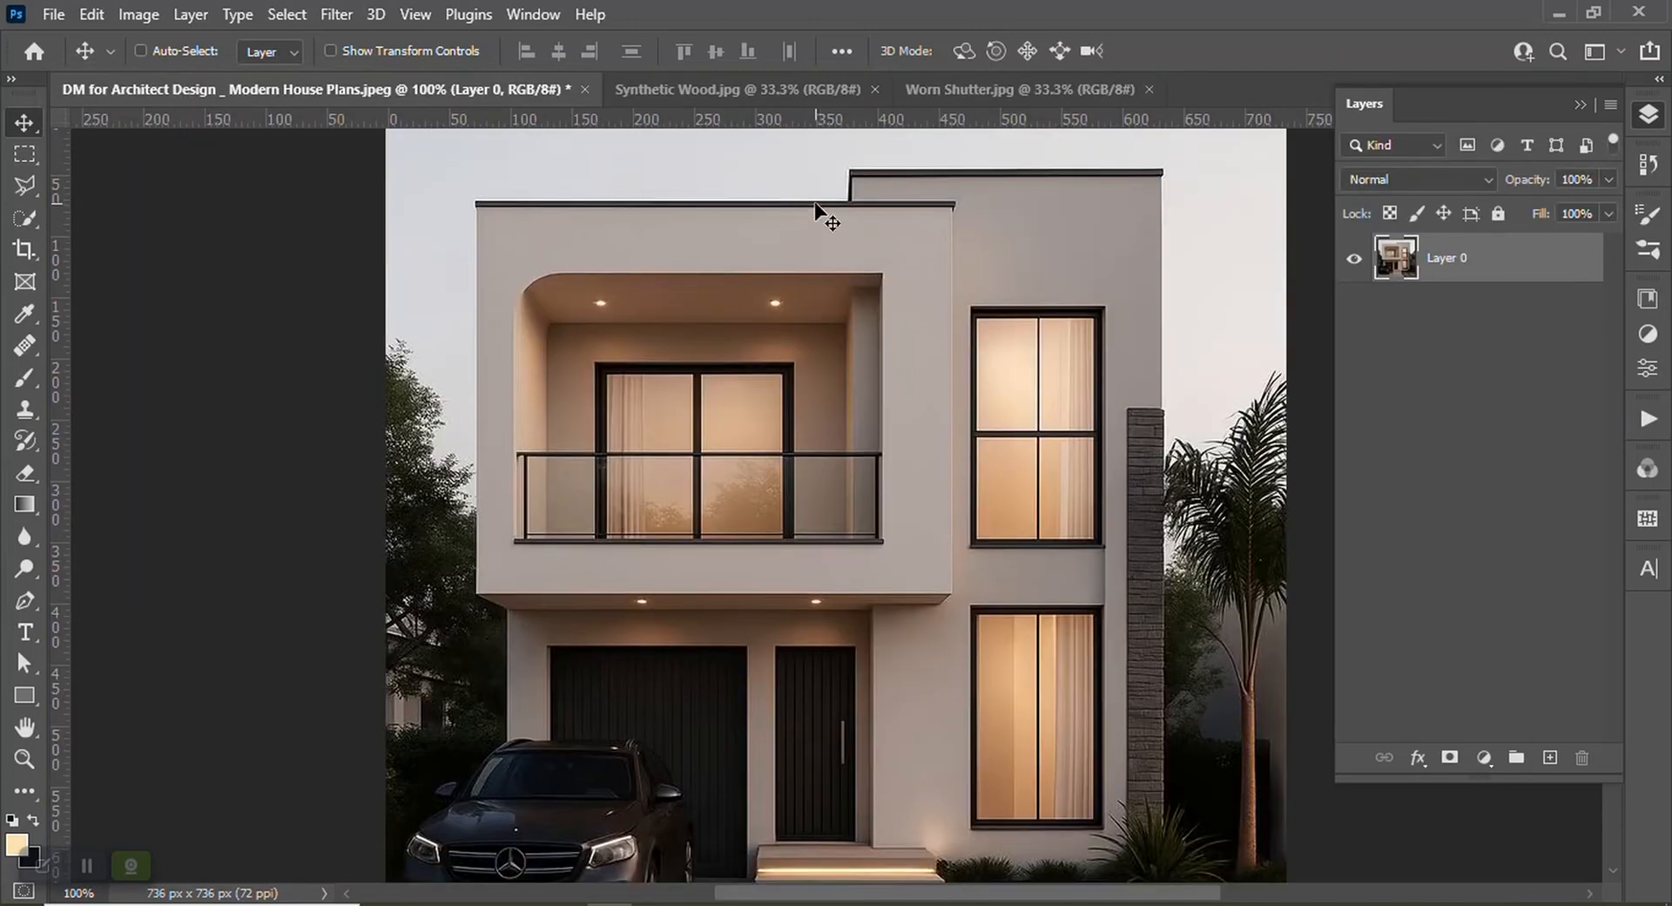
pyautogui.hotkey('ctrl', '+')
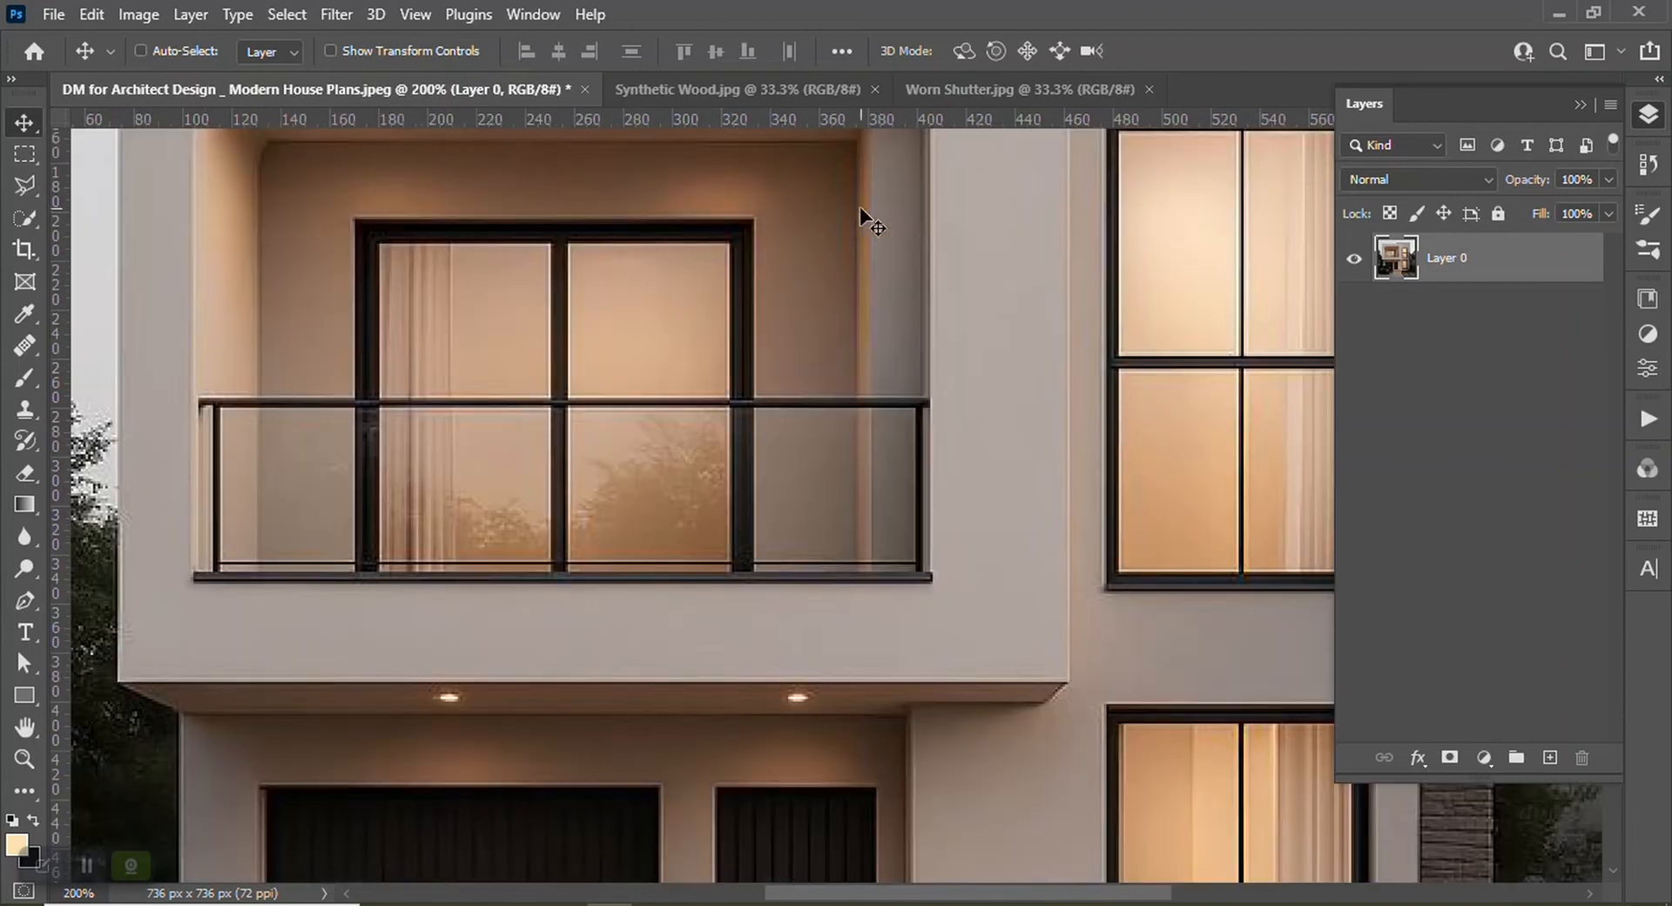
pyautogui.scroll(3, 929, 312)
pyautogui.scroll(3, 929, 312)
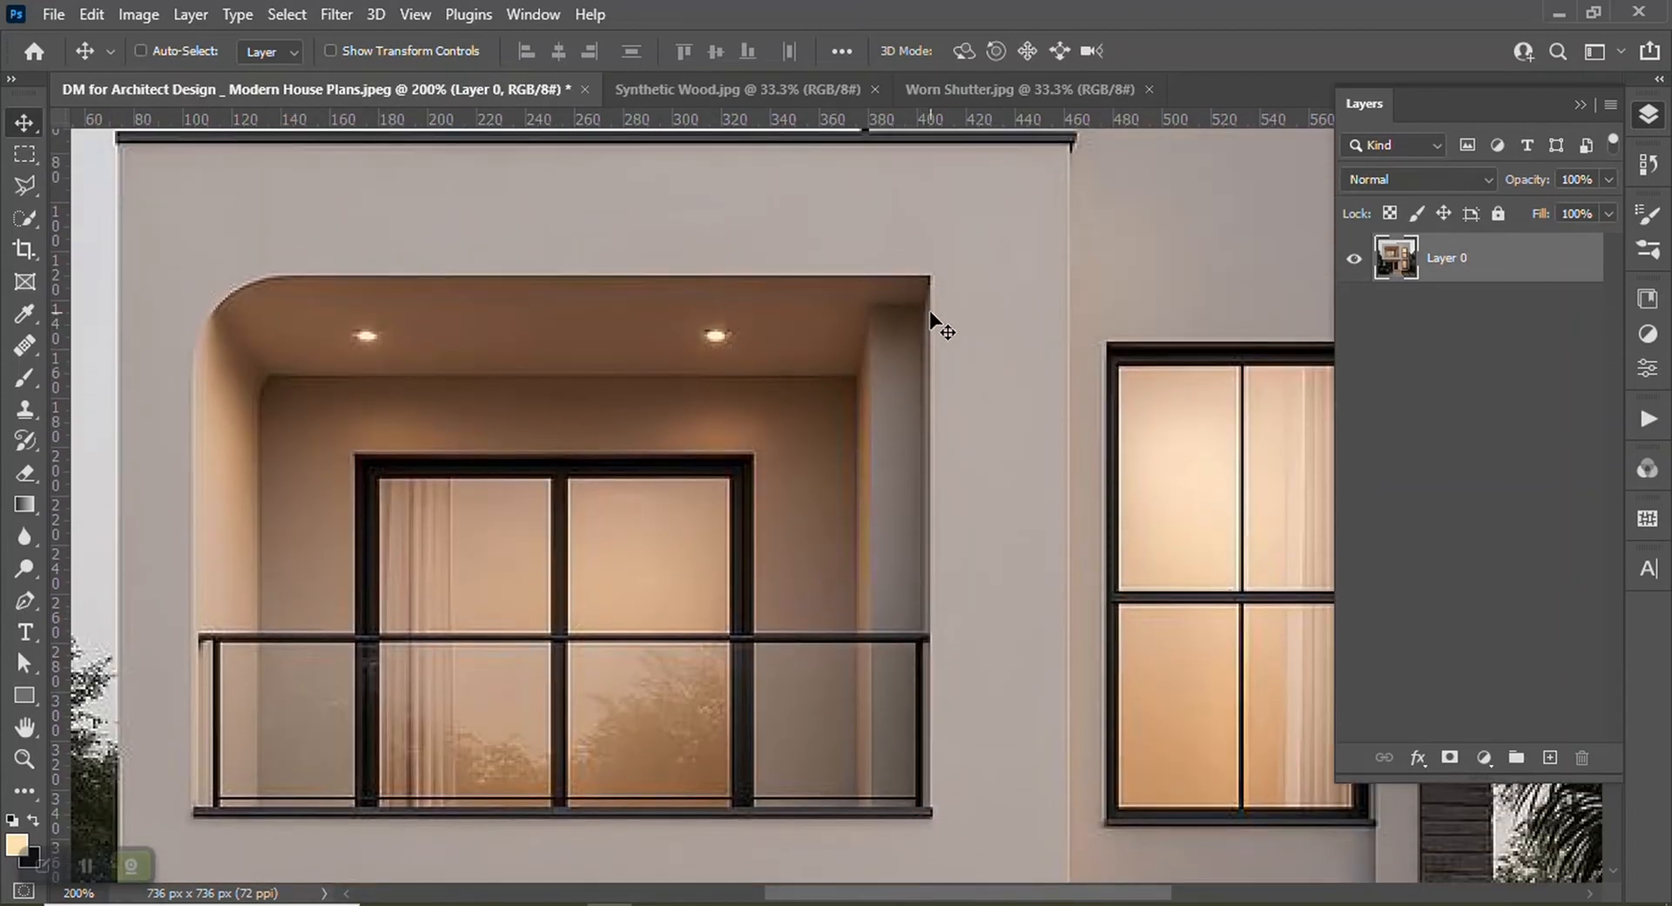
pyautogui.hotkey('ctrl', '-')
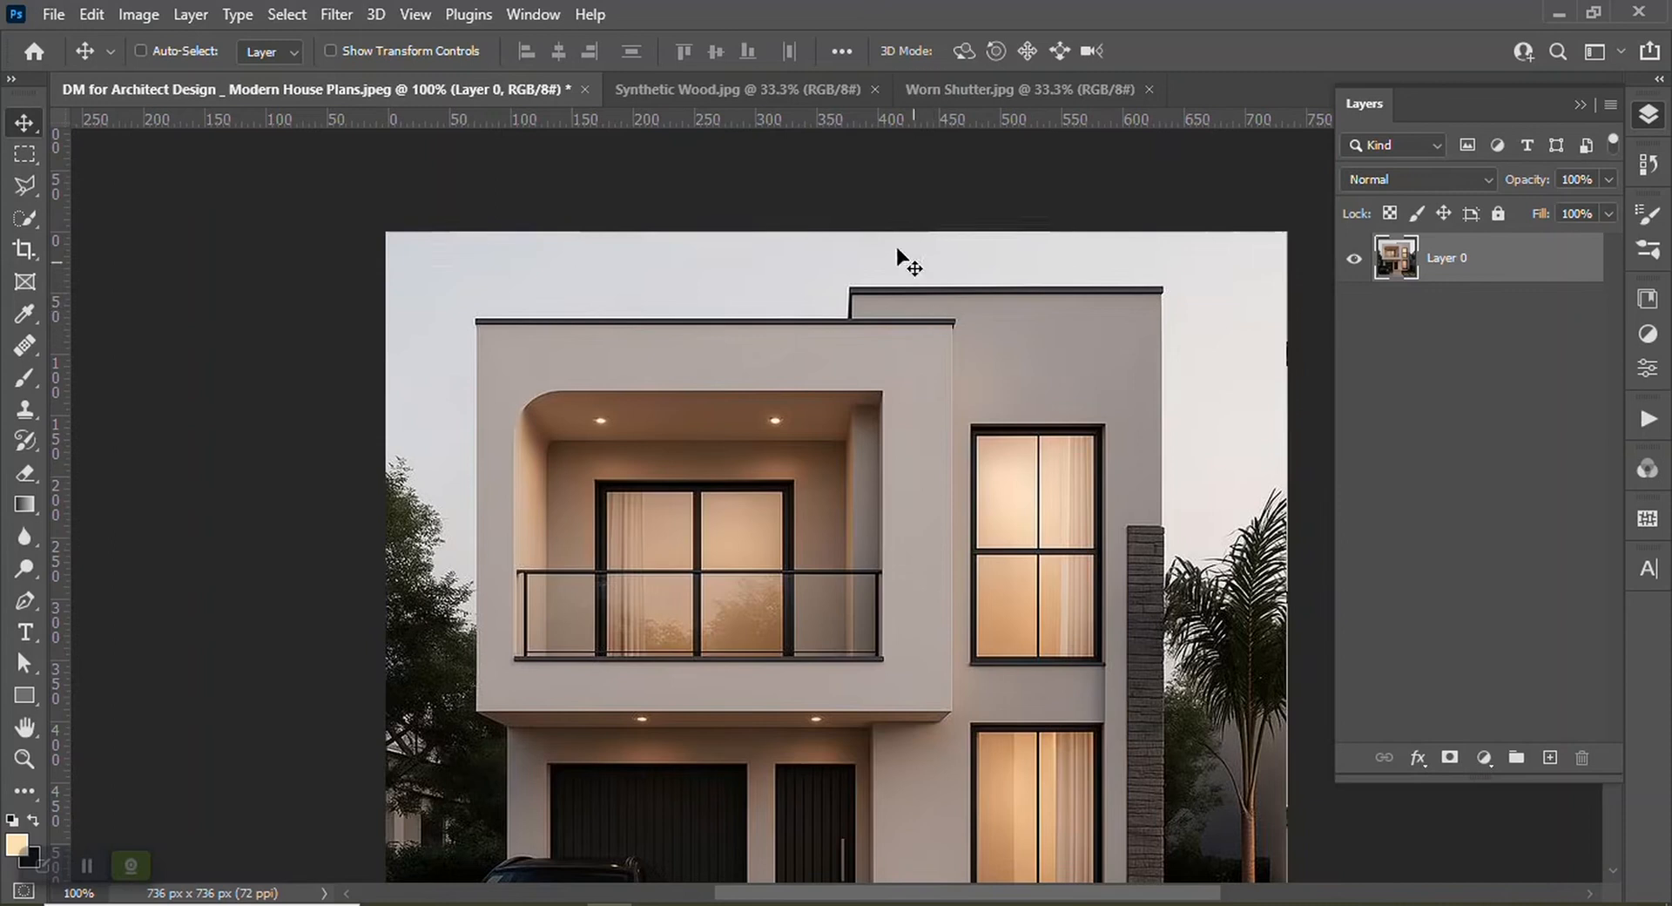
pyautogui.click(25, 217)
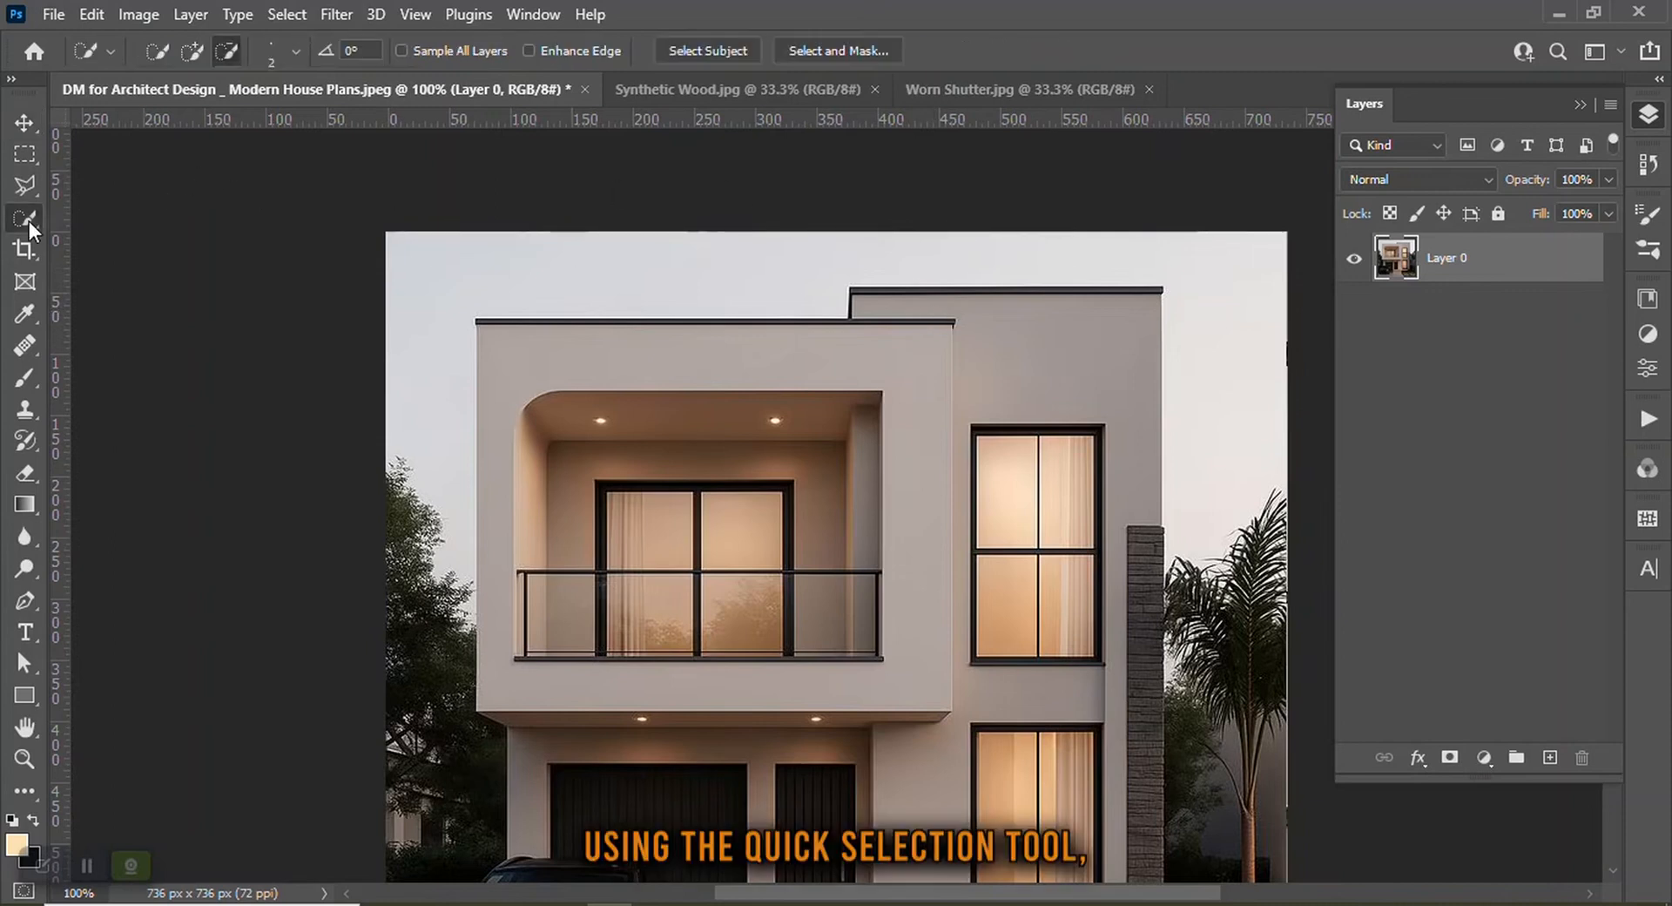
pyautogui.click(292, 51)
pyautogui.moveTo(346, 91); pyautogui.dragTo(332, 99)
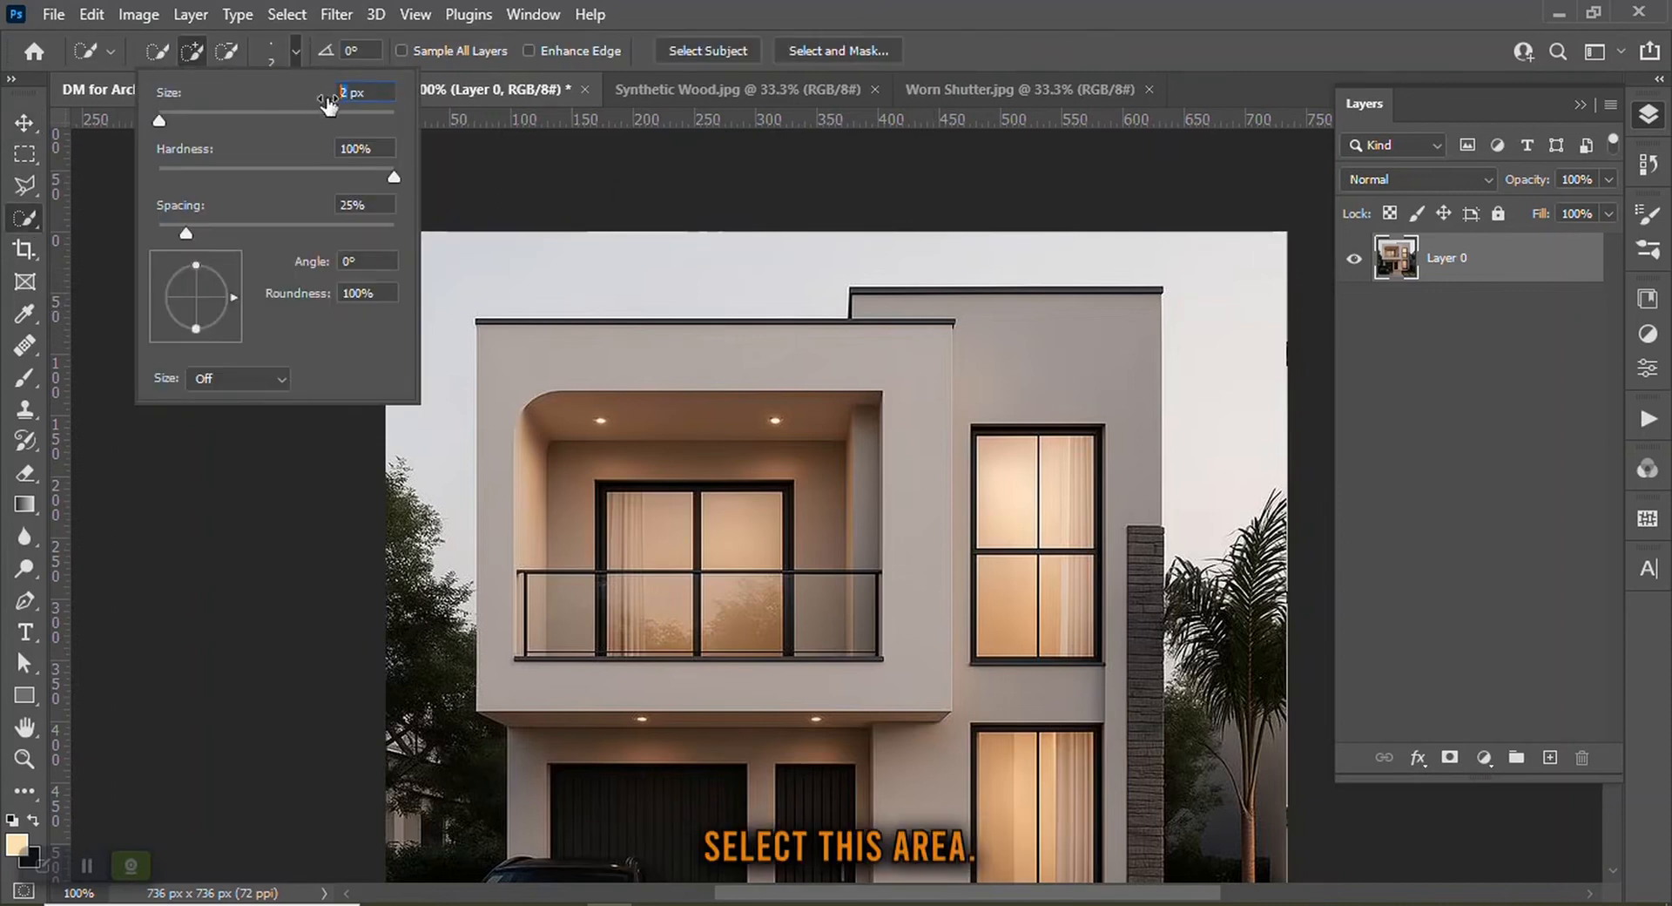
pyautogui.write('5')
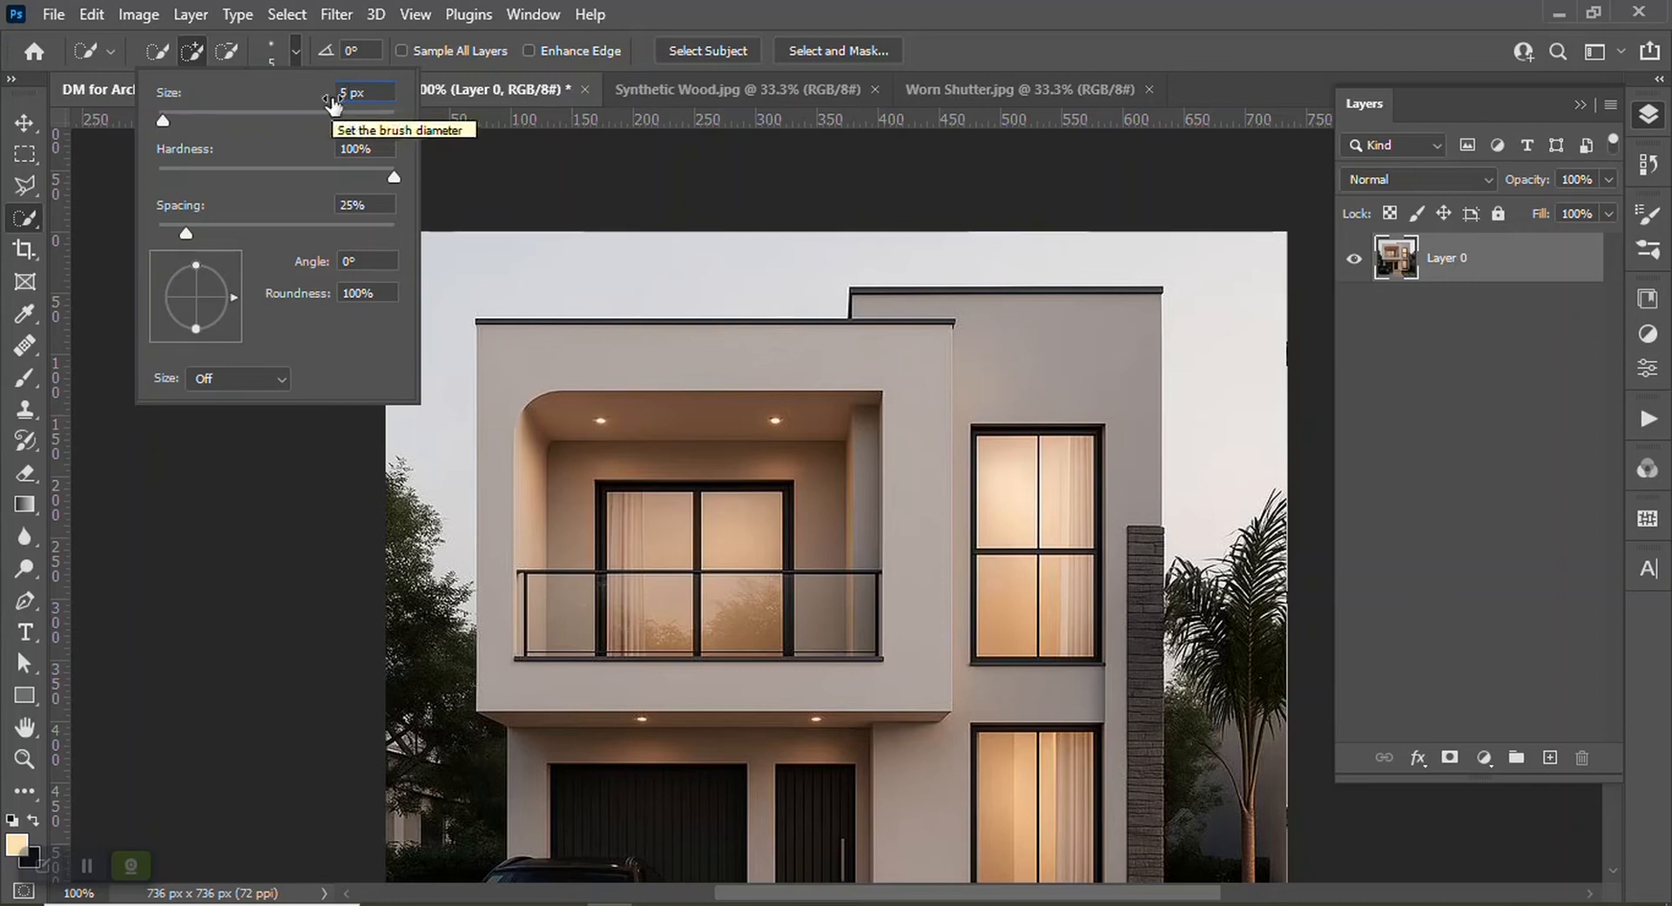
# Select the upper front facade block around the balcony with the Quick Selection tool
pyautogui.click(493, 212)
pyautogui.moveTo(539, 360); pyautogui.dragTo(746, 362)
pyautogui.click(828, 365)
pyautogui.click(906, 378)
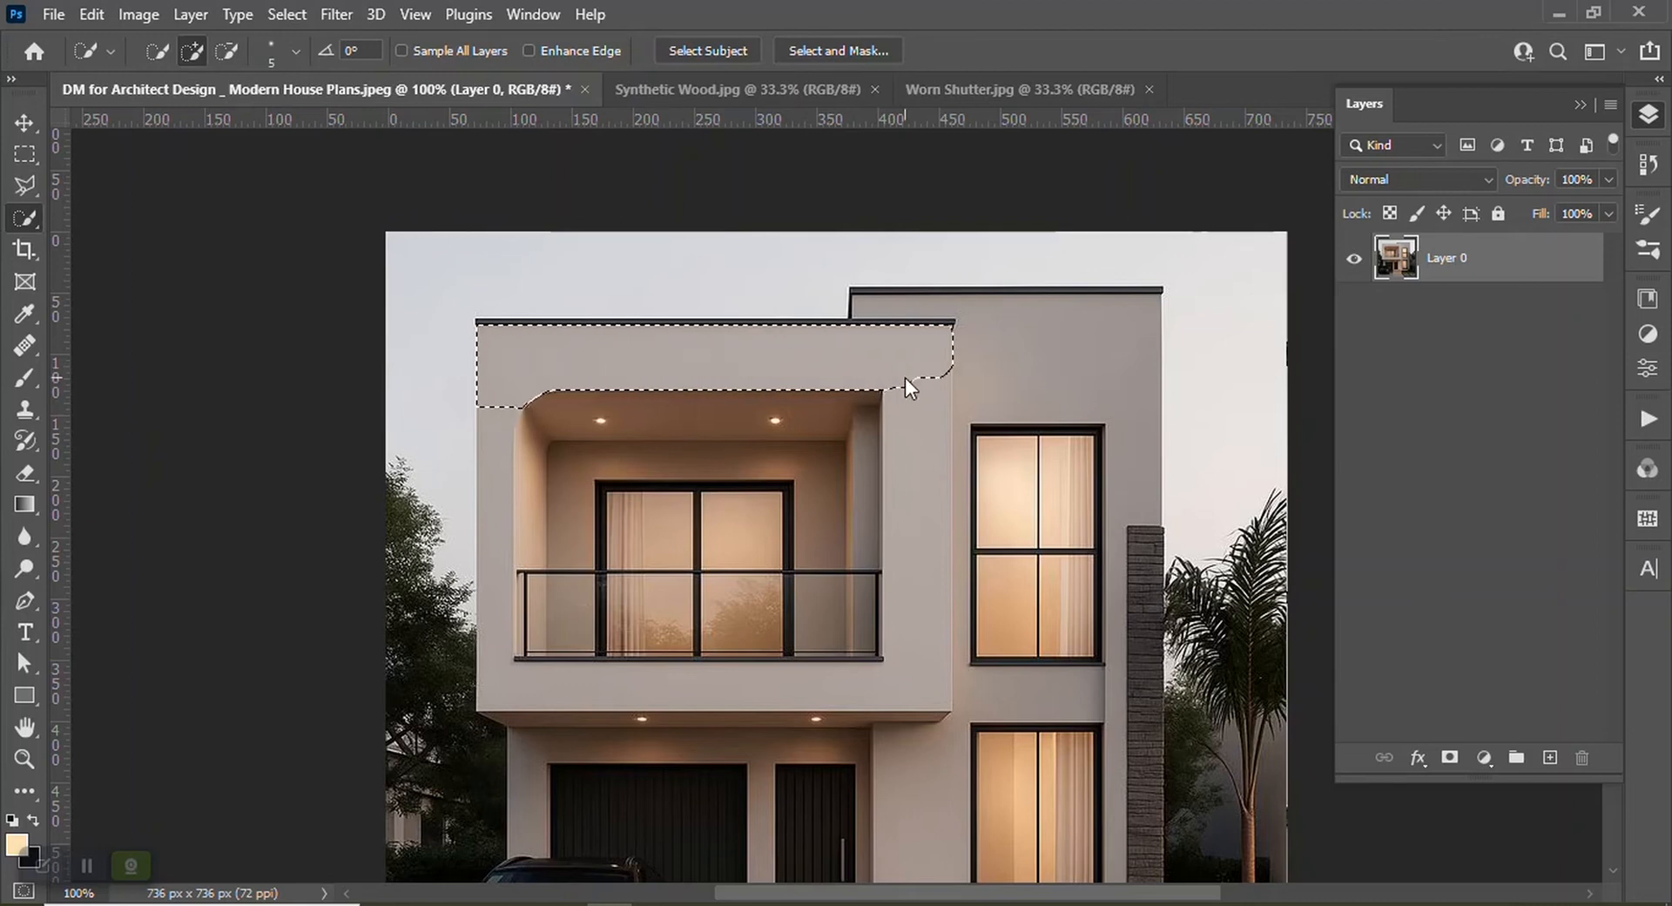
pyautogui.moveTo(910, 448); pyautogui.dragTo(920, 584)
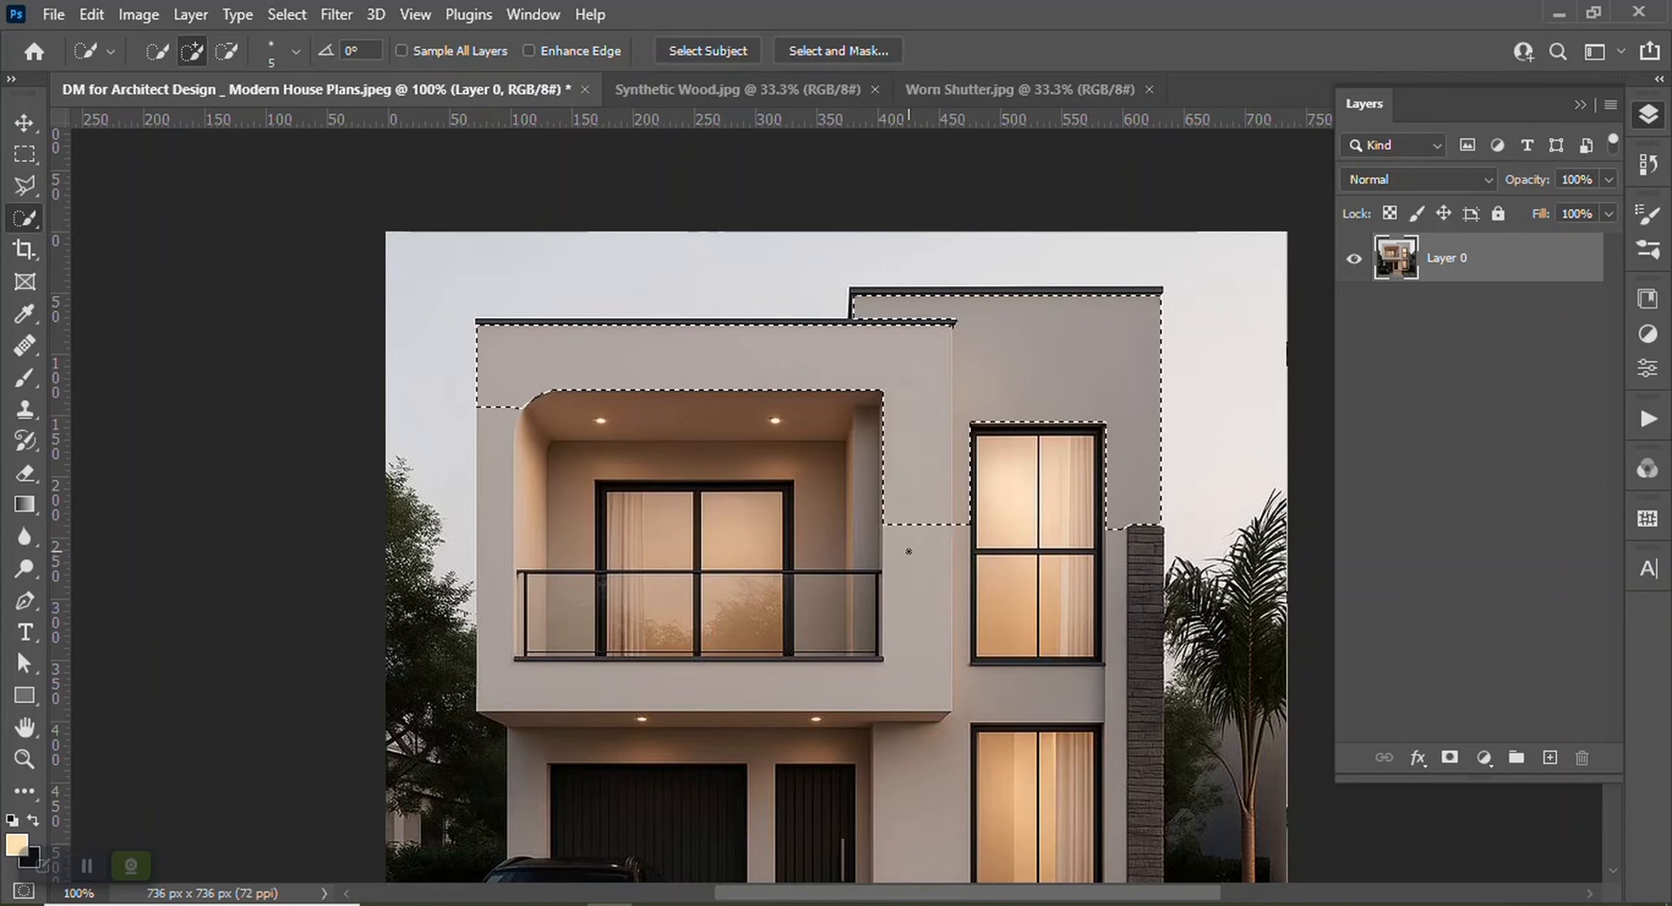
pyautogui.hotkey('ctrl', 'z')
pyautogui.click(894, 475)
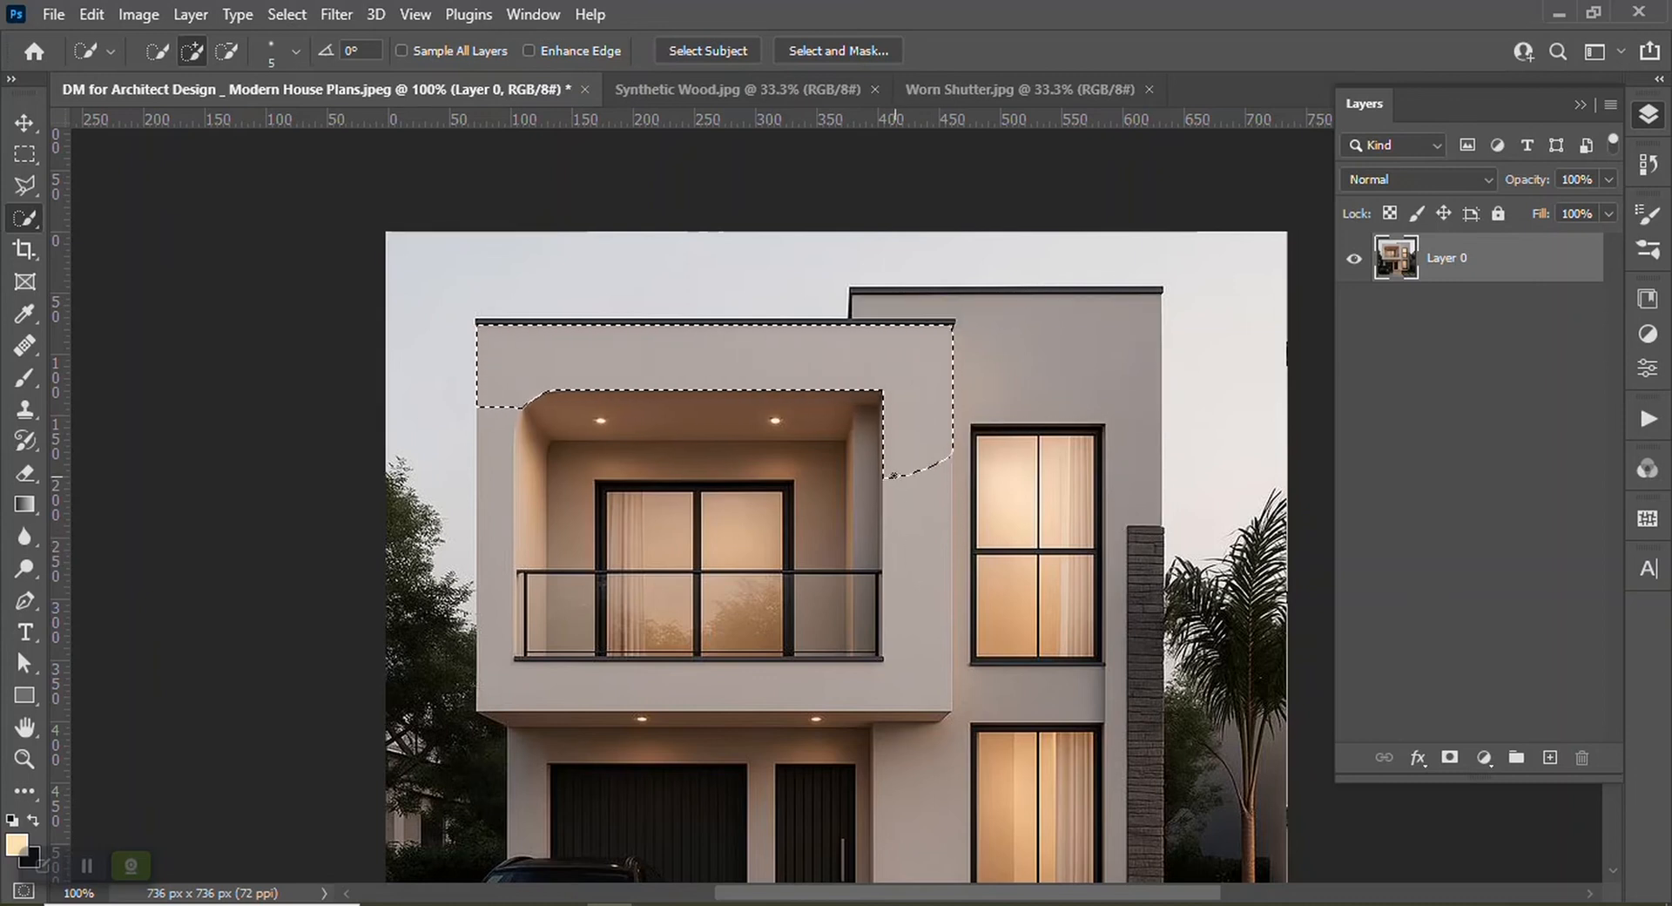
pyautogui.moveTo(893, 475); pyautogui.dragTo(895, 568)
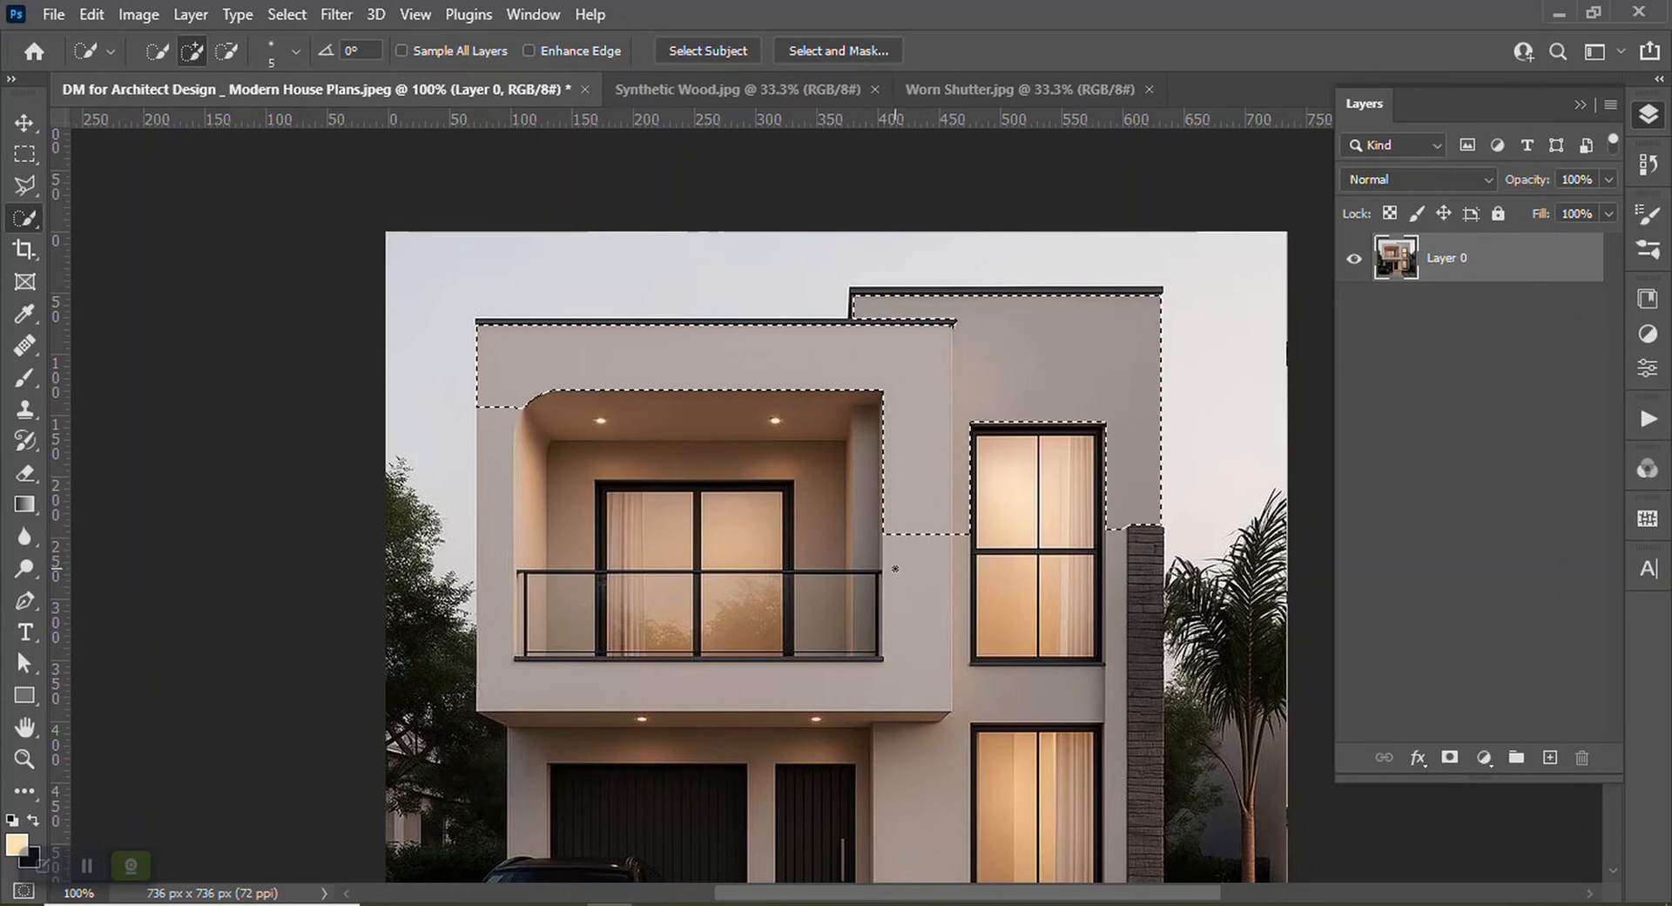
pyautogui.hotkey('ctrl', 'z')
pyautogui.click(897, 679)
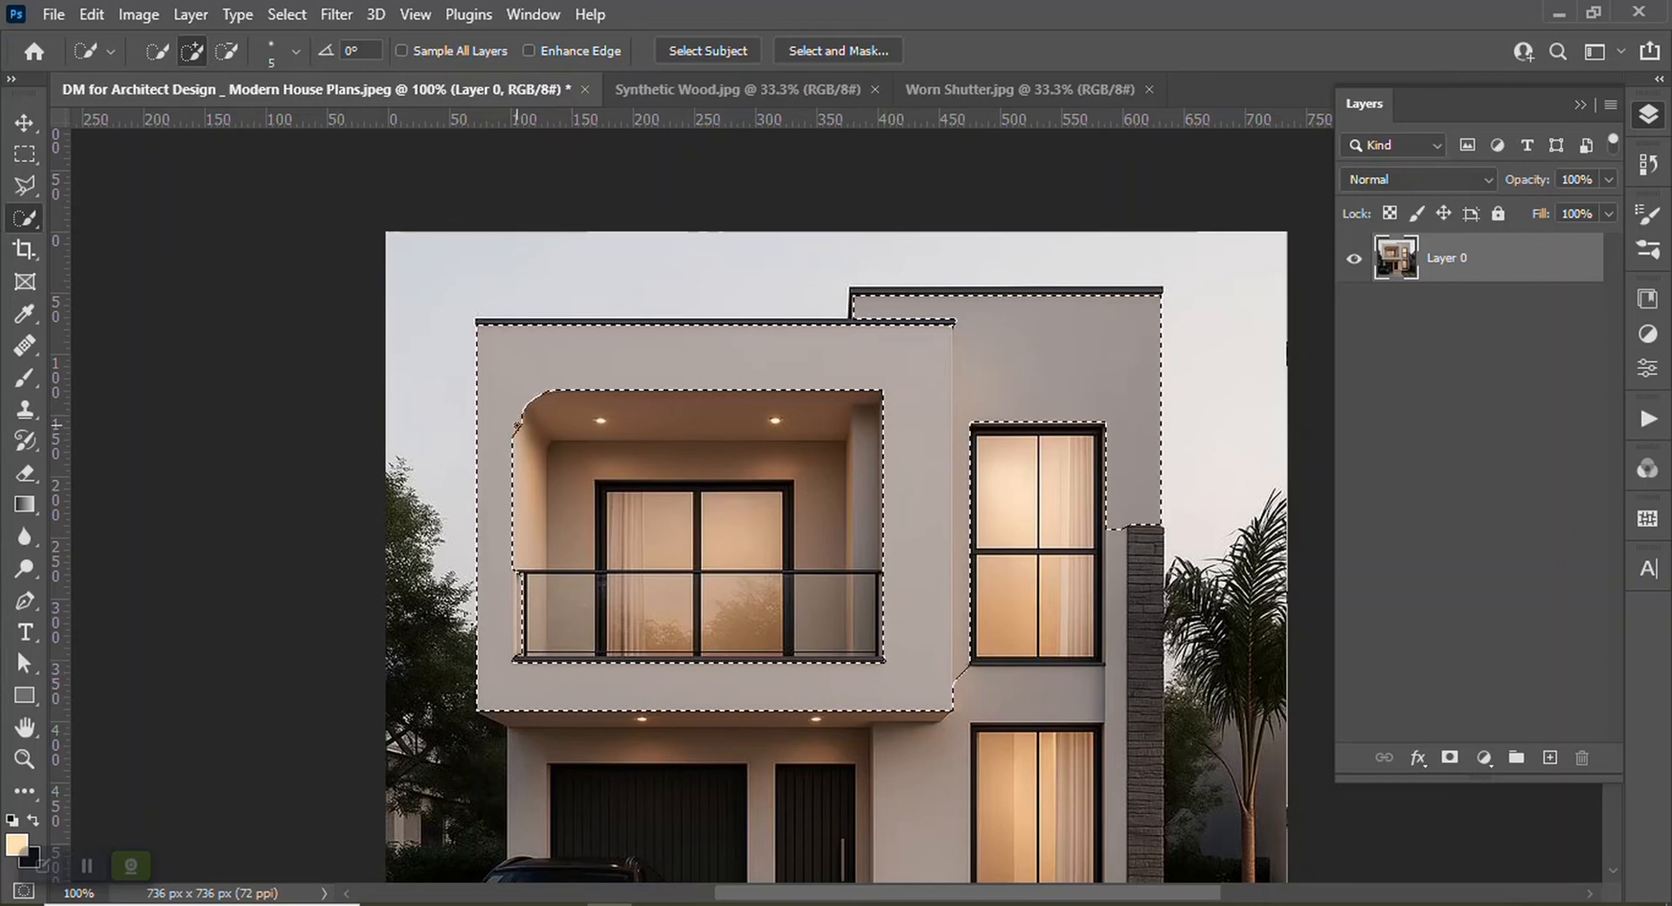
# Switch the Quick Selection tool to subtract mode with a 2 px brush
pyautogui.click(226, 50)
pyautogui.click(296, 57)
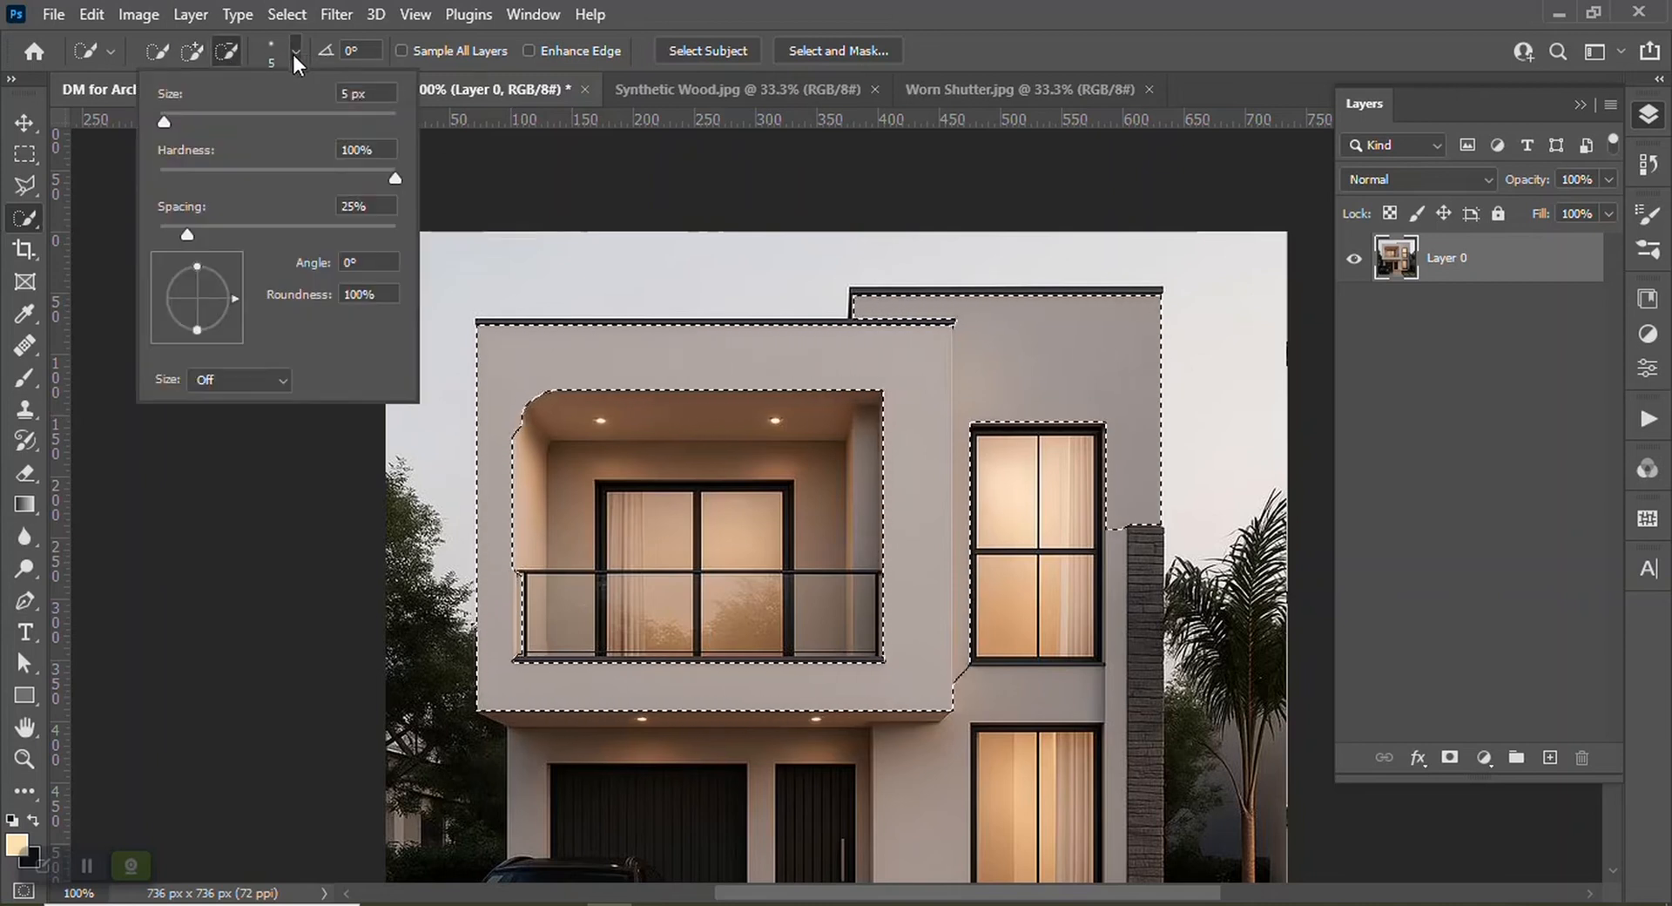
pyautogui.click(348, 92)
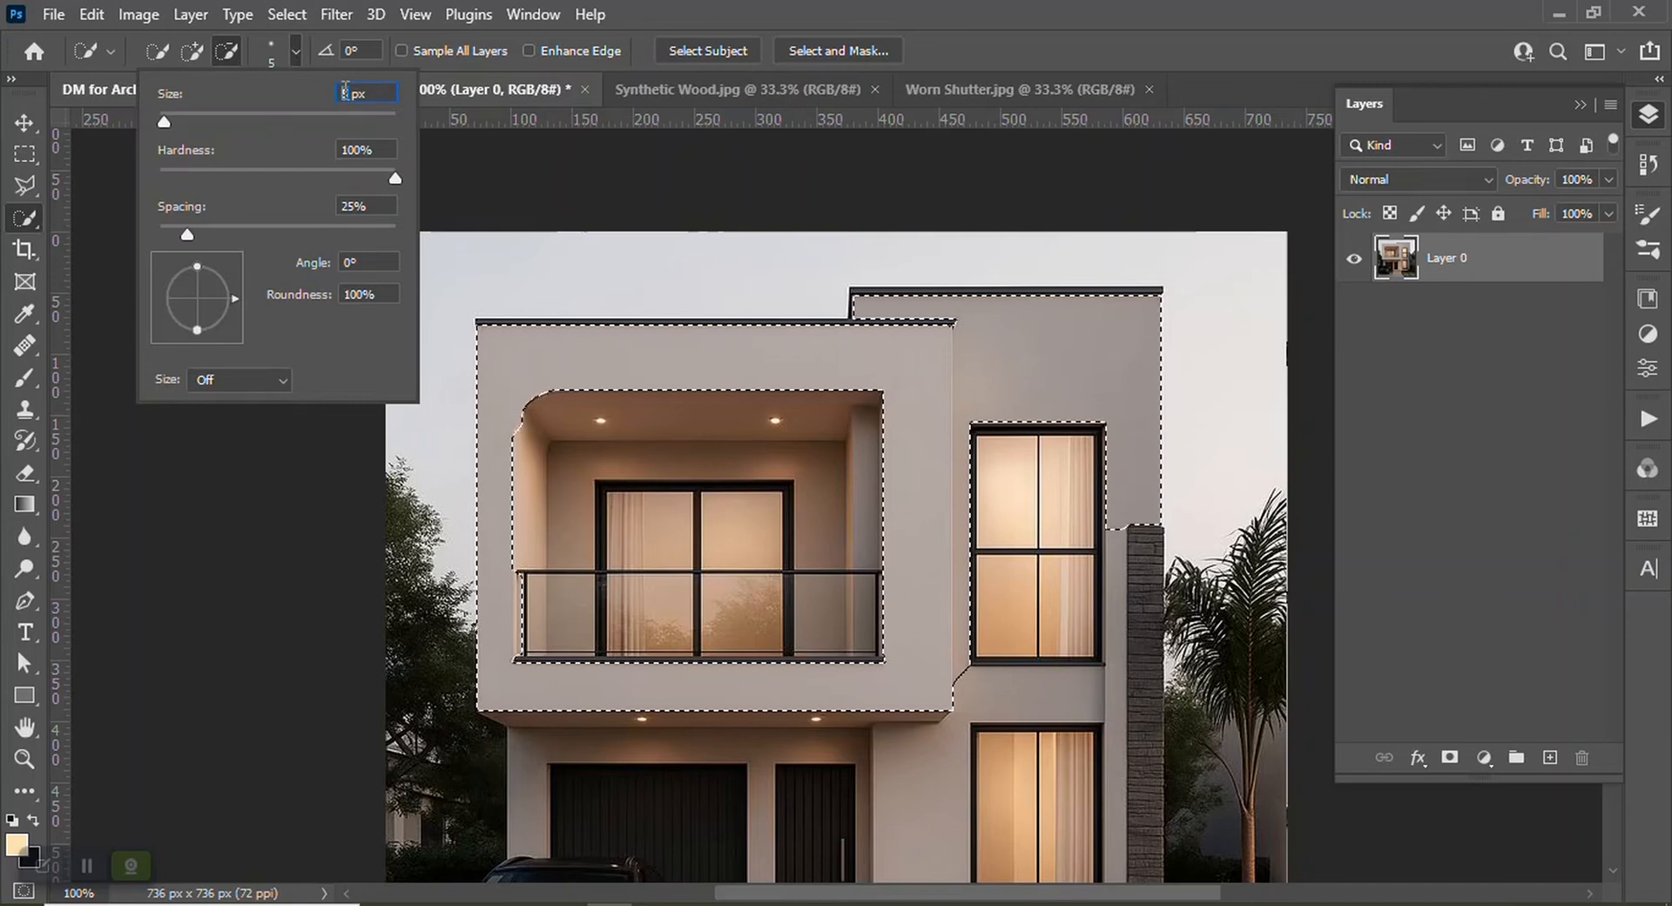
pyautogui.write('2')
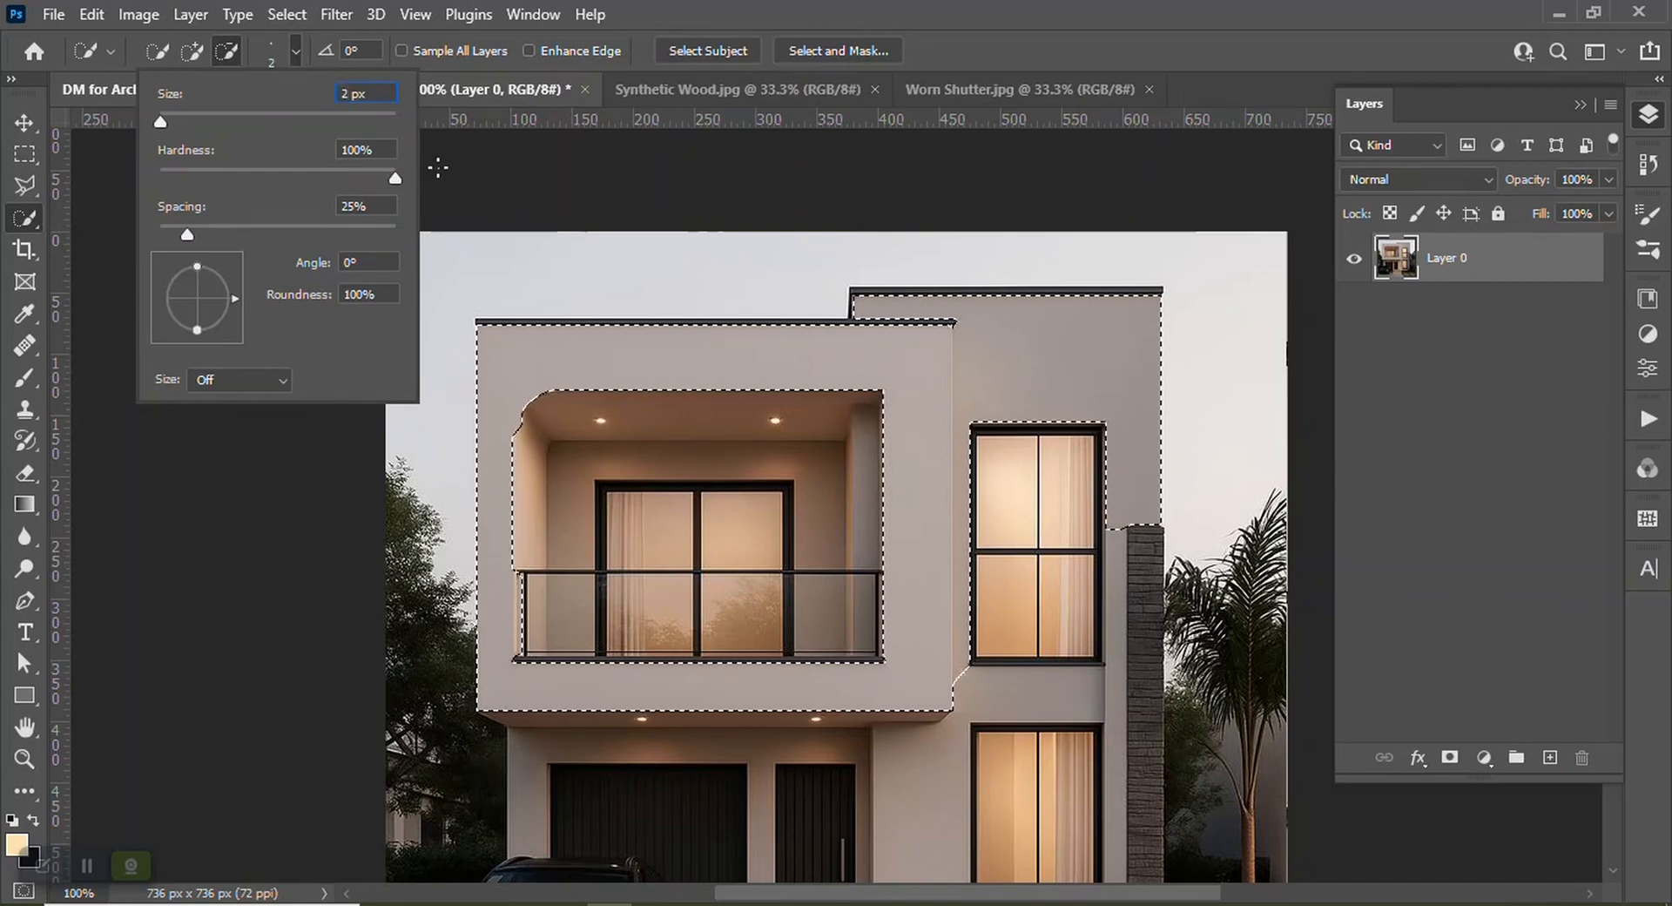
pyautogui.press('Return')
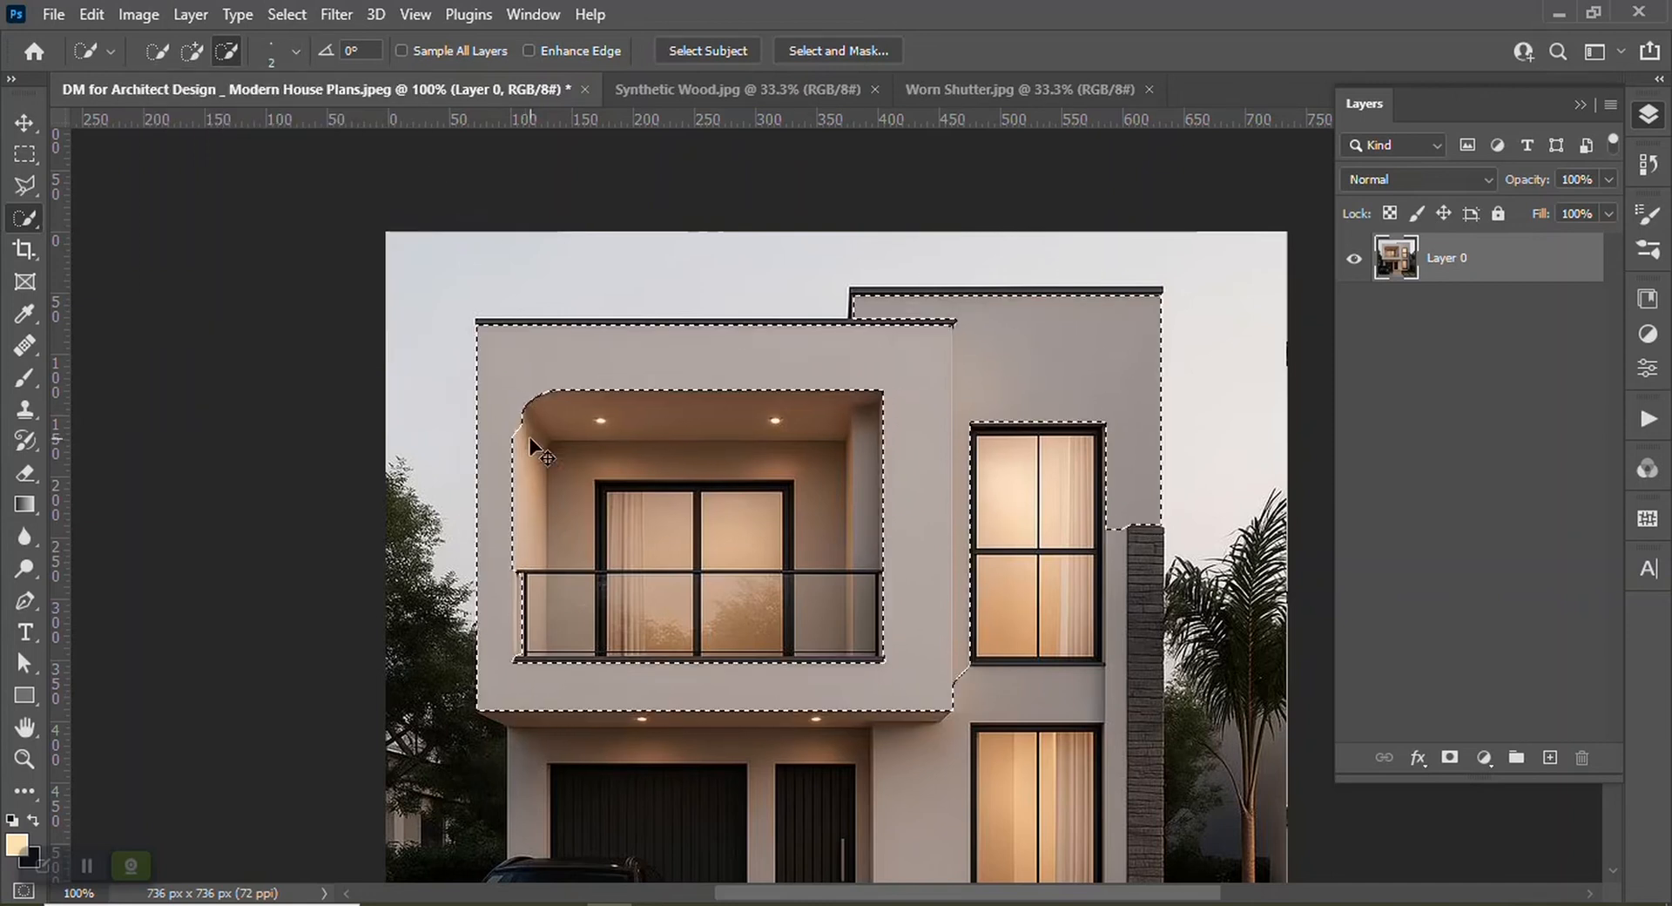
pyautogui.hotkey('ctrl', '+')
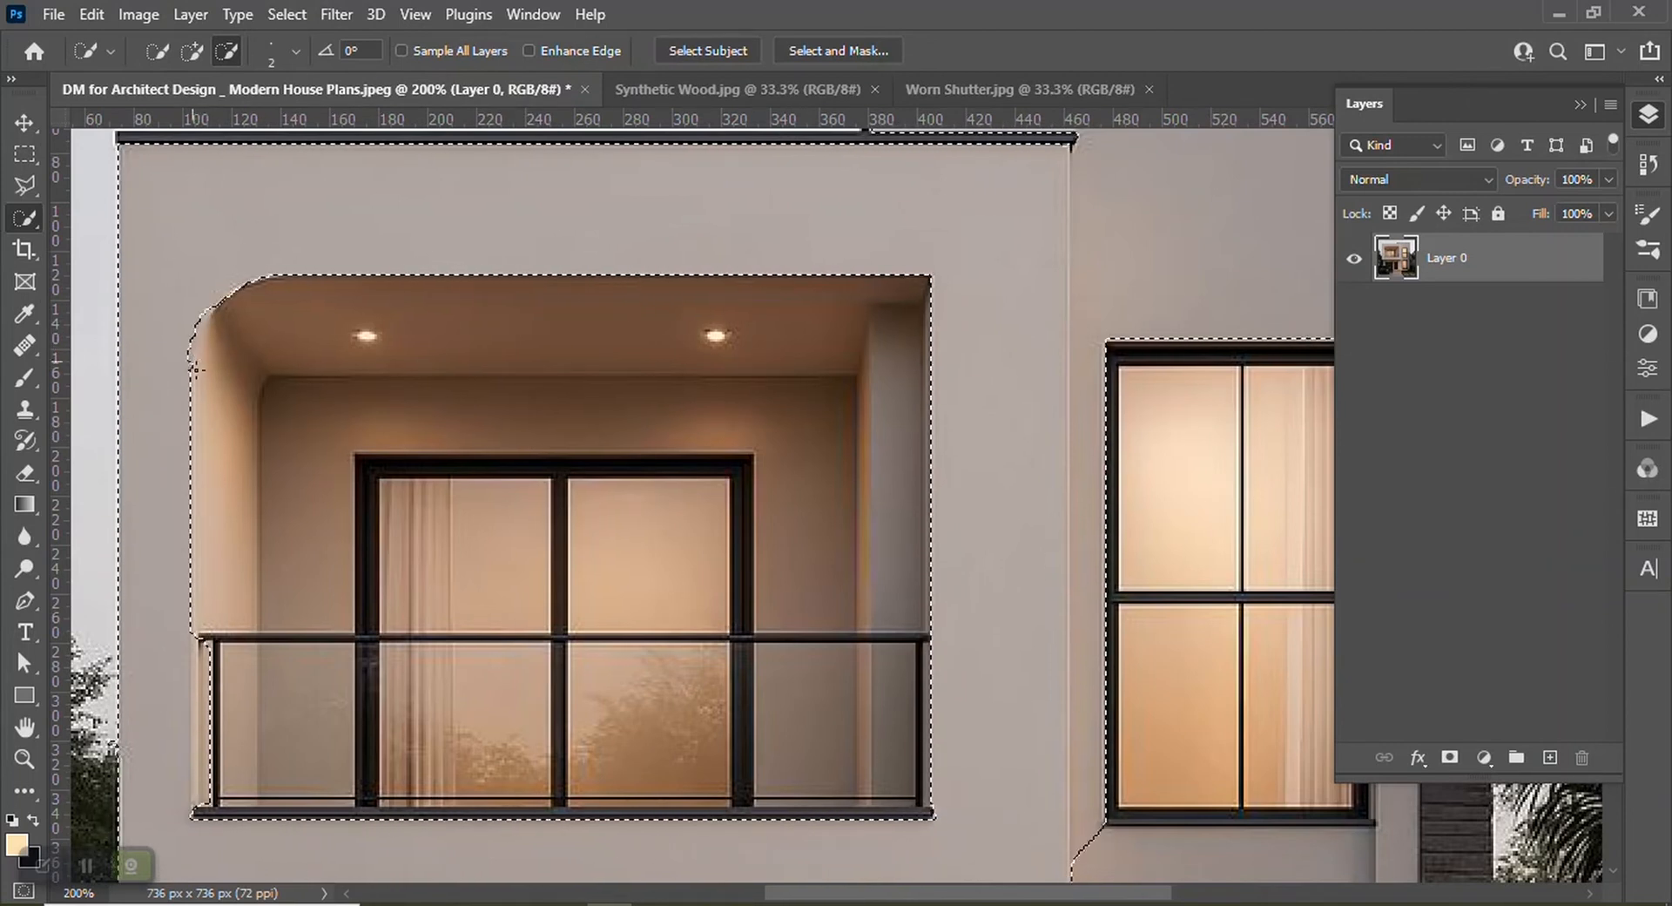
pyautogui.scroll(-3, 447, 533)
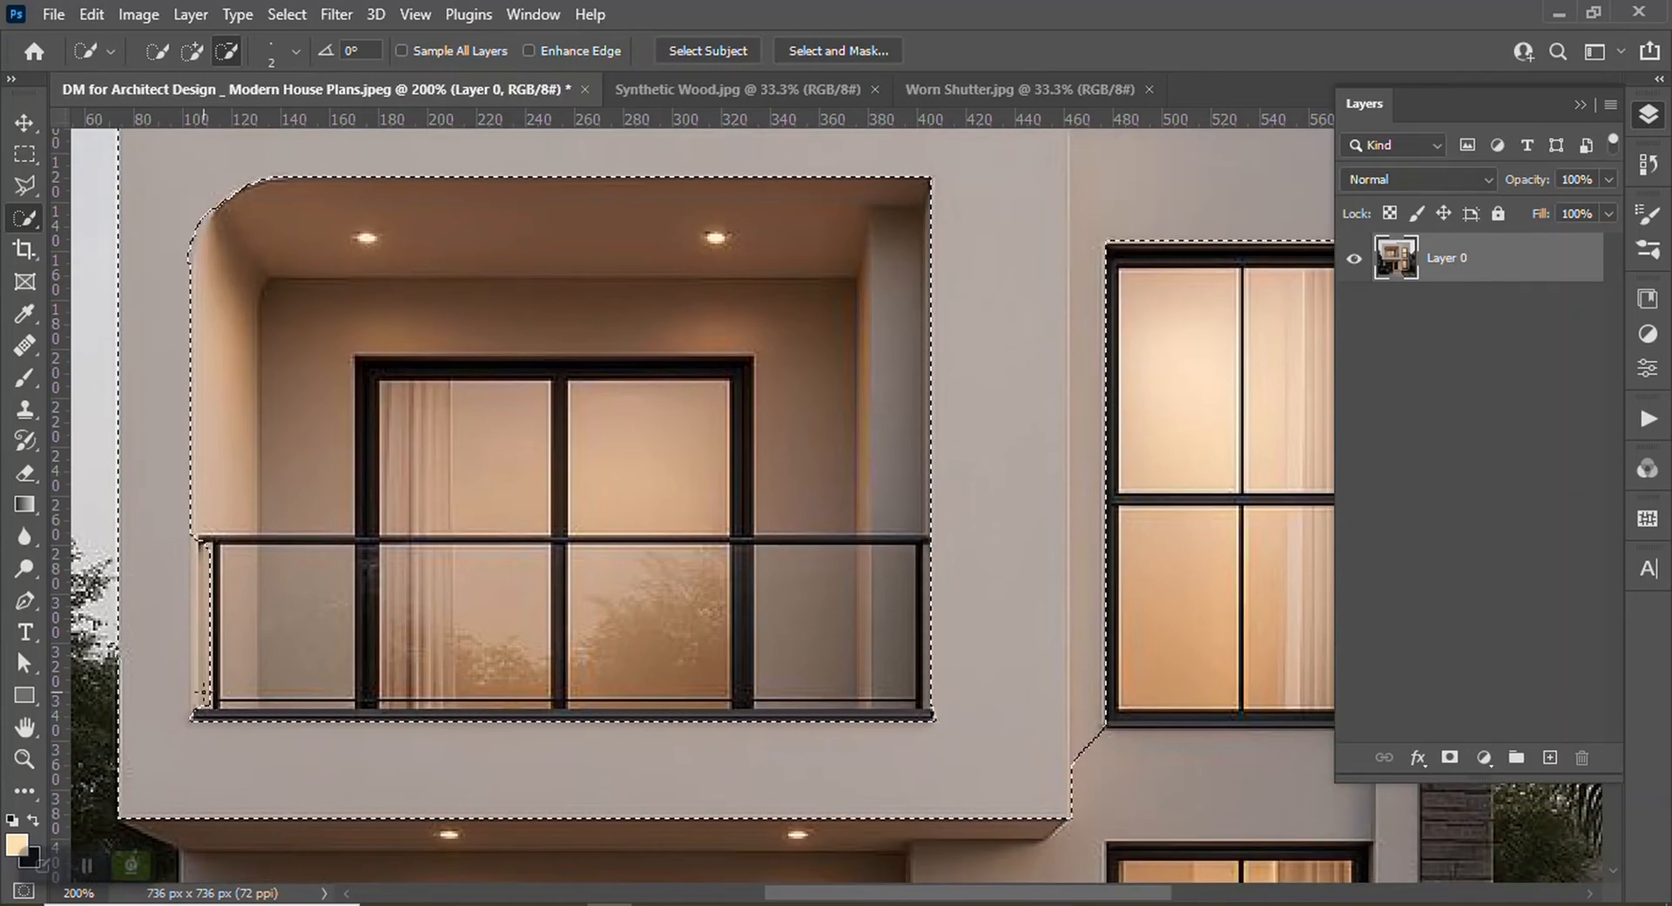
# Subtract stray edge areas along the balcony's left side and beside the upper-right window from the selection
pyautogui.moveTo(195, 696); pyautogui.dragTo(198, 646)
pyautogui.moveTo(199, 590); pyautogui.dragTo(200, 563)
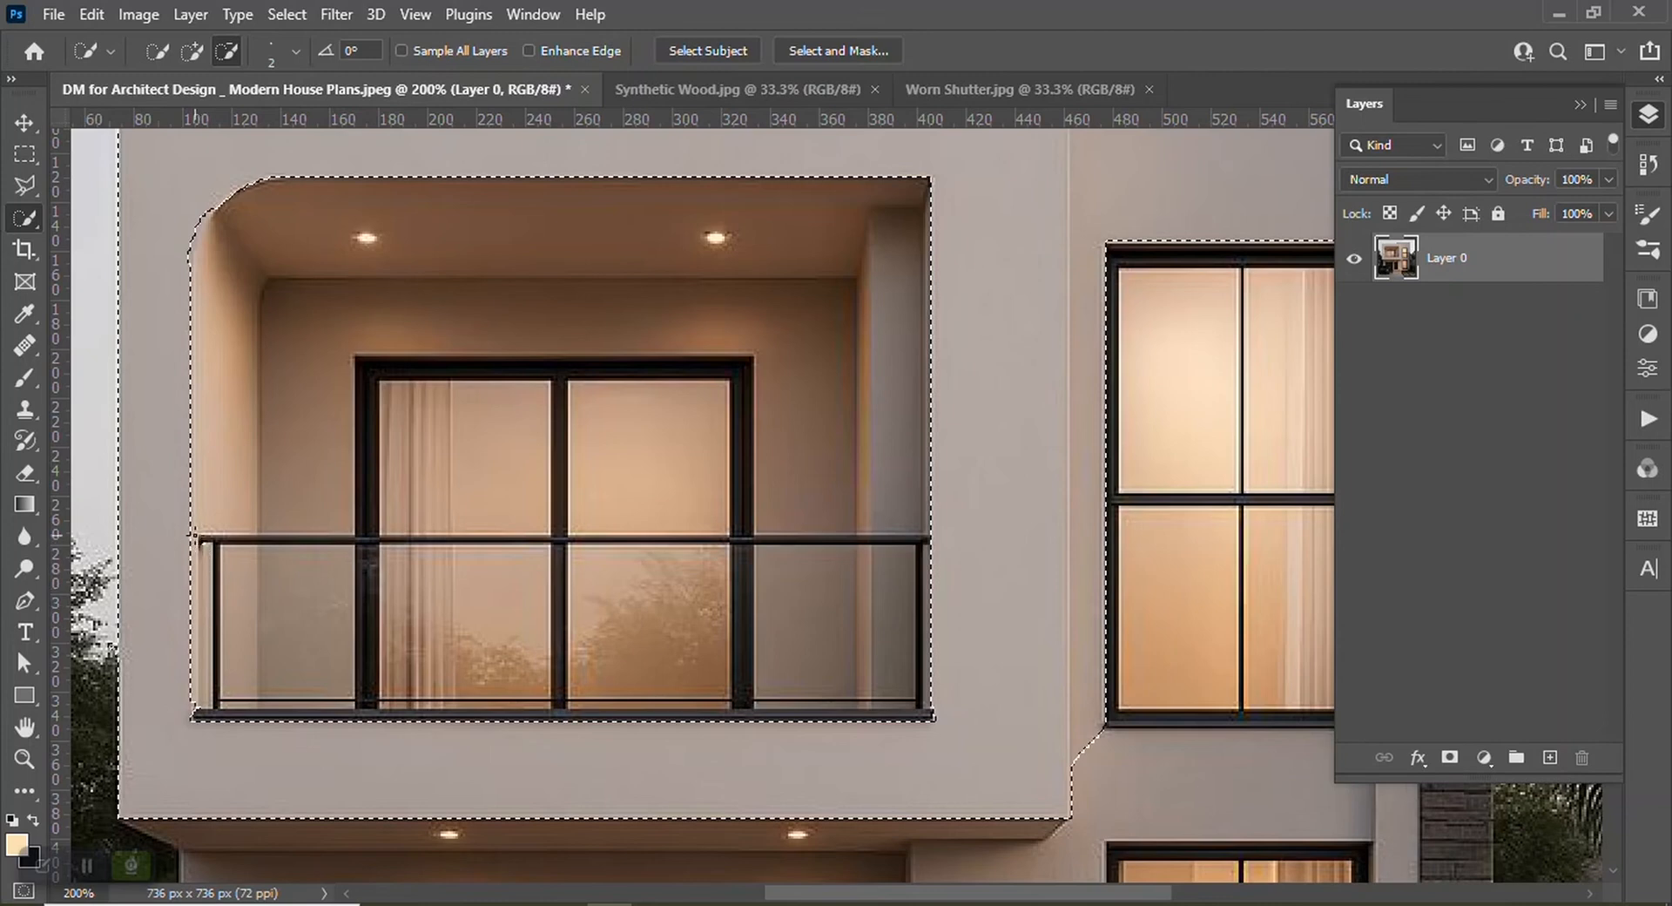
pyautogui.scroll(1, 1028, 766)
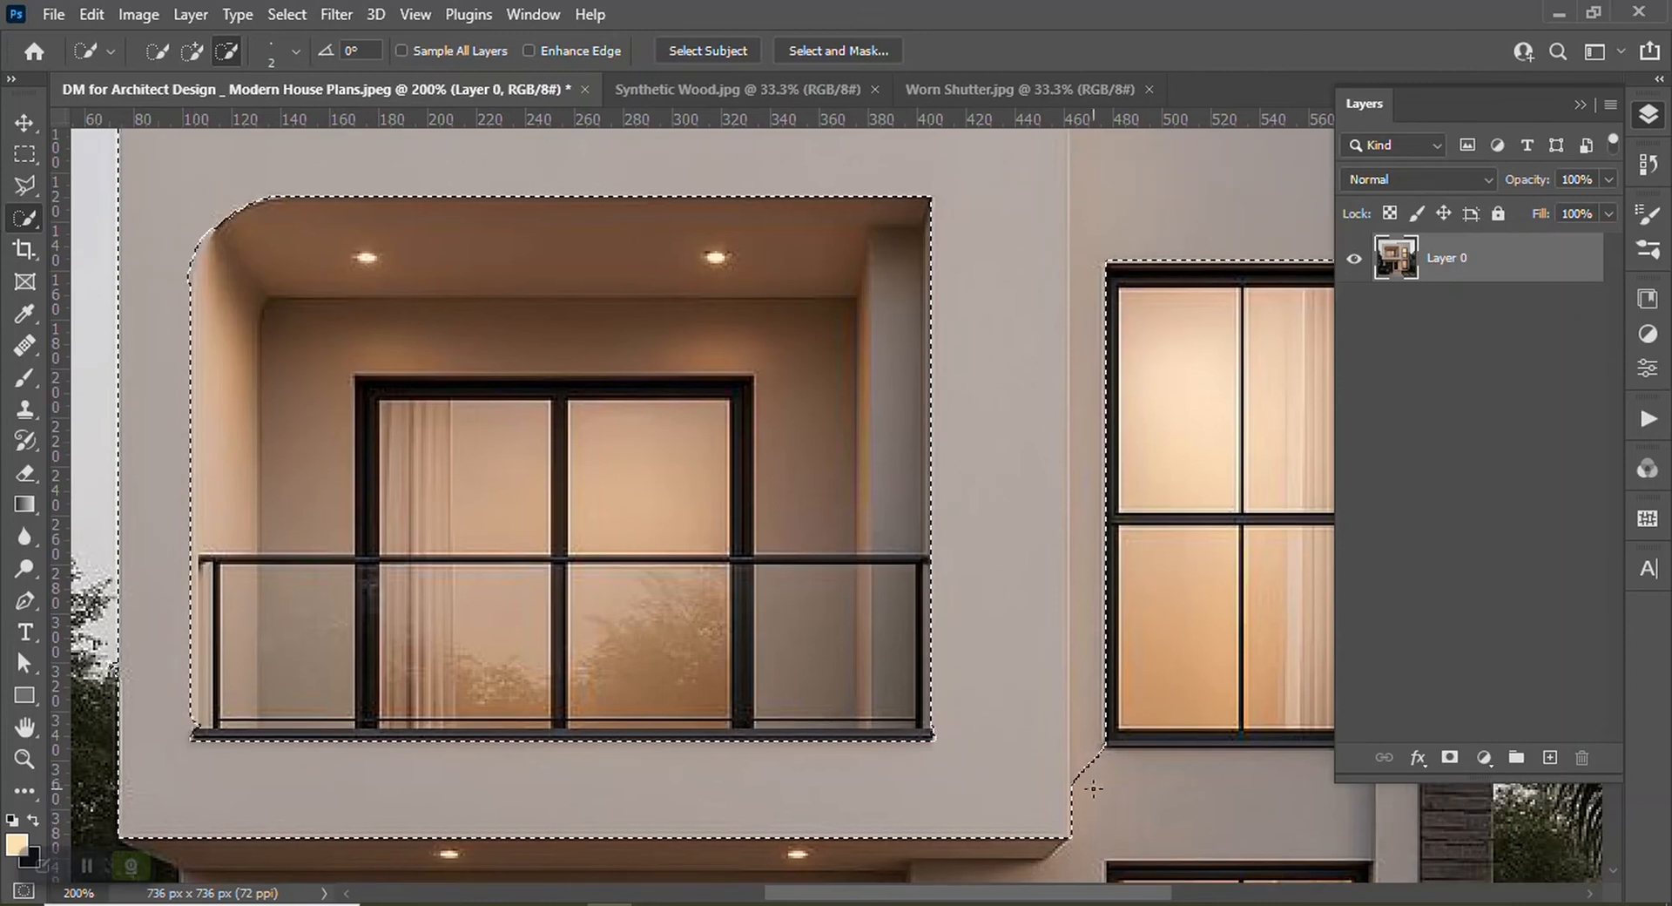
pyautogui.moveTo(1084, 738)
pyautogui.mouseDown()
pyautogui.moveTo(1087, 601)
pyautogui.moveTo(1080, 754)
pyautogui.mouseUp()
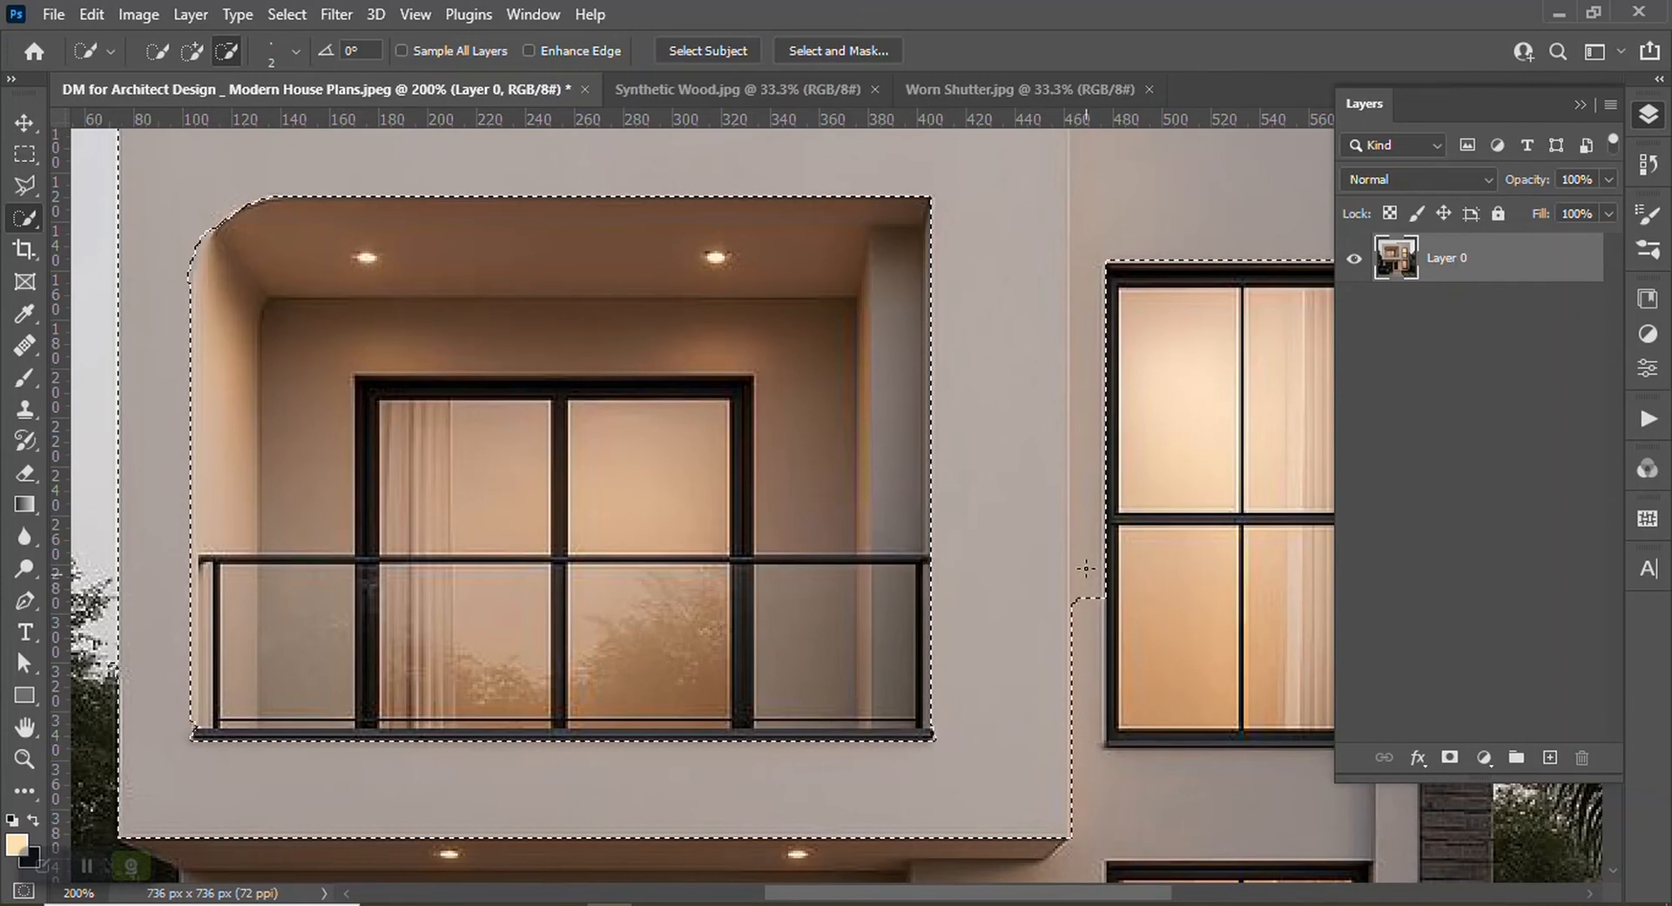
pyautogui.moveTo(1088, 541); pyautogui.dragTo(1088, 489)
pyautogui.moveTo(1086, 374); pyautogui.dragTo(1090, 332)
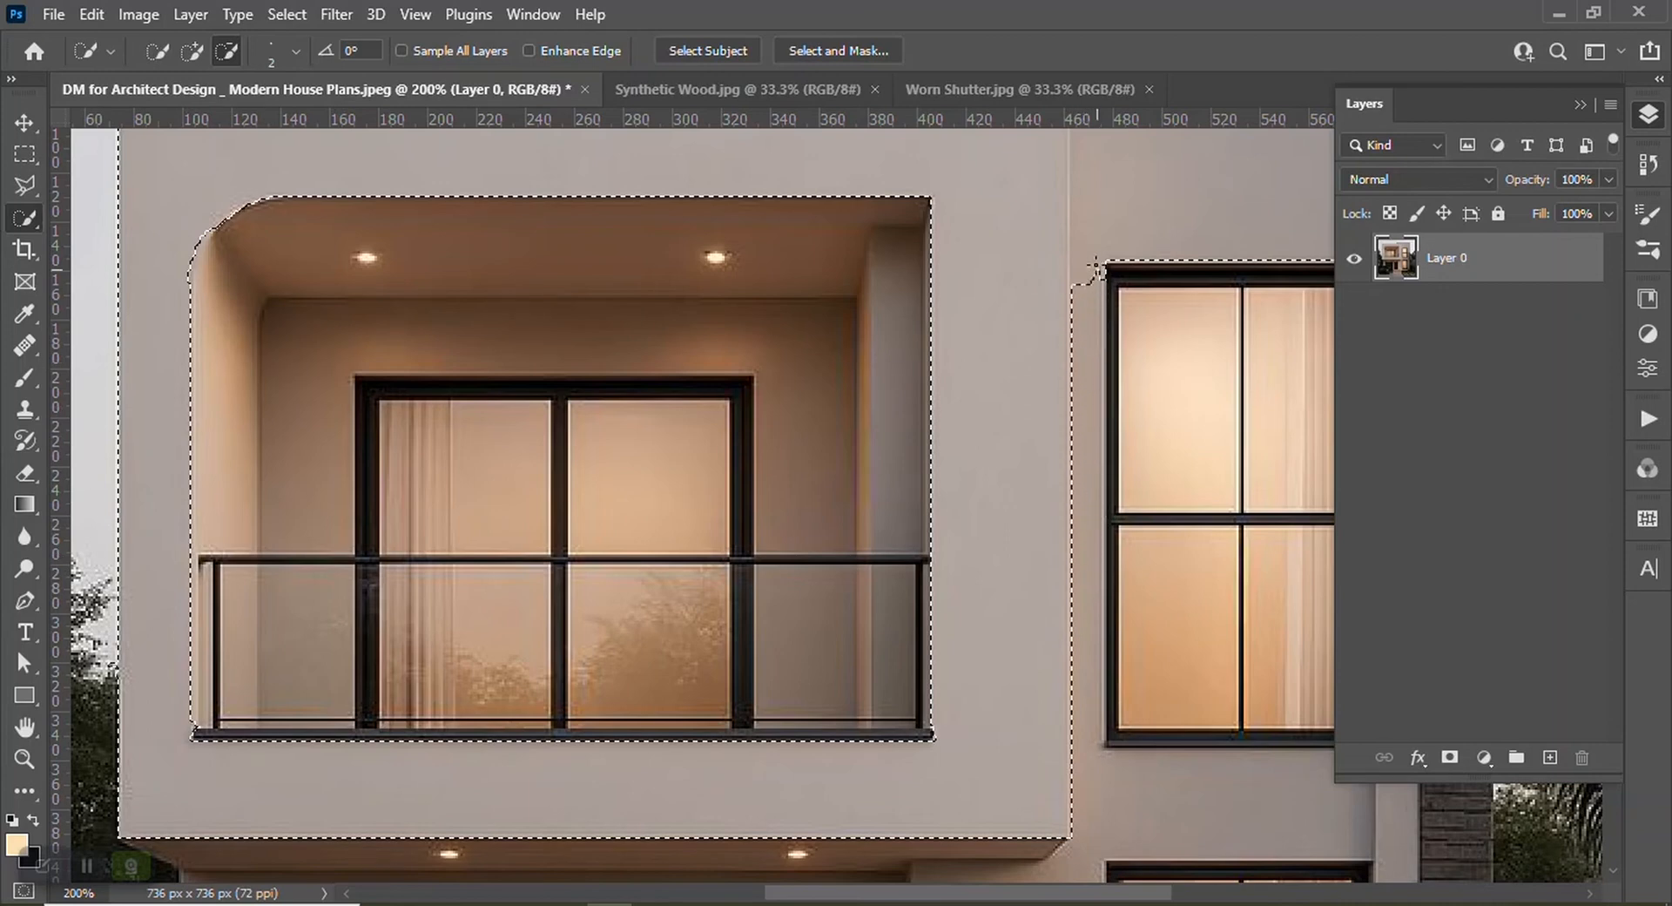
# Remove the taller right facade block from the selection, leaving only the balcony block selected
pyautogui.scroll(5, 921, 496)
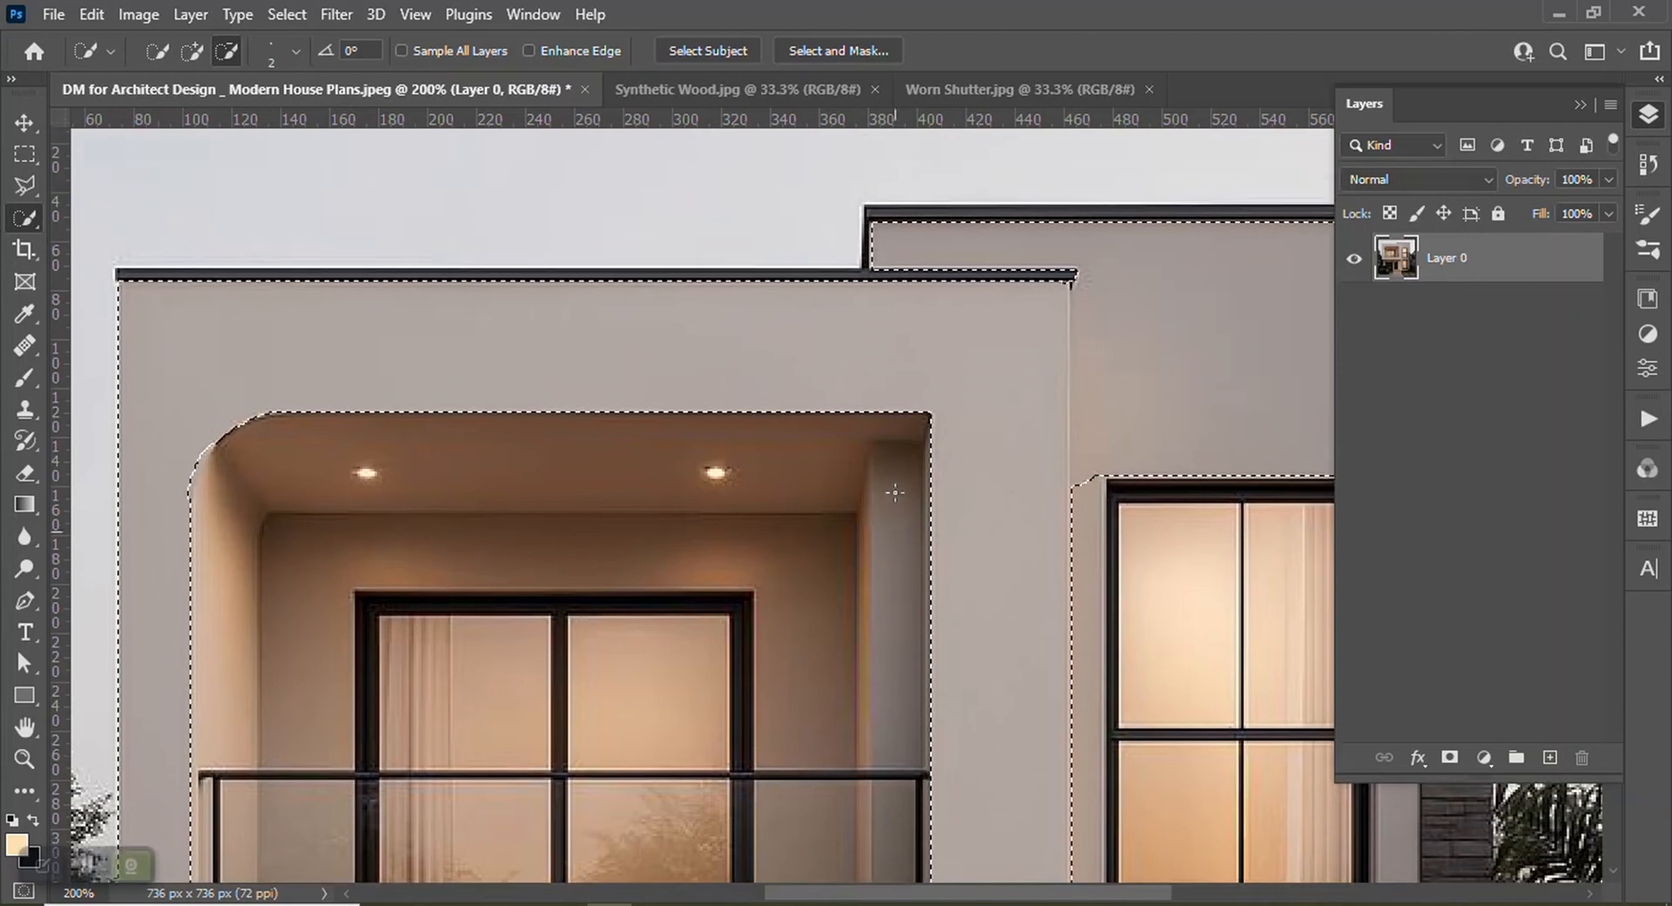
pyautogui.hscroll(5, 986, 341)
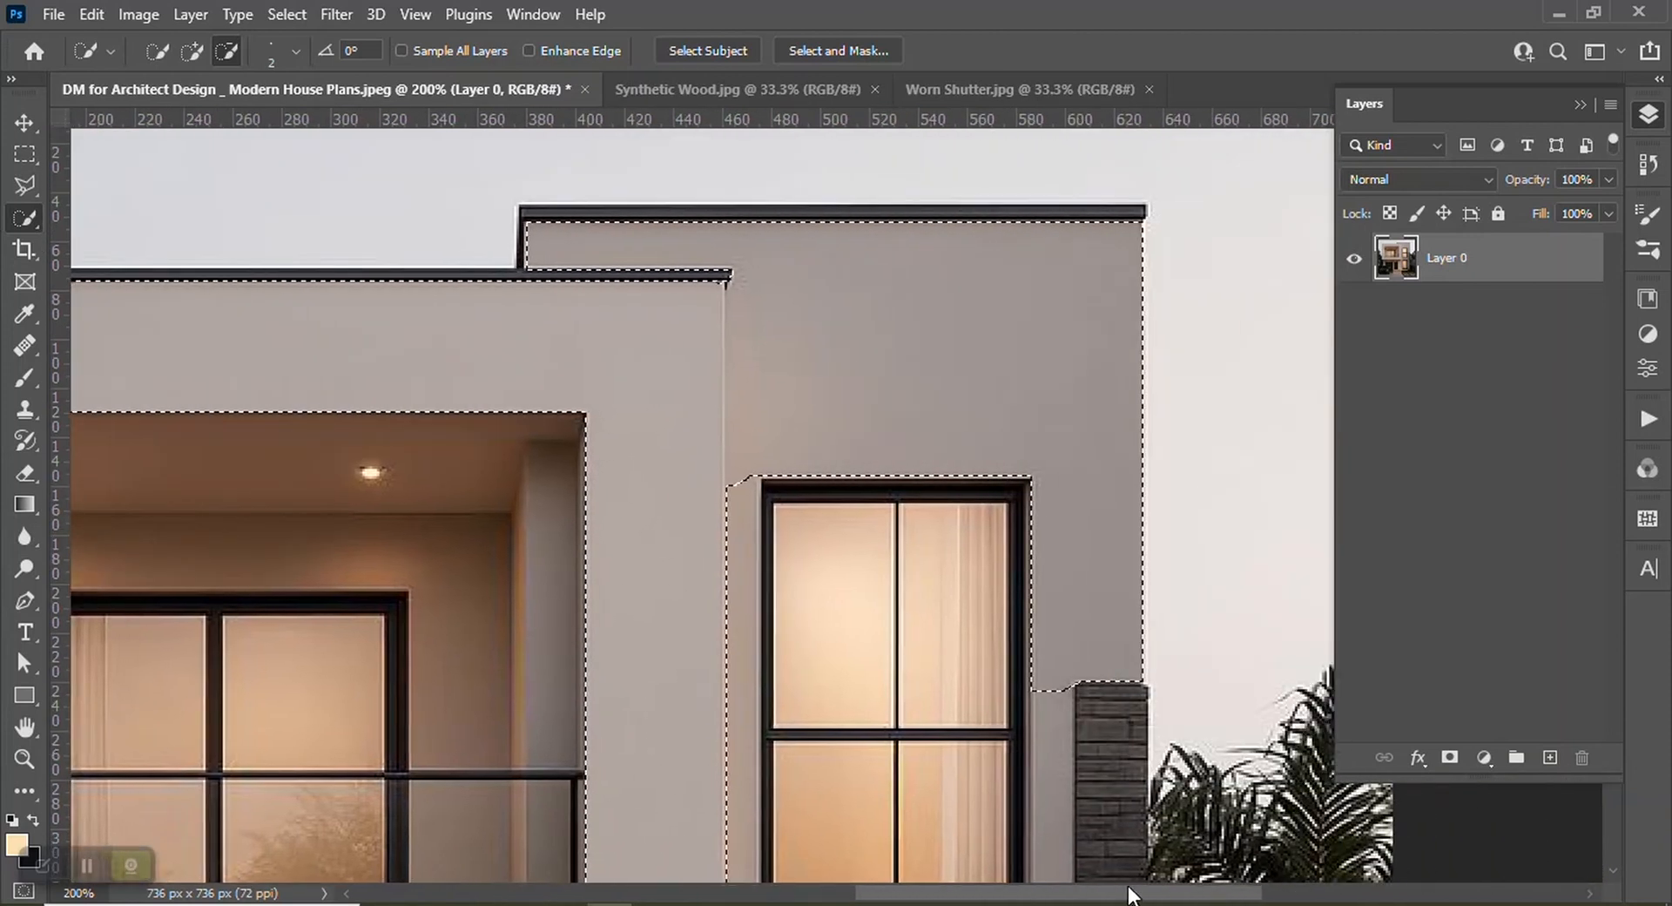
pyautogui.click(925, 294)
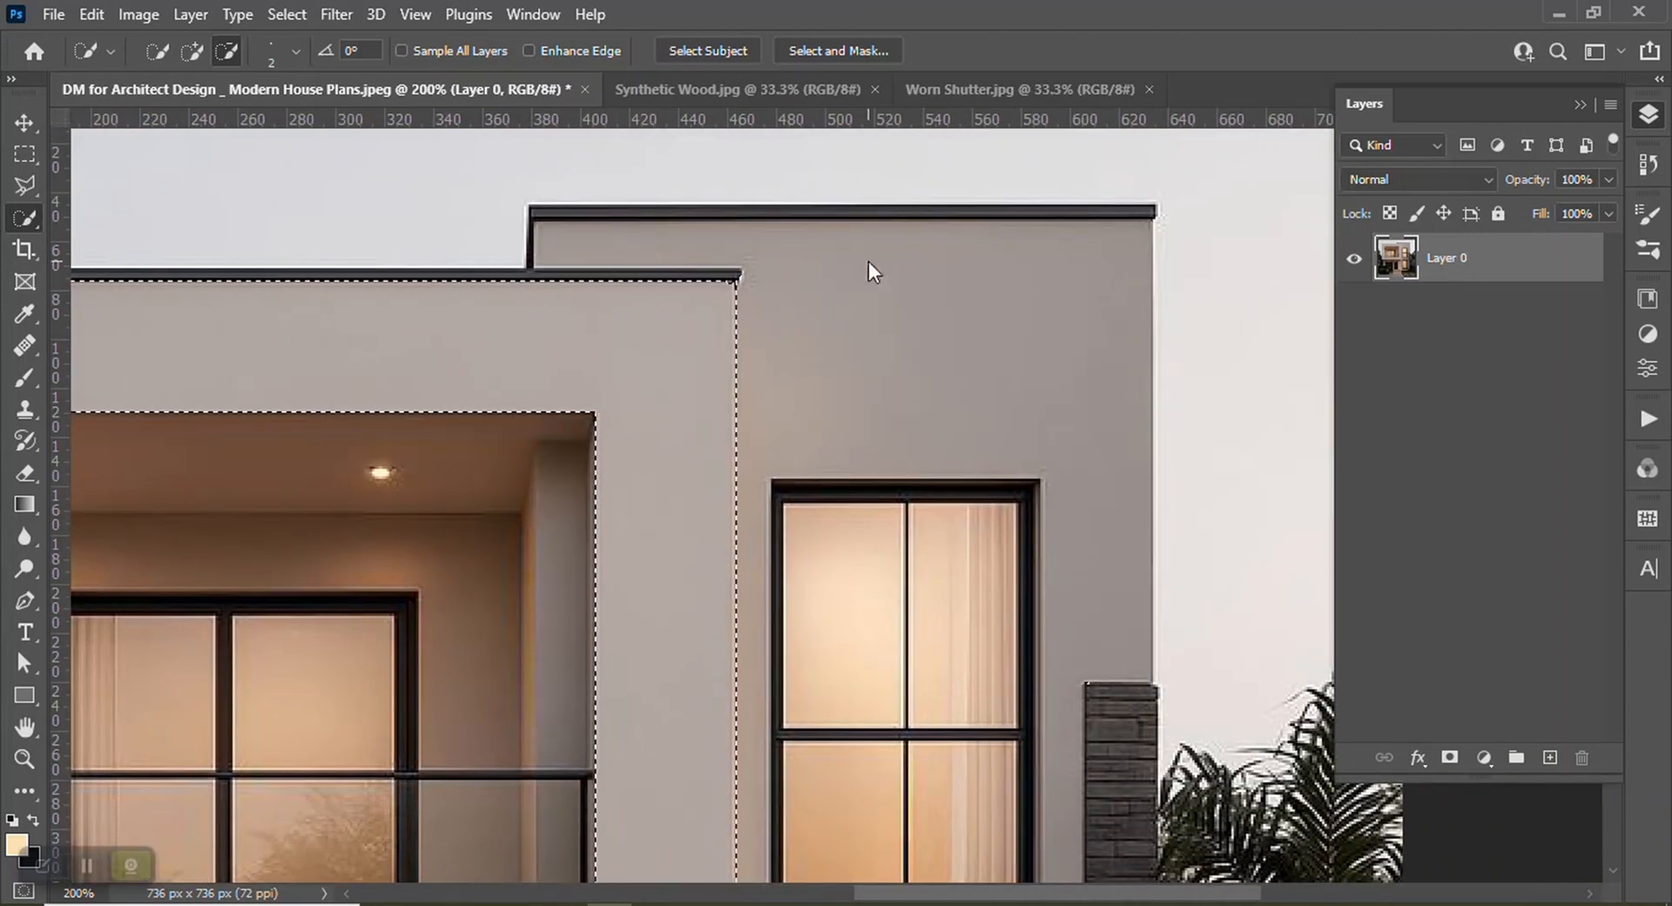
pyautogui.scroll(-2, 906, 409)
pyautogui.scroll(-4, 902, 418)
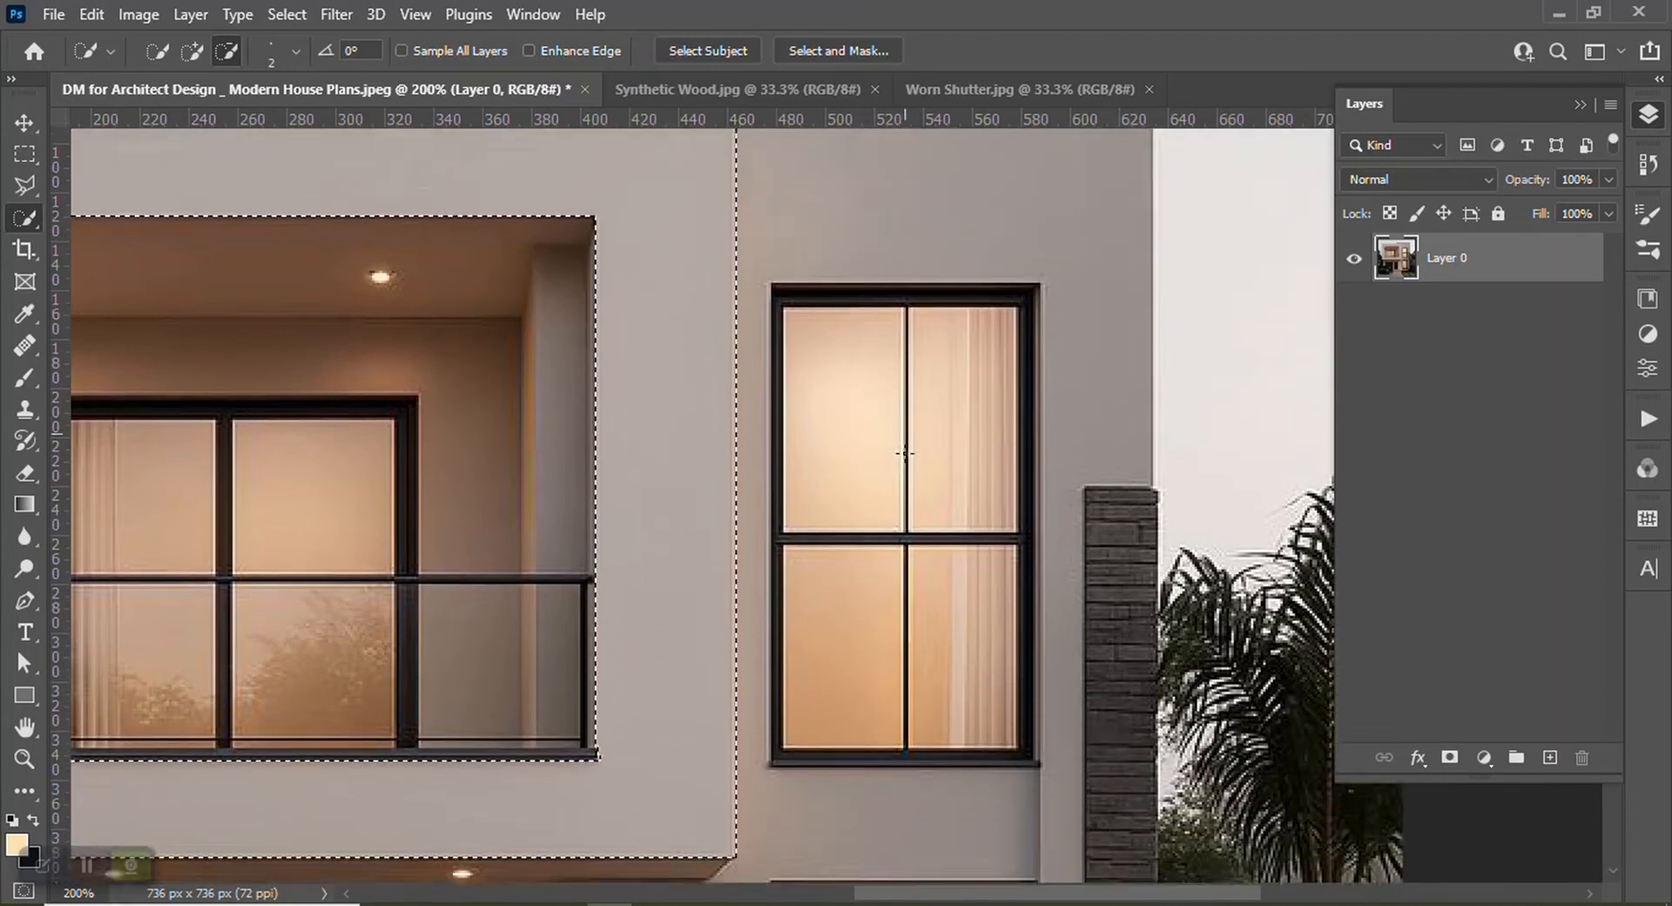
pyautogui.hotkey('ctrl', '-')
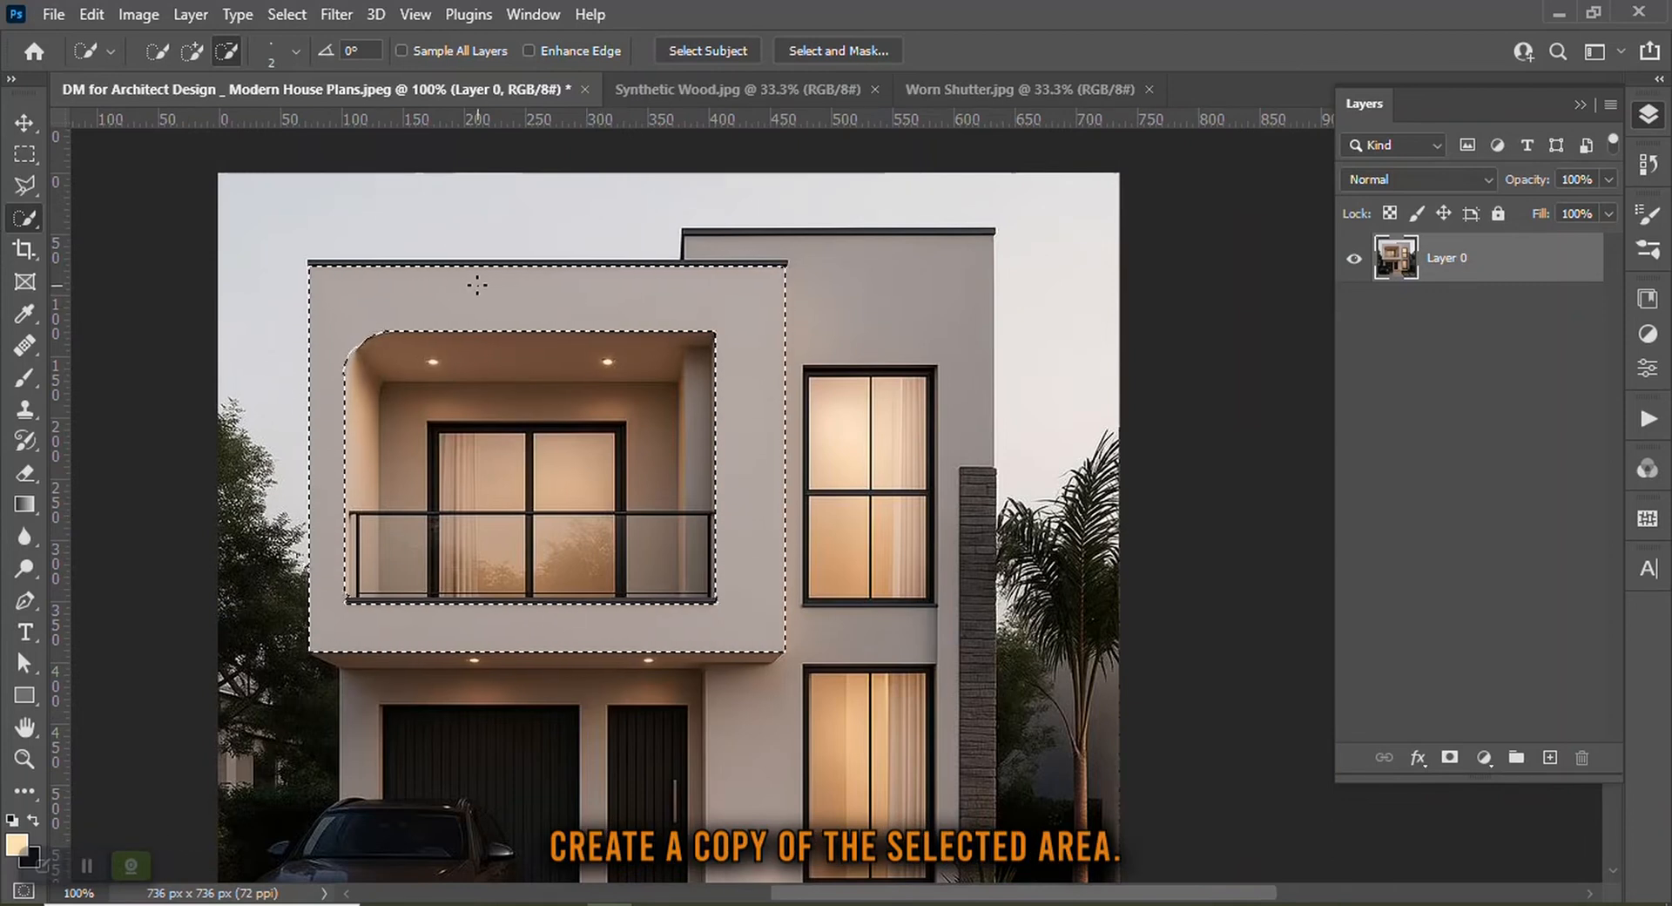
# Copy the selected facade block to a new layer and add a Pattern Overlay layer style to it
pyautogui.hotkey('ctrl', 'j')
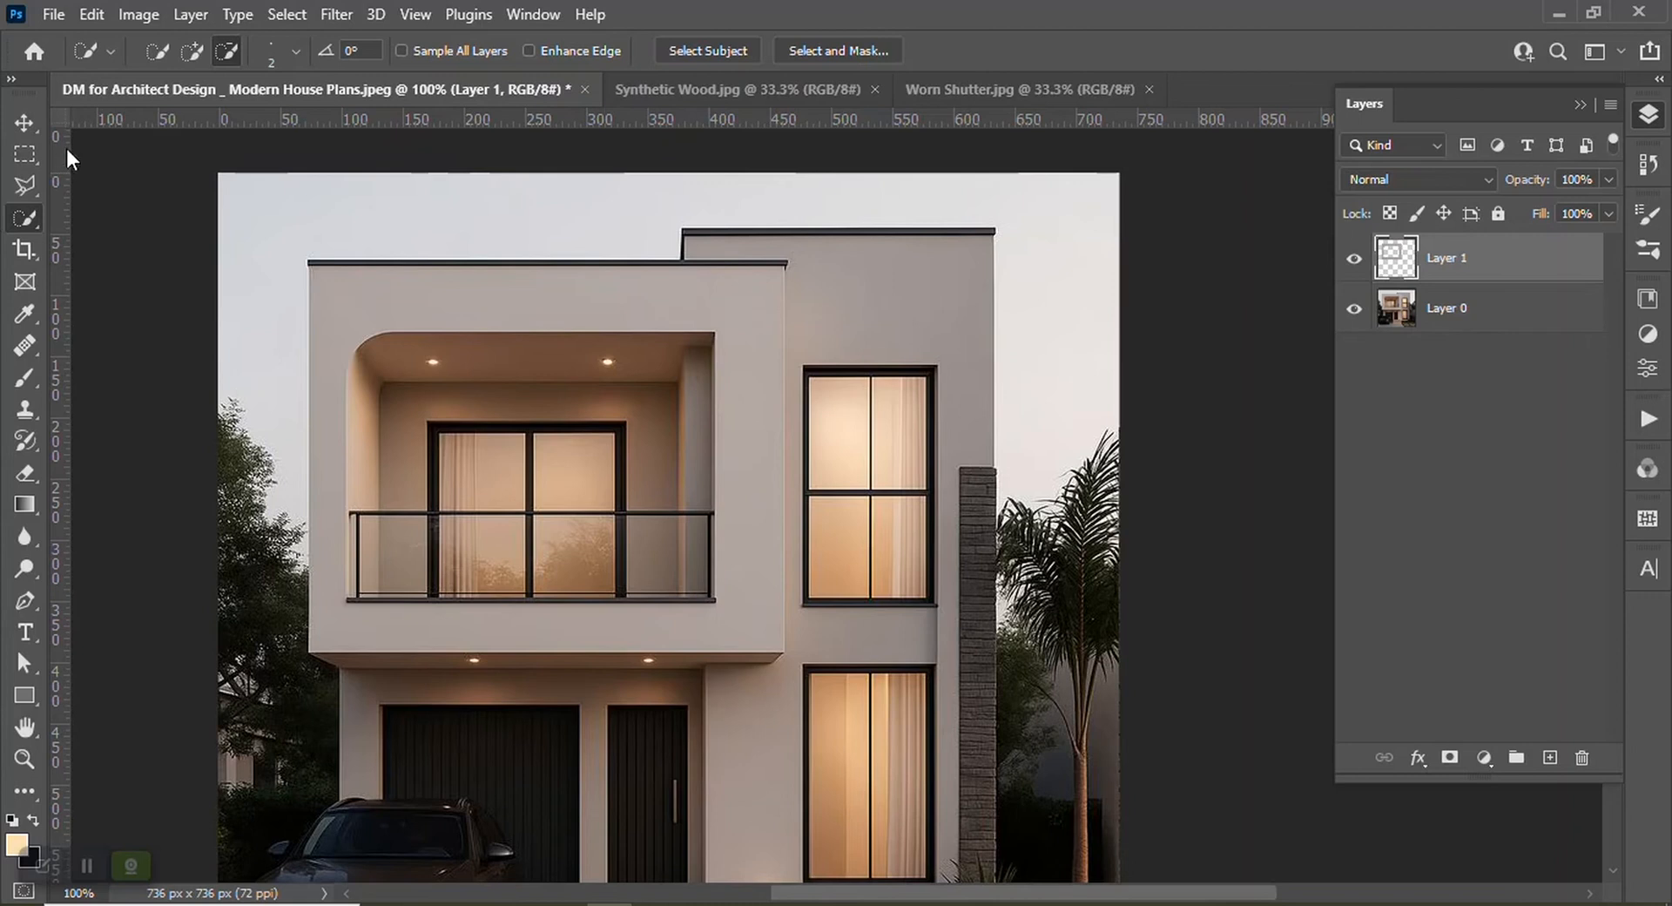
pyautogui.click(24, 121)
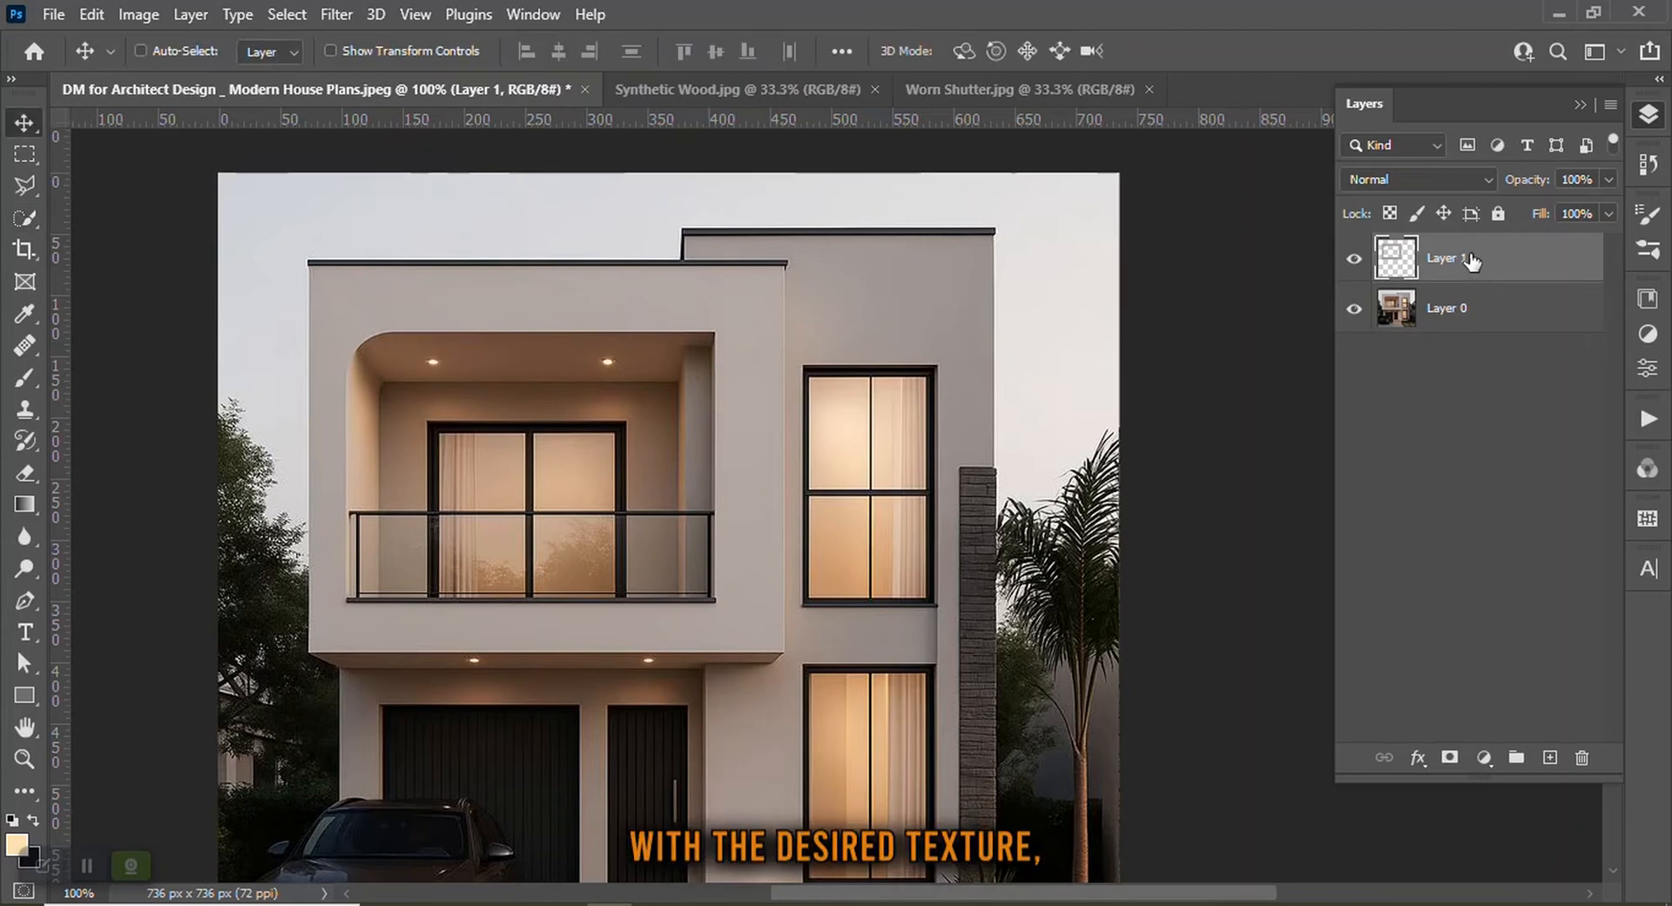
pyautogui.click(1419, 757)
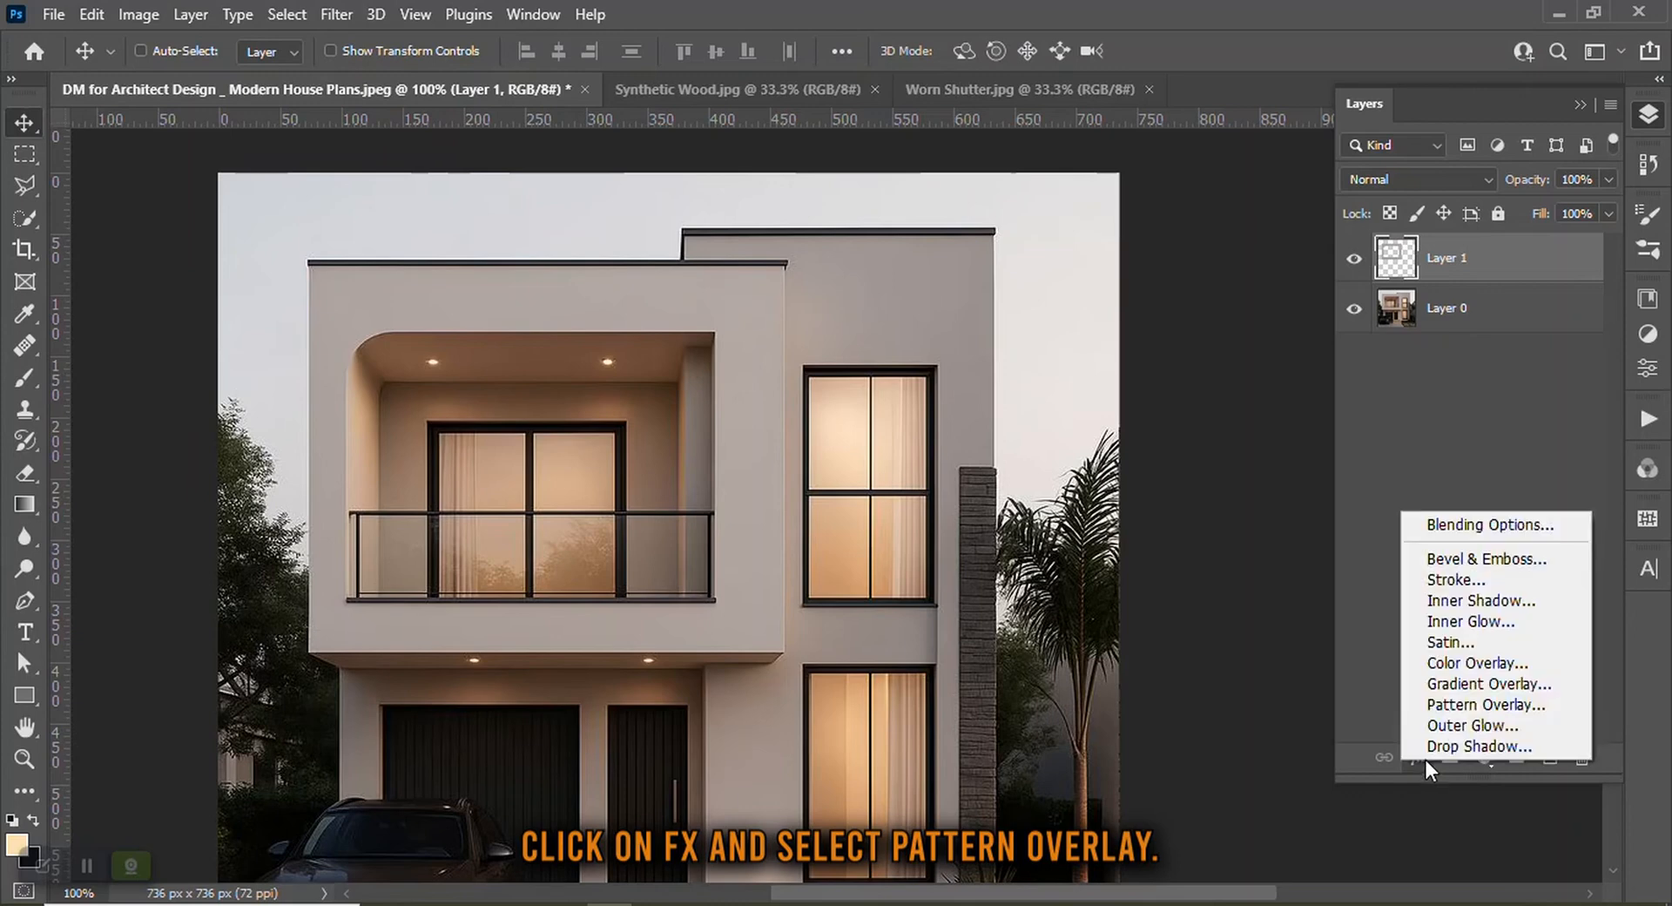
pyautogui.click(1465, 705)
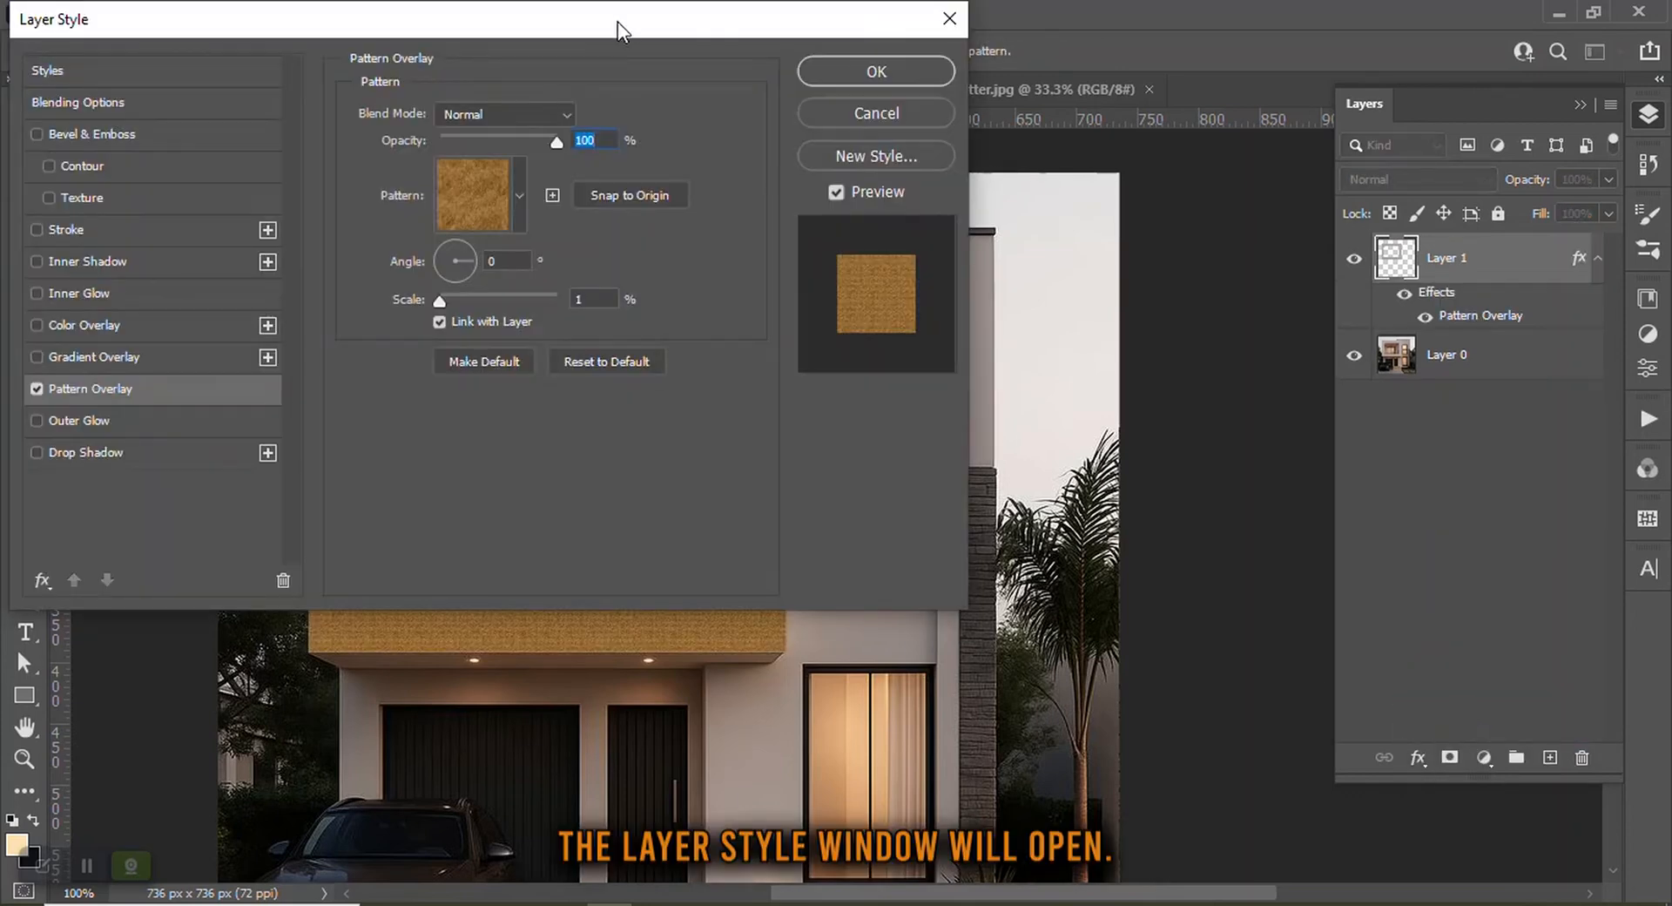
pyautogui.moveTo(618, 23); pyautogui.dragTo(1452, 132)
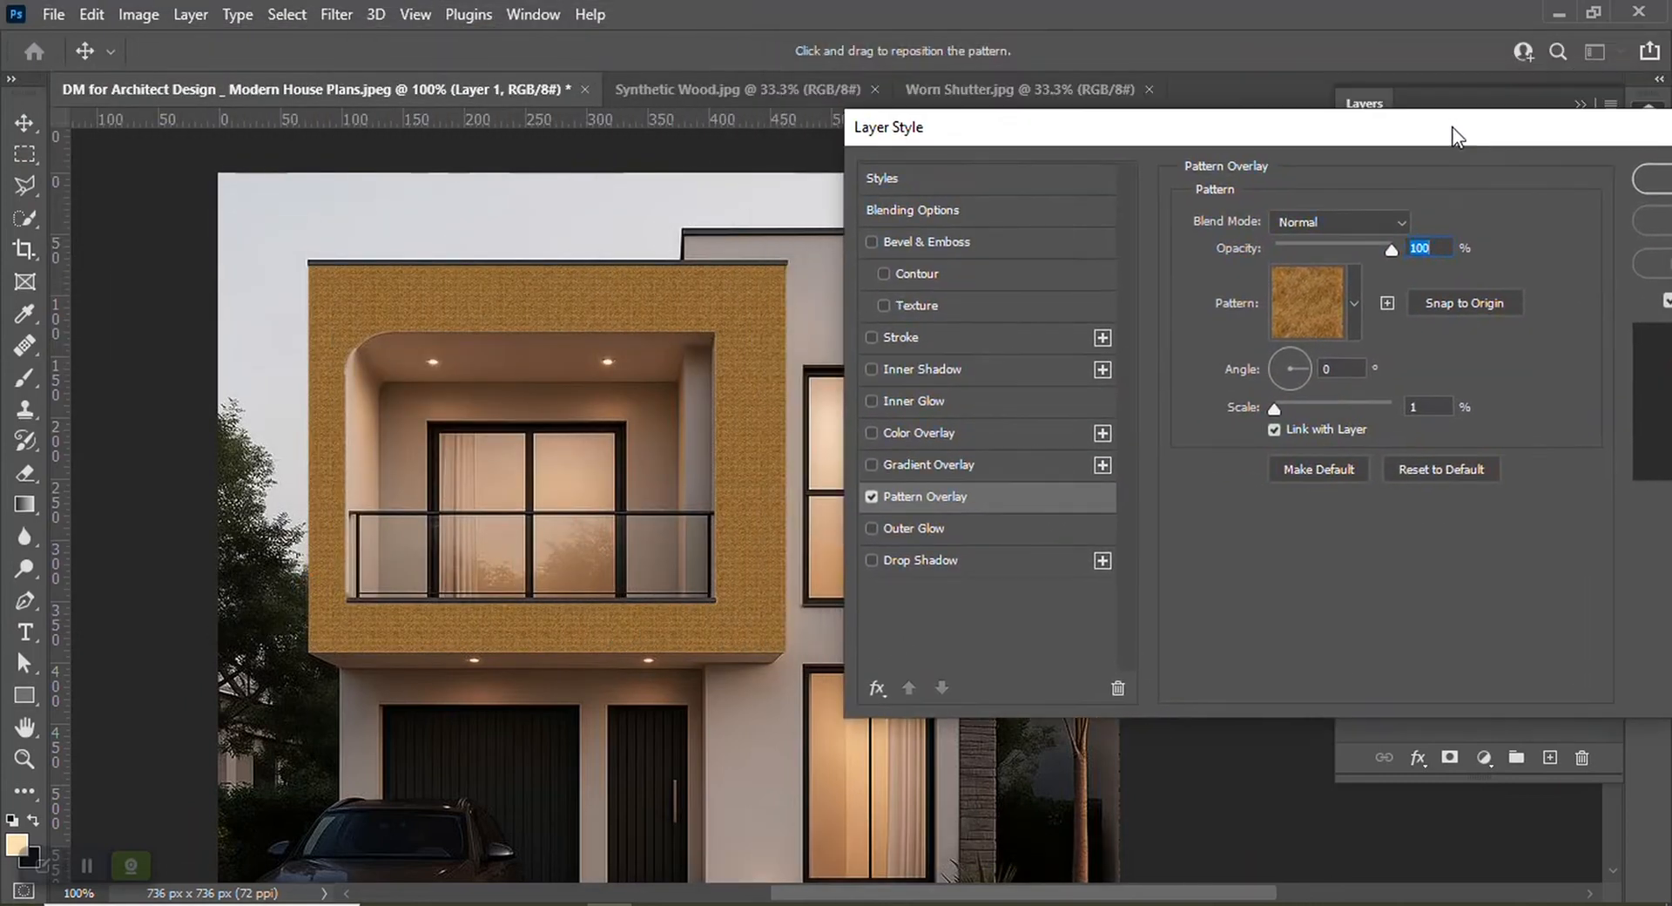
# Choose the Worn Shutter pattern for the overlay
pyautogui.click(1354, 306)
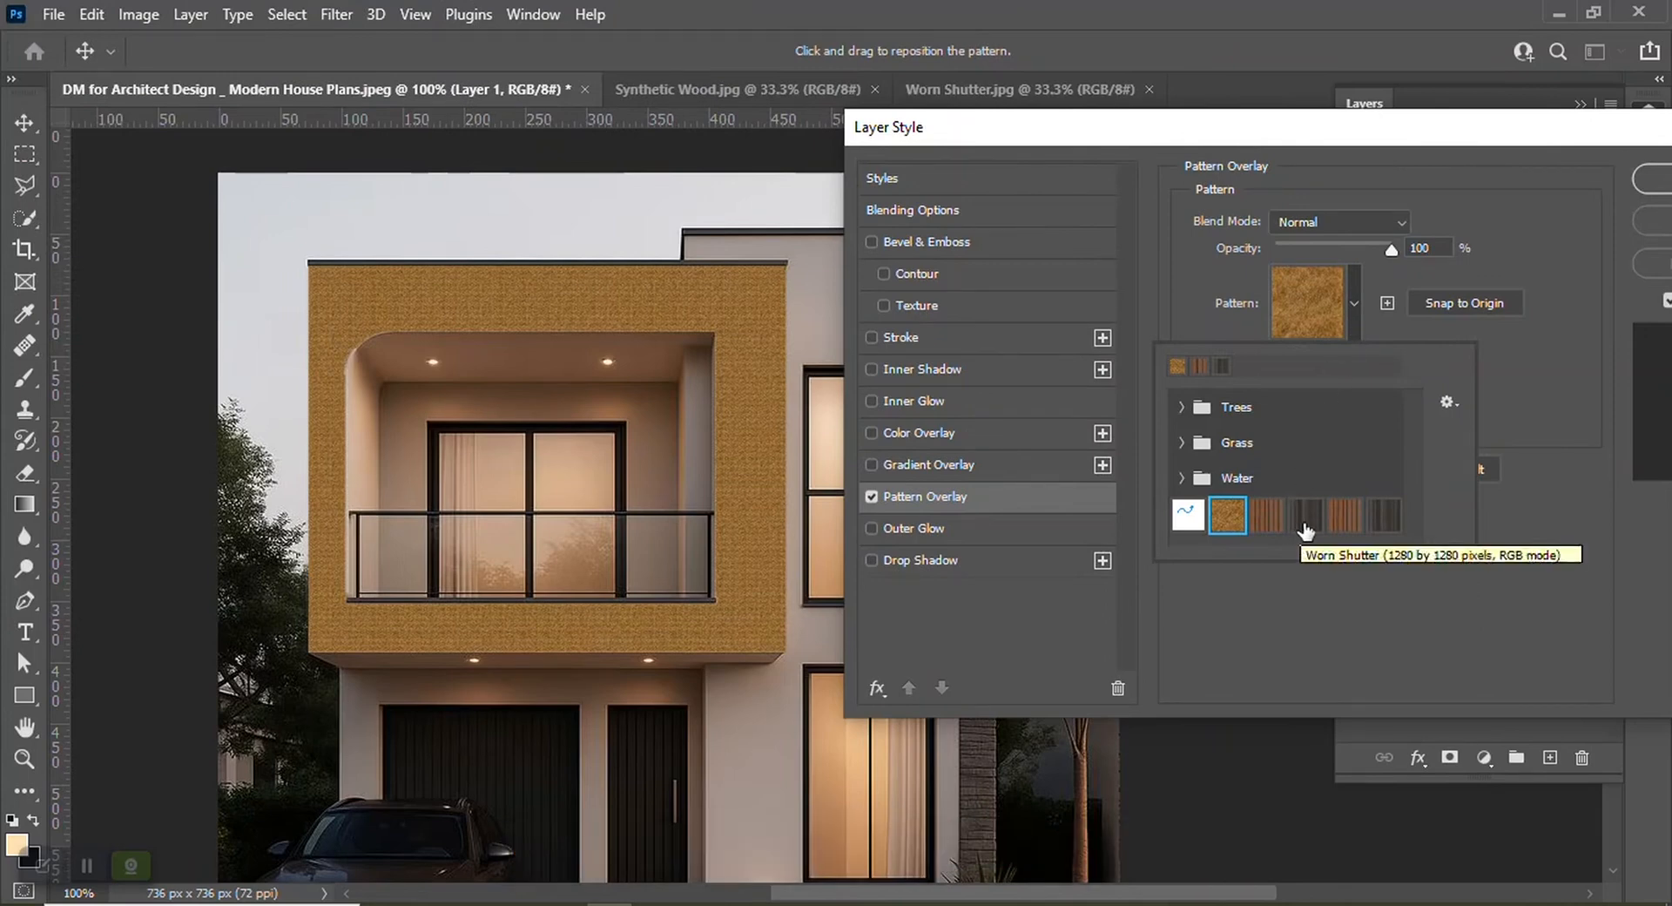
pyautogui.click(1303, 519)
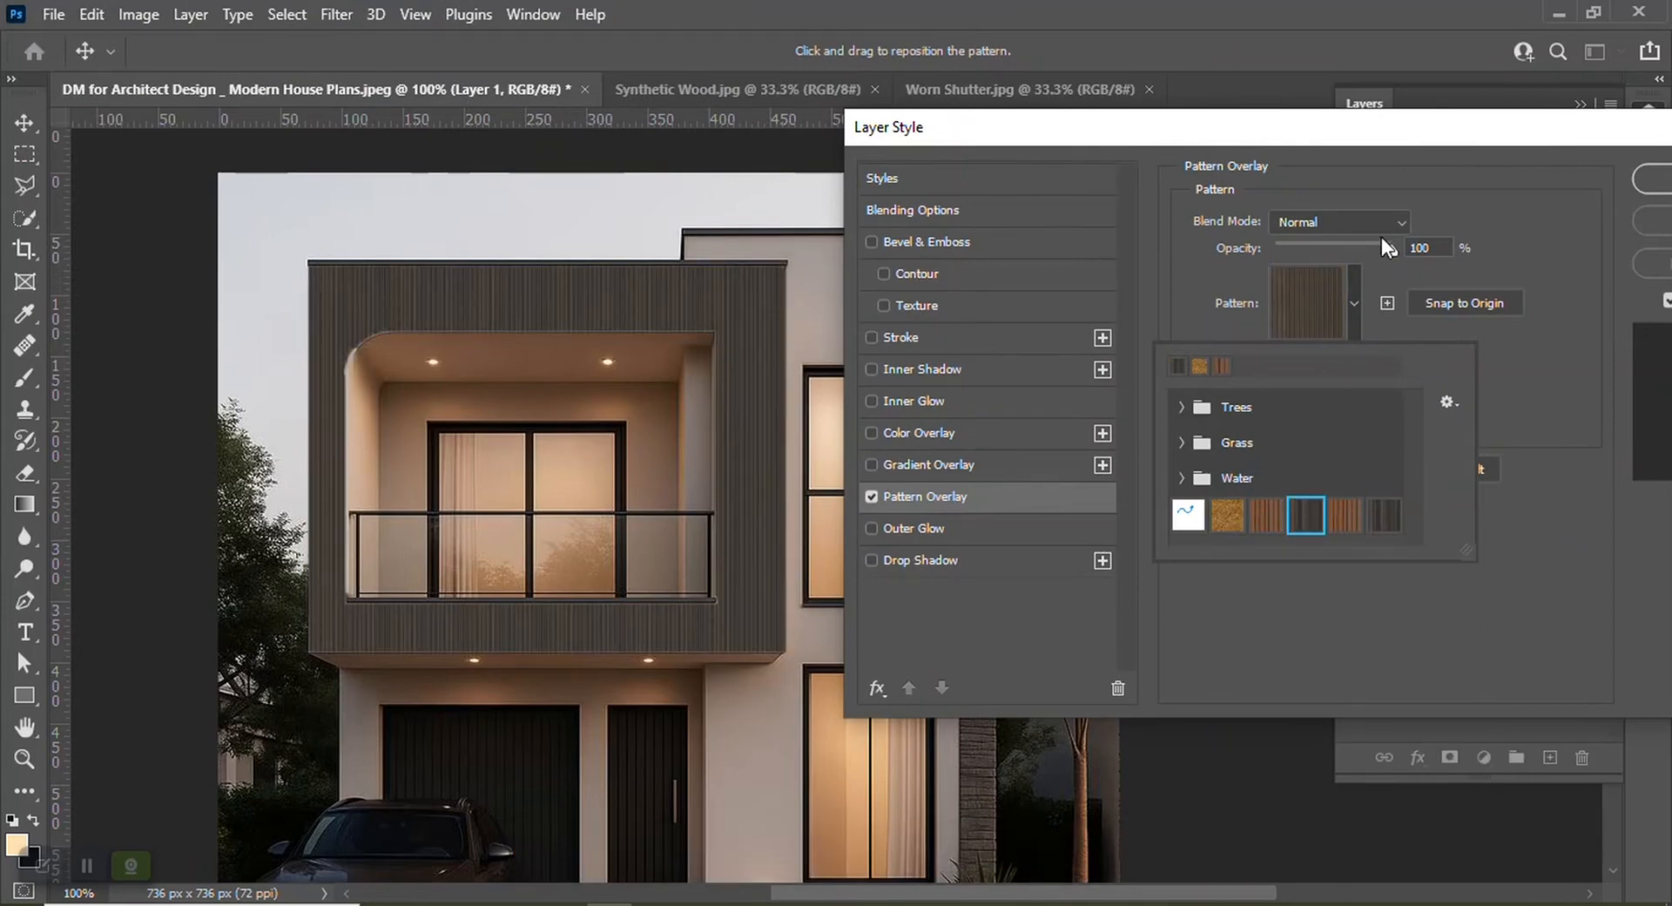
pyautogui.click(1387, 325)
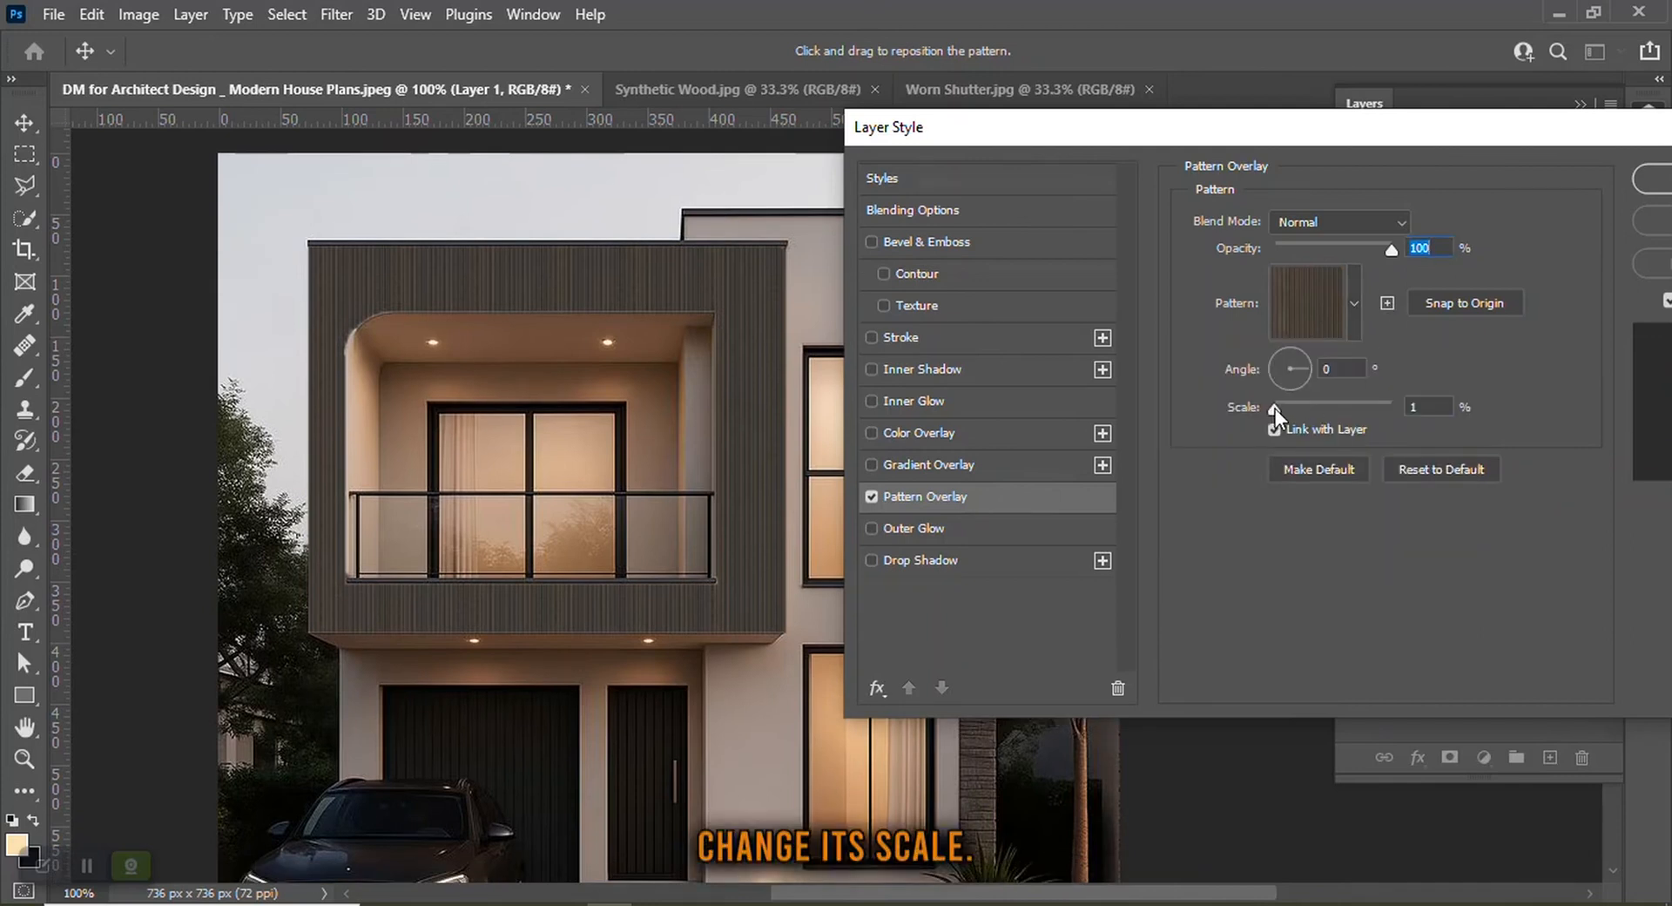
# Set the pattern scale to 21% and keep the angle at 0°
pyautogui.moveTo(1275, 409); pyautogui.dragTo(1287, 408)
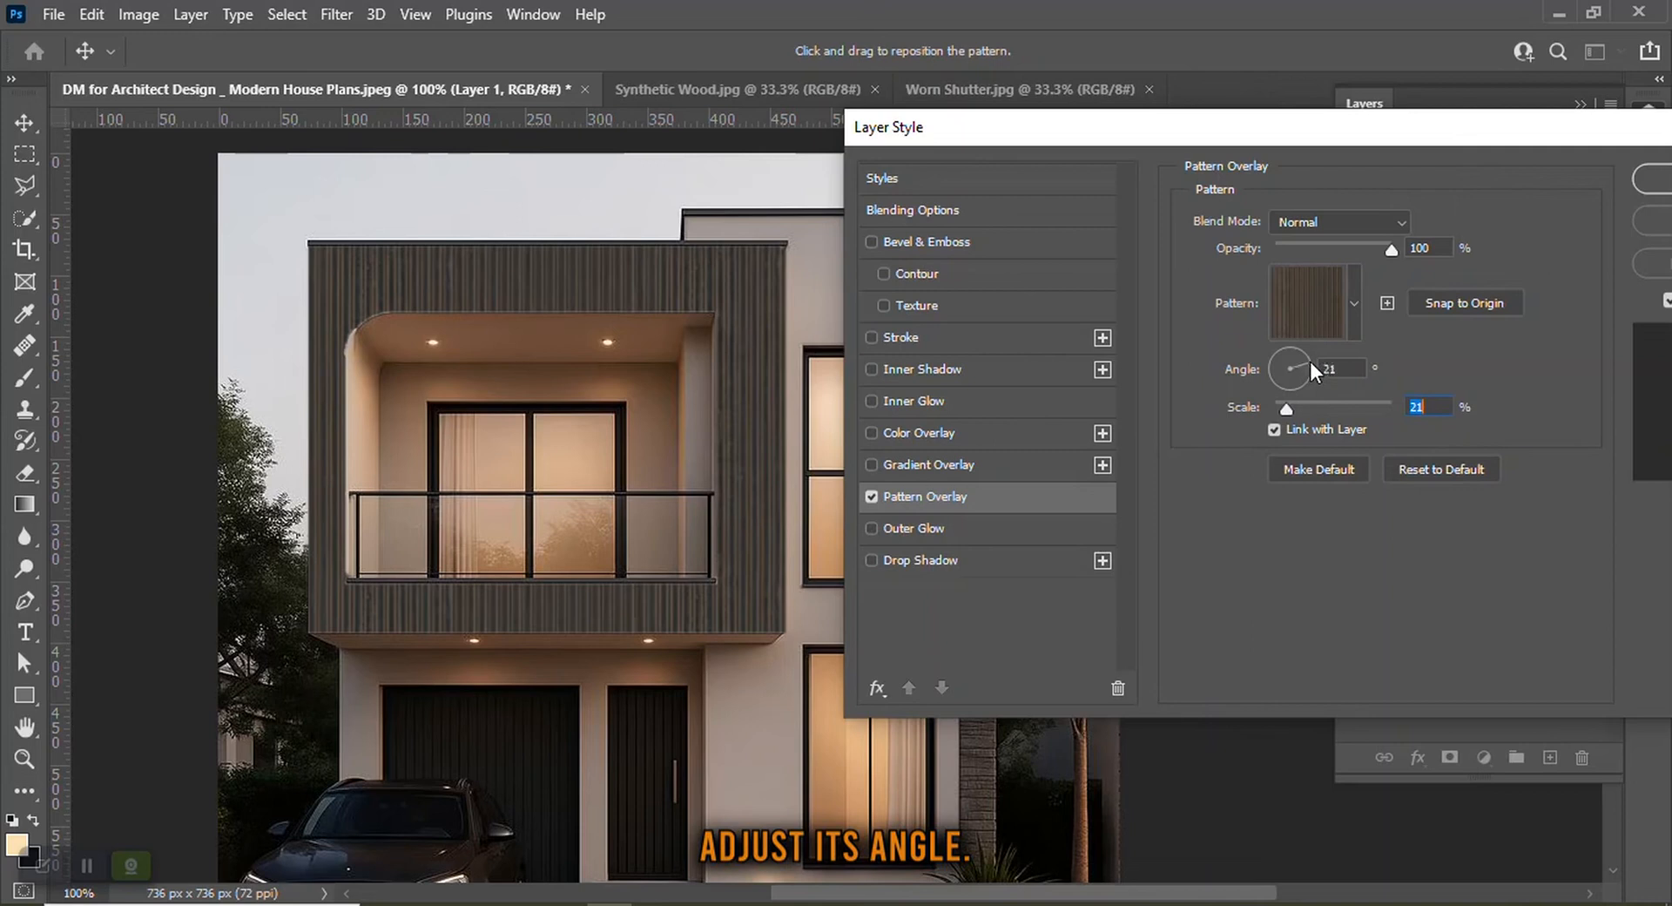
pyautogui.moveTo(1303, 350); pyautogui.dragTo(1274, 326)
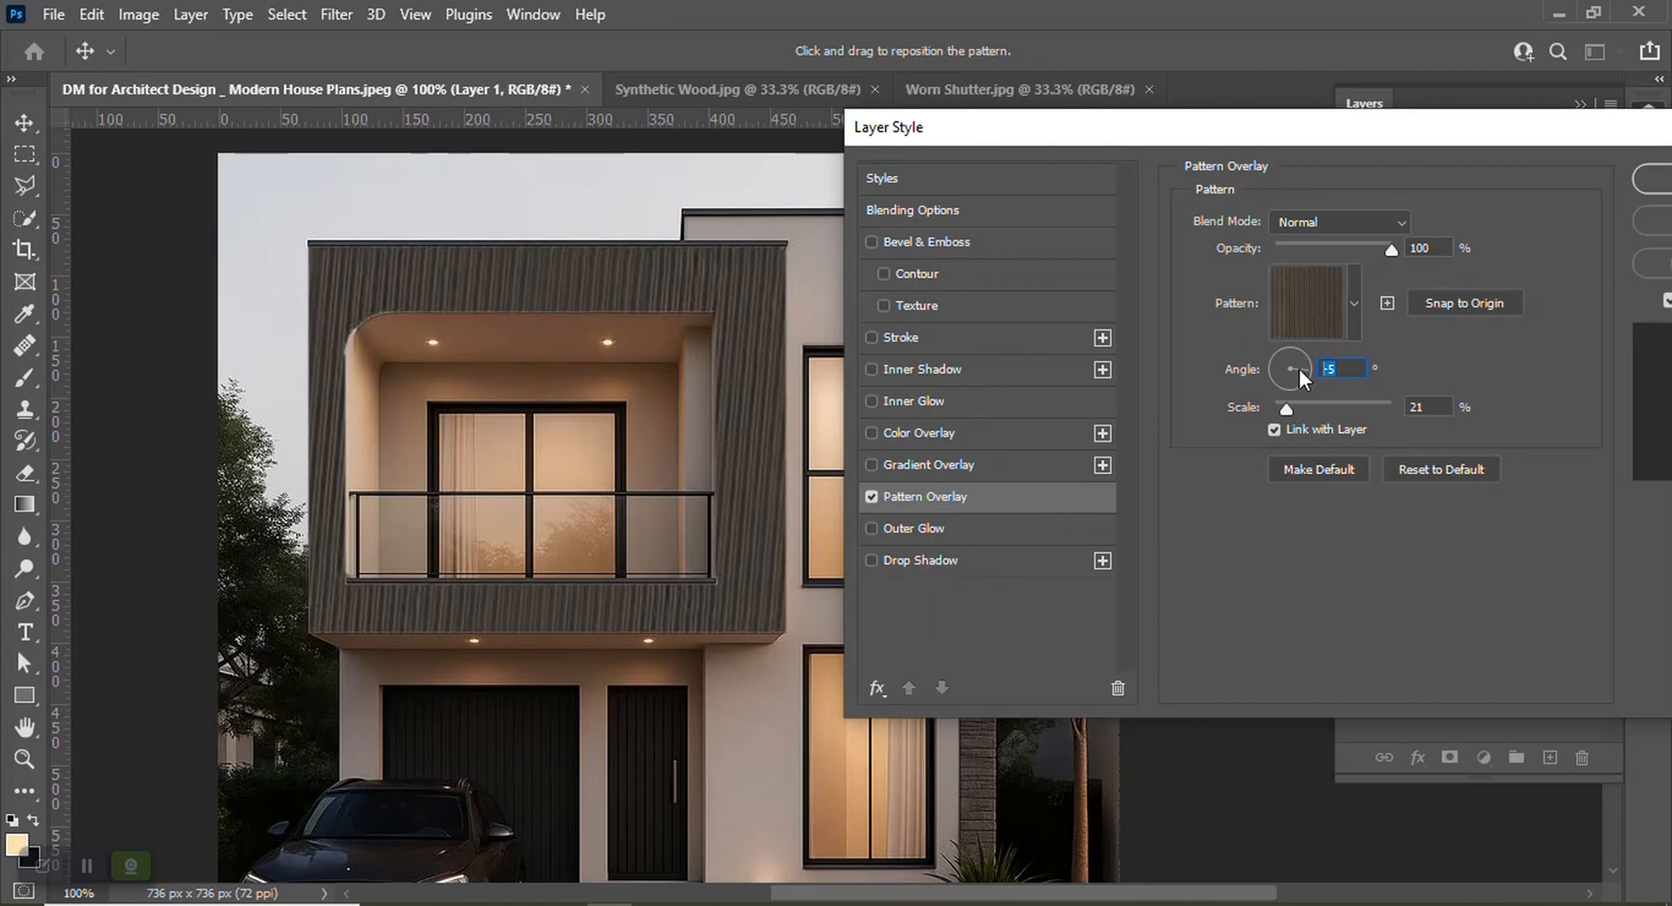
pyautogui.click(1299, 367)
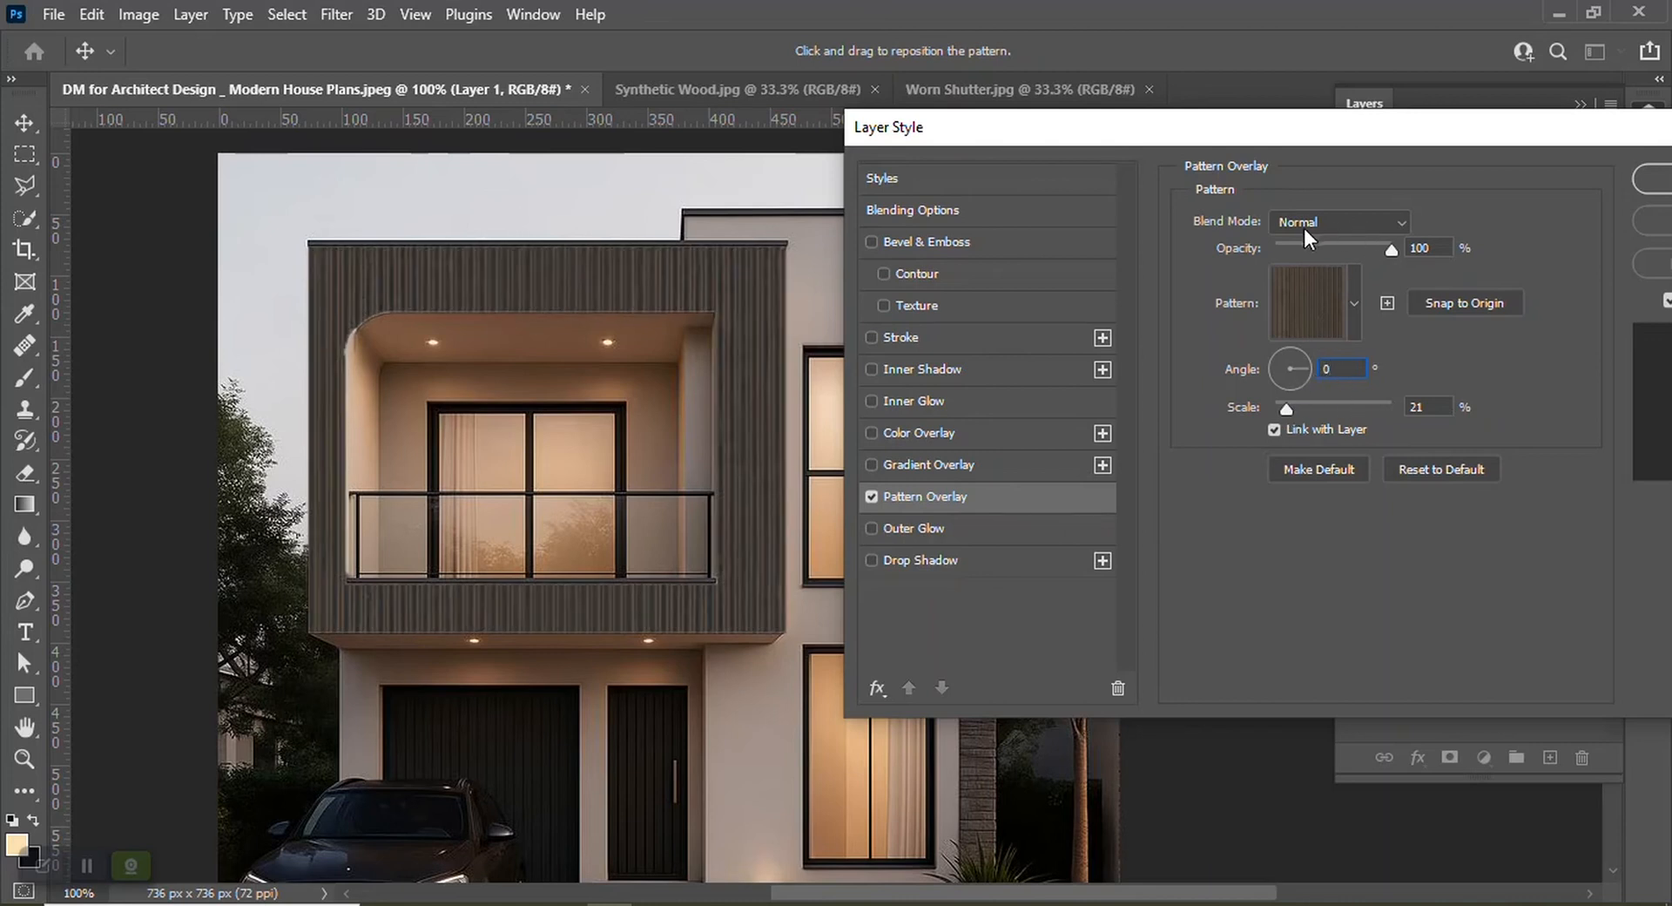
# Set the overlay blend mode to Multiply and apply the layer style
pyautogui.moveTo(1386, 249); pyautogui.dragTo(1459, 265)
pyautogui.click(1320, 219)
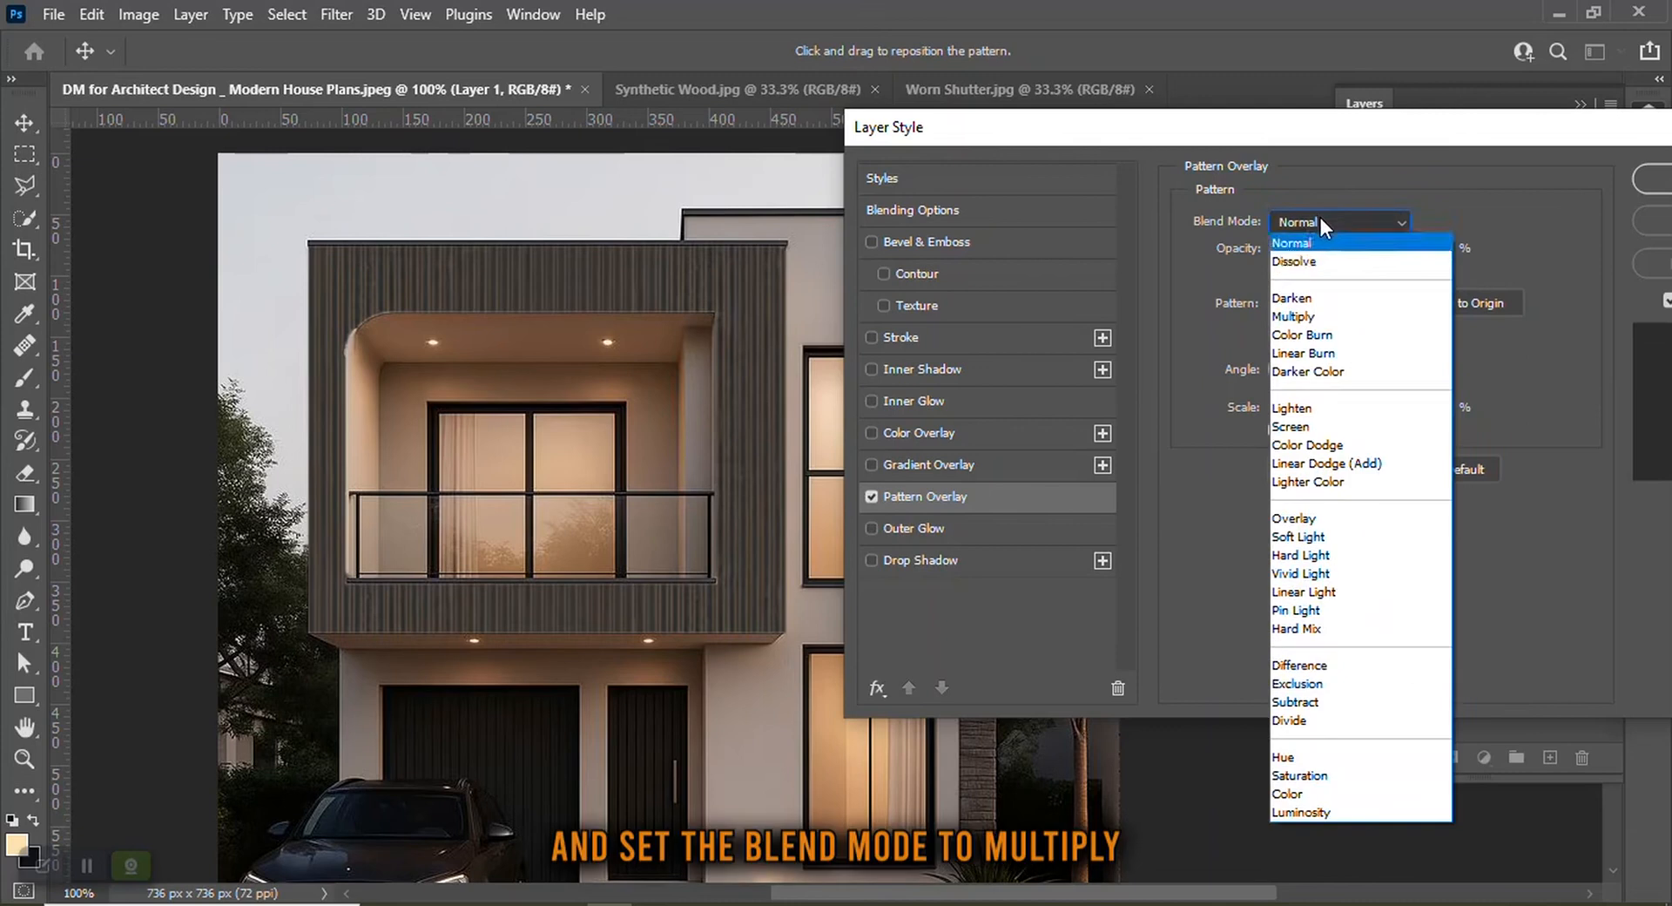
pyautogui.click(1311, 320)
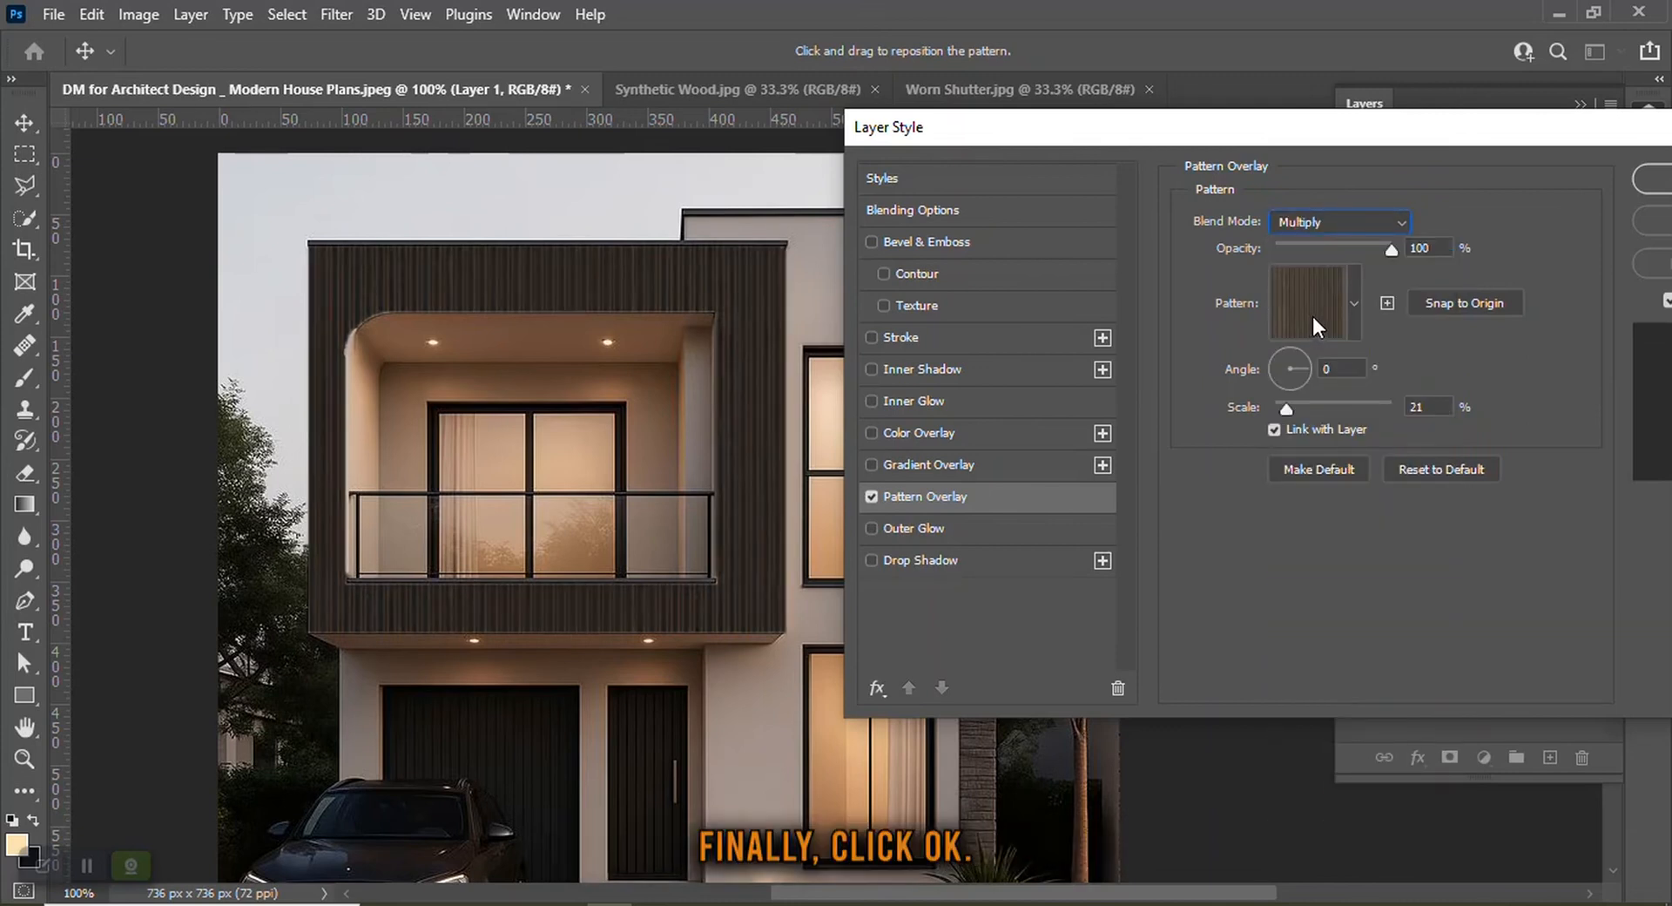
pyautogui.moveTo(1460, 141); pyautogui.dragTo(1281, 149)
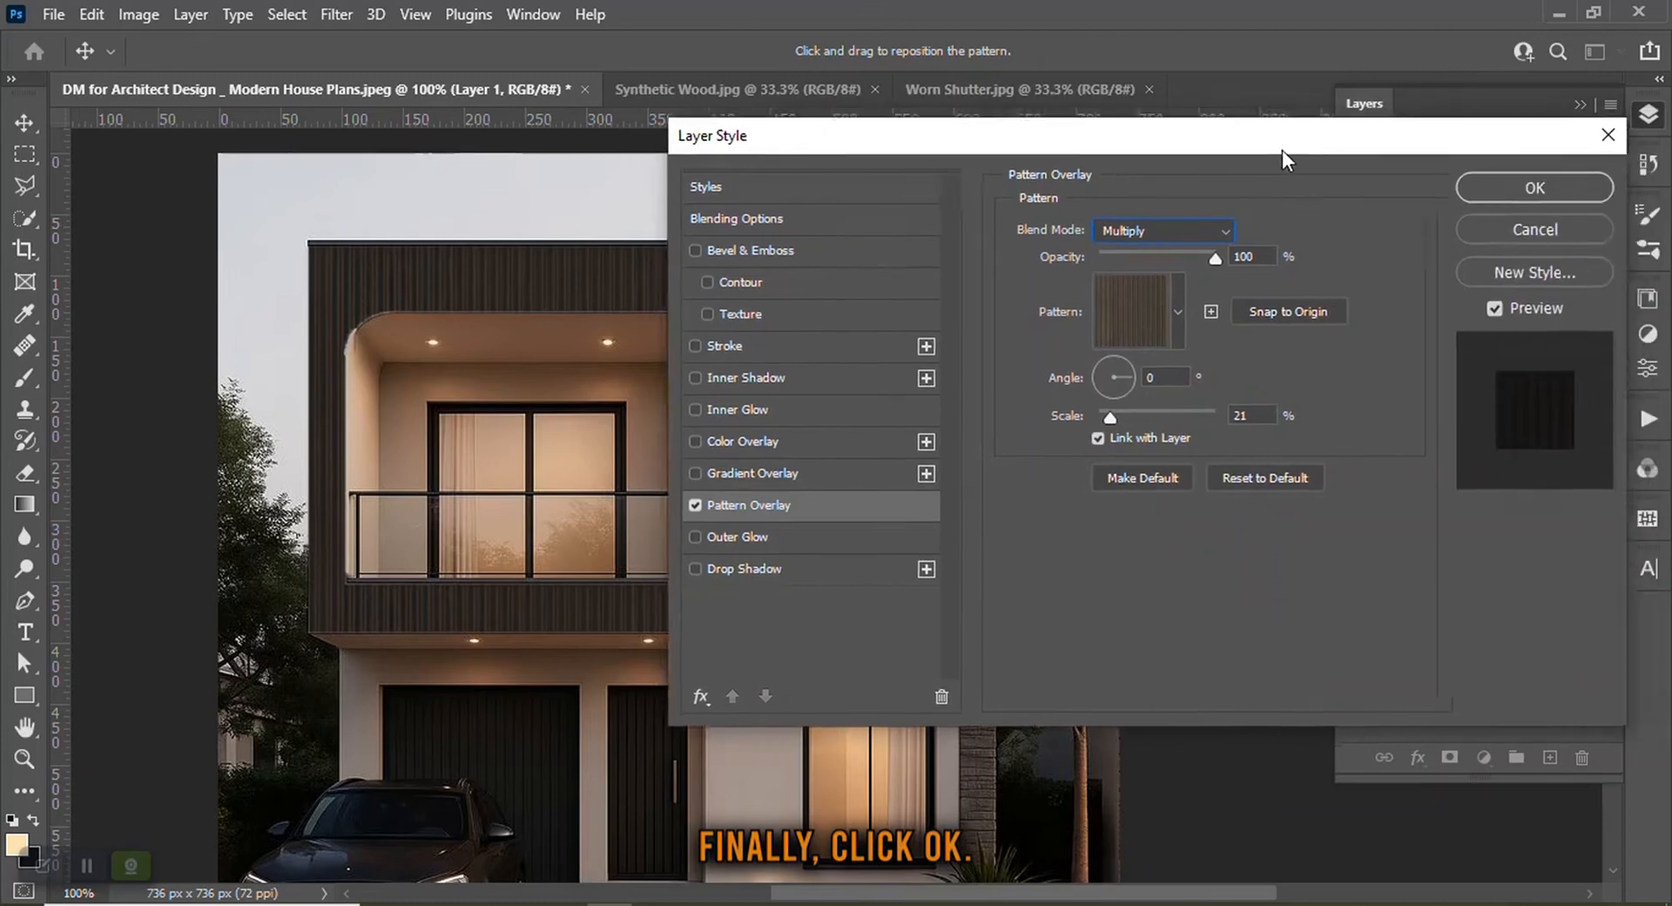
pyautogui.click(1498, 188)
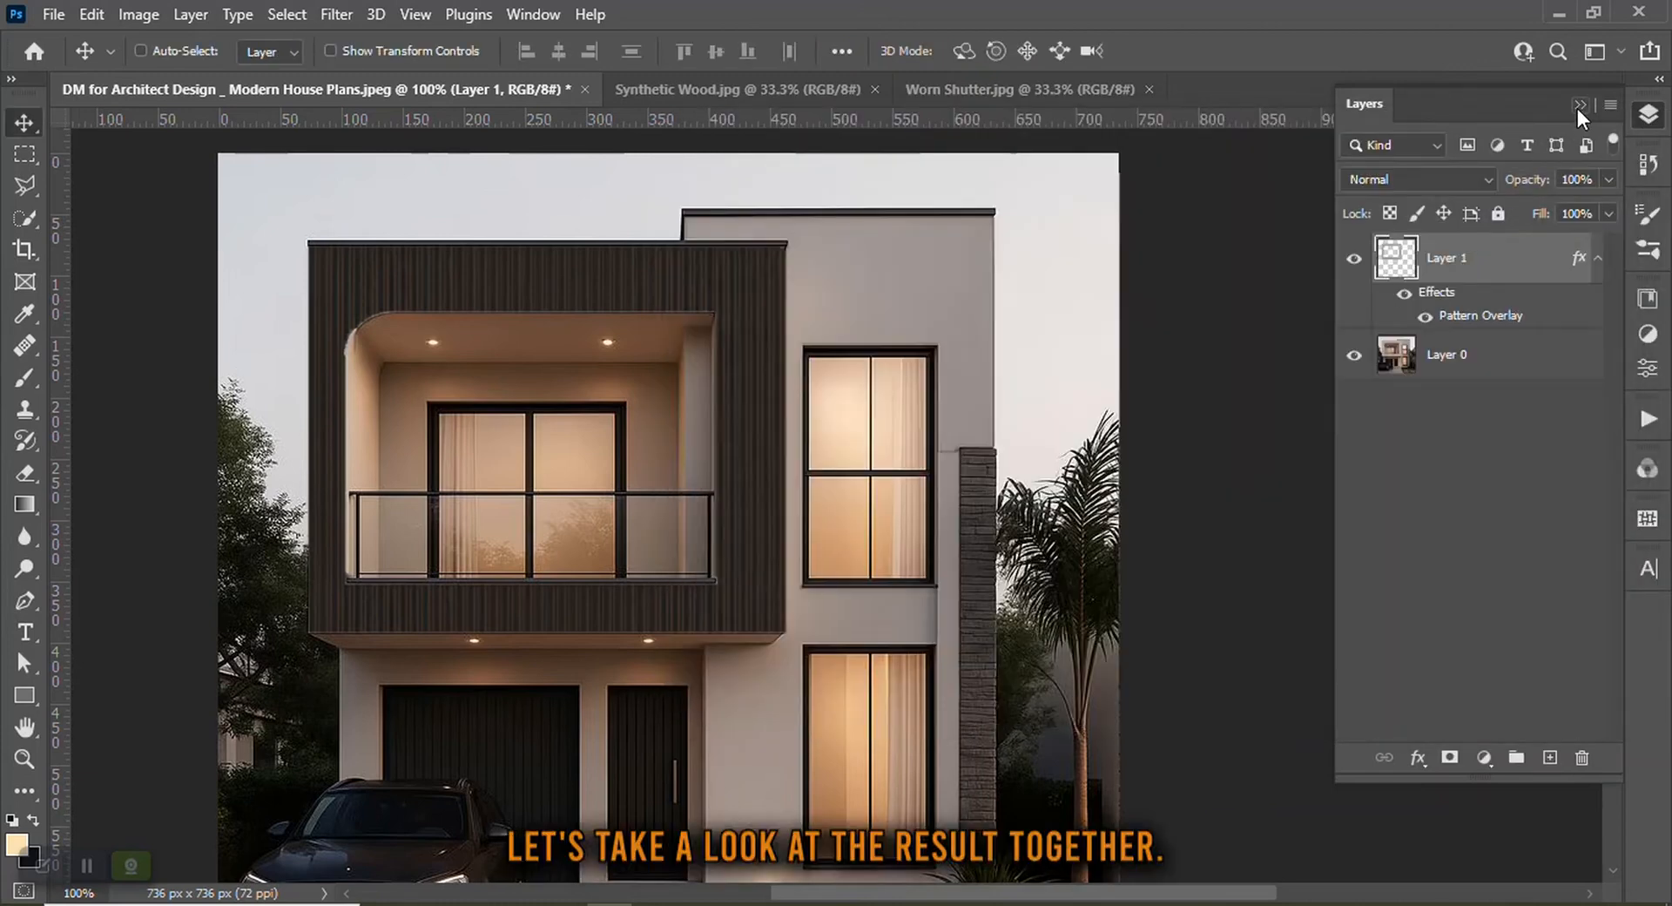
# Select the base image layer and set the Quick Selection tool to add mode with a 5 px brush
pyautogui.click(1504, 368)
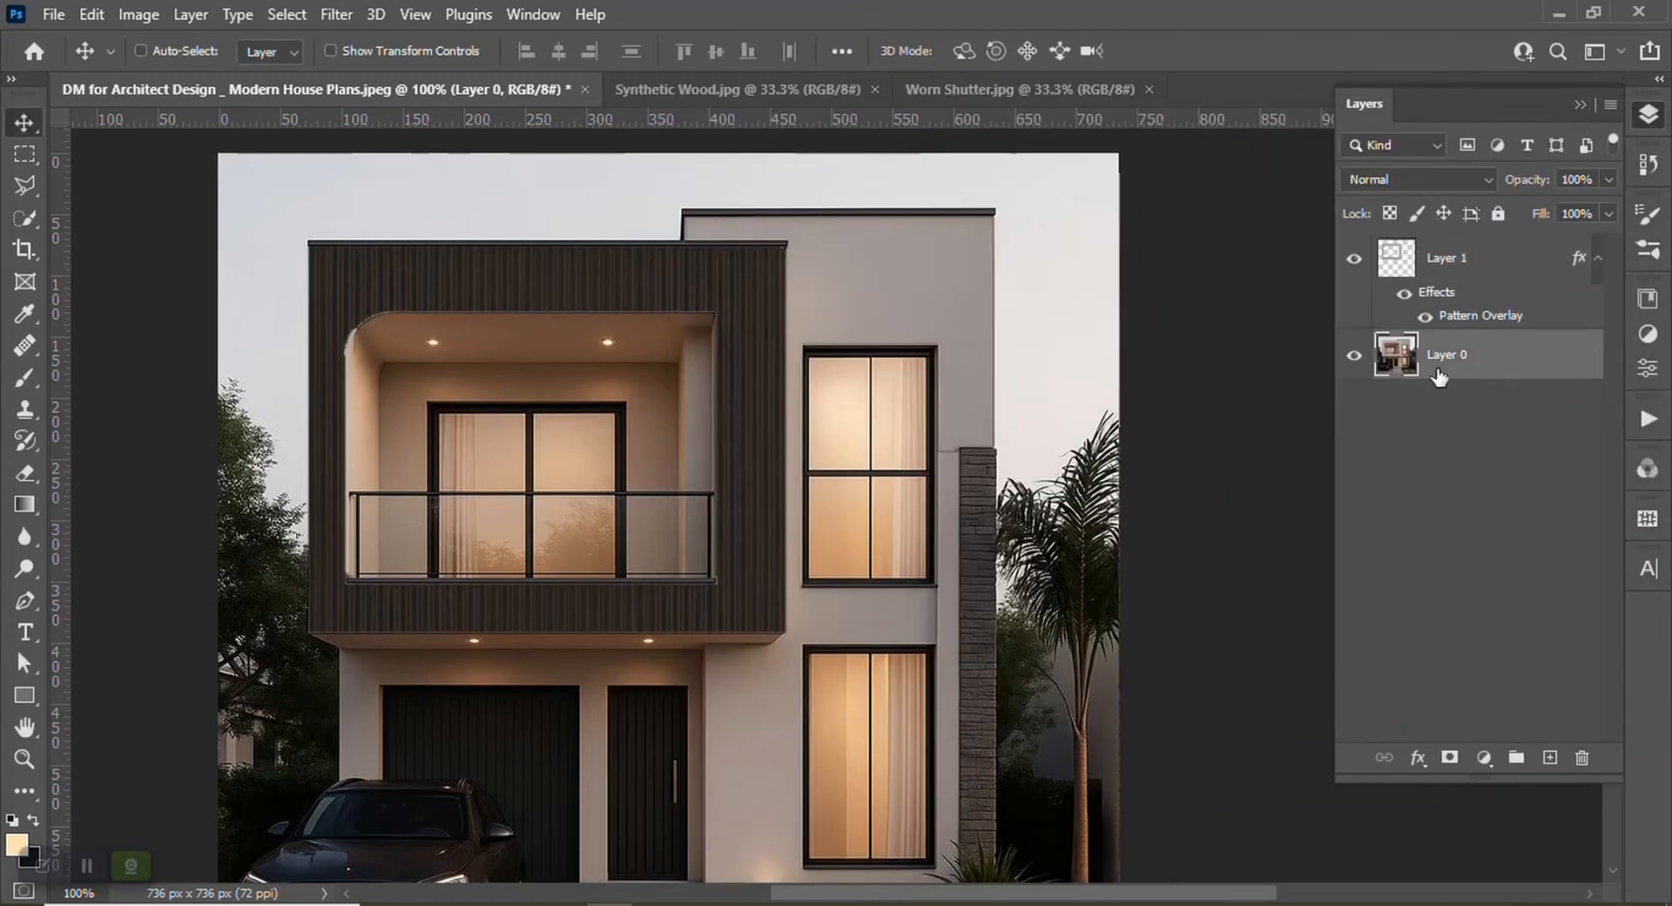
pyautogui.scroll(-1, 746, 477)
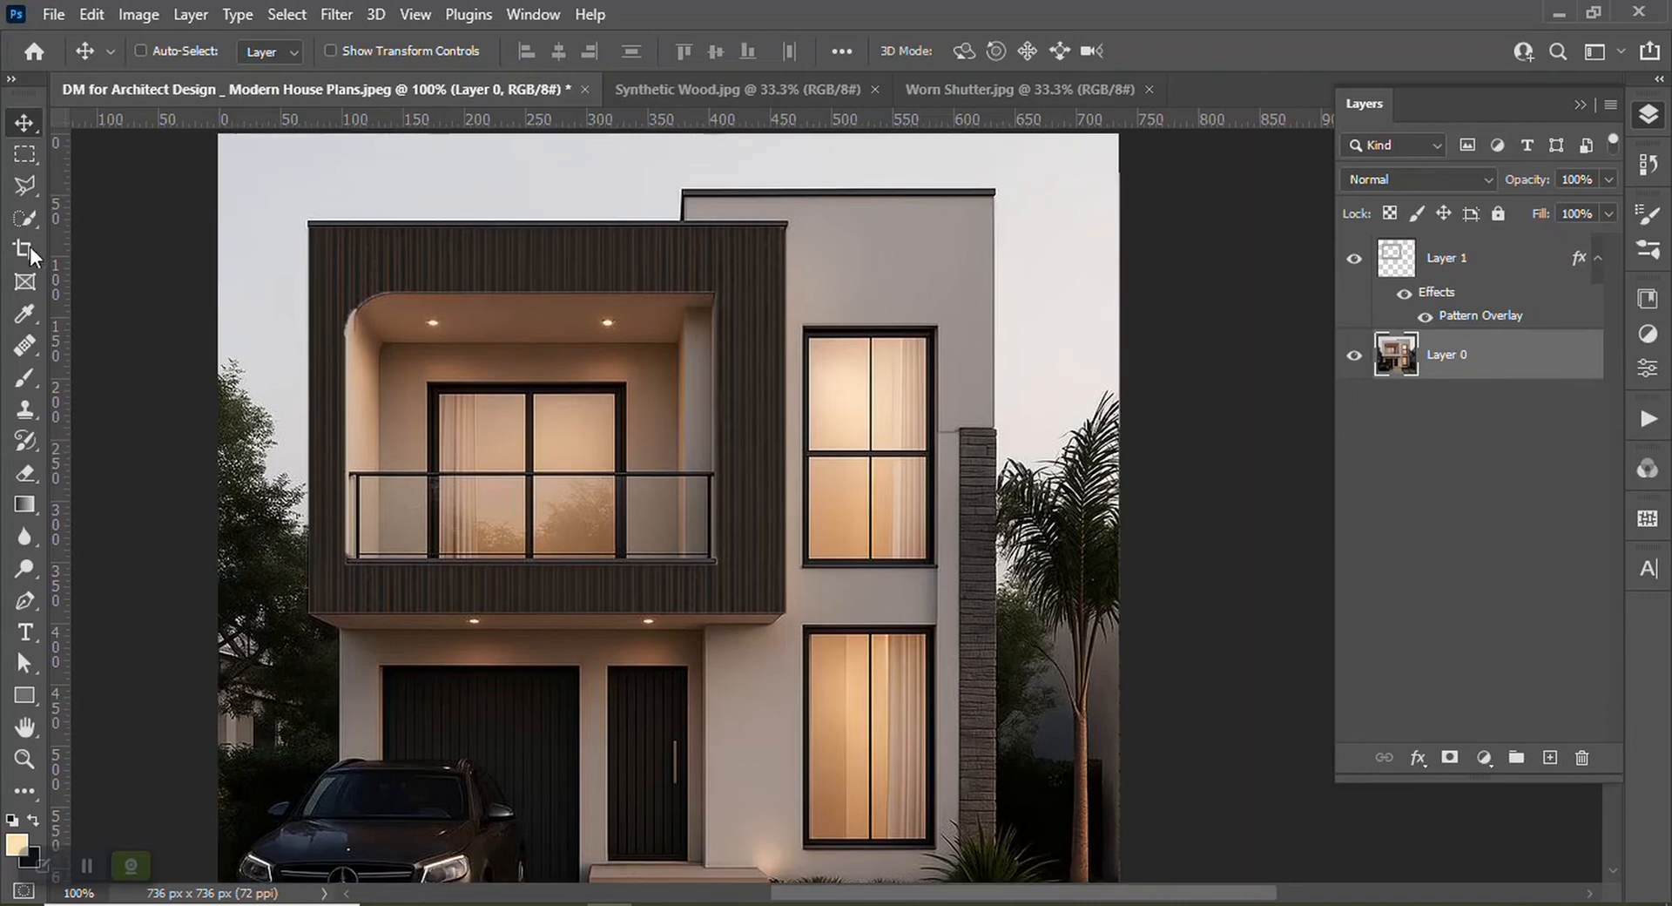
pyautogui.click(19, 219)
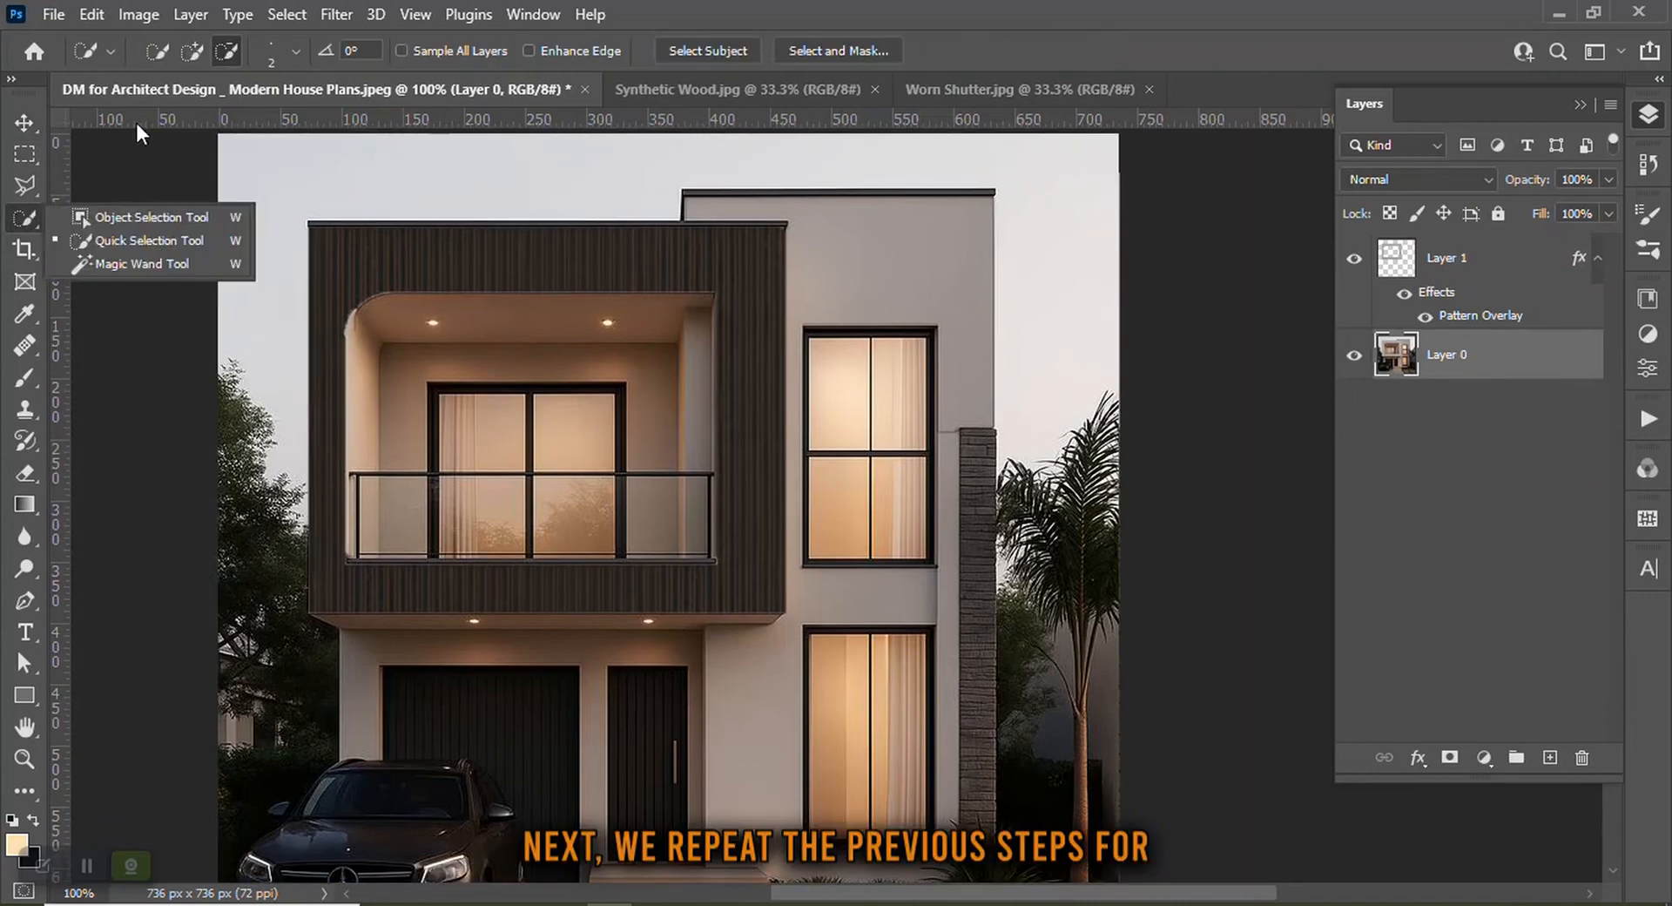
pyautogui.click(202, 54)
pyautogui.click(302, 51)
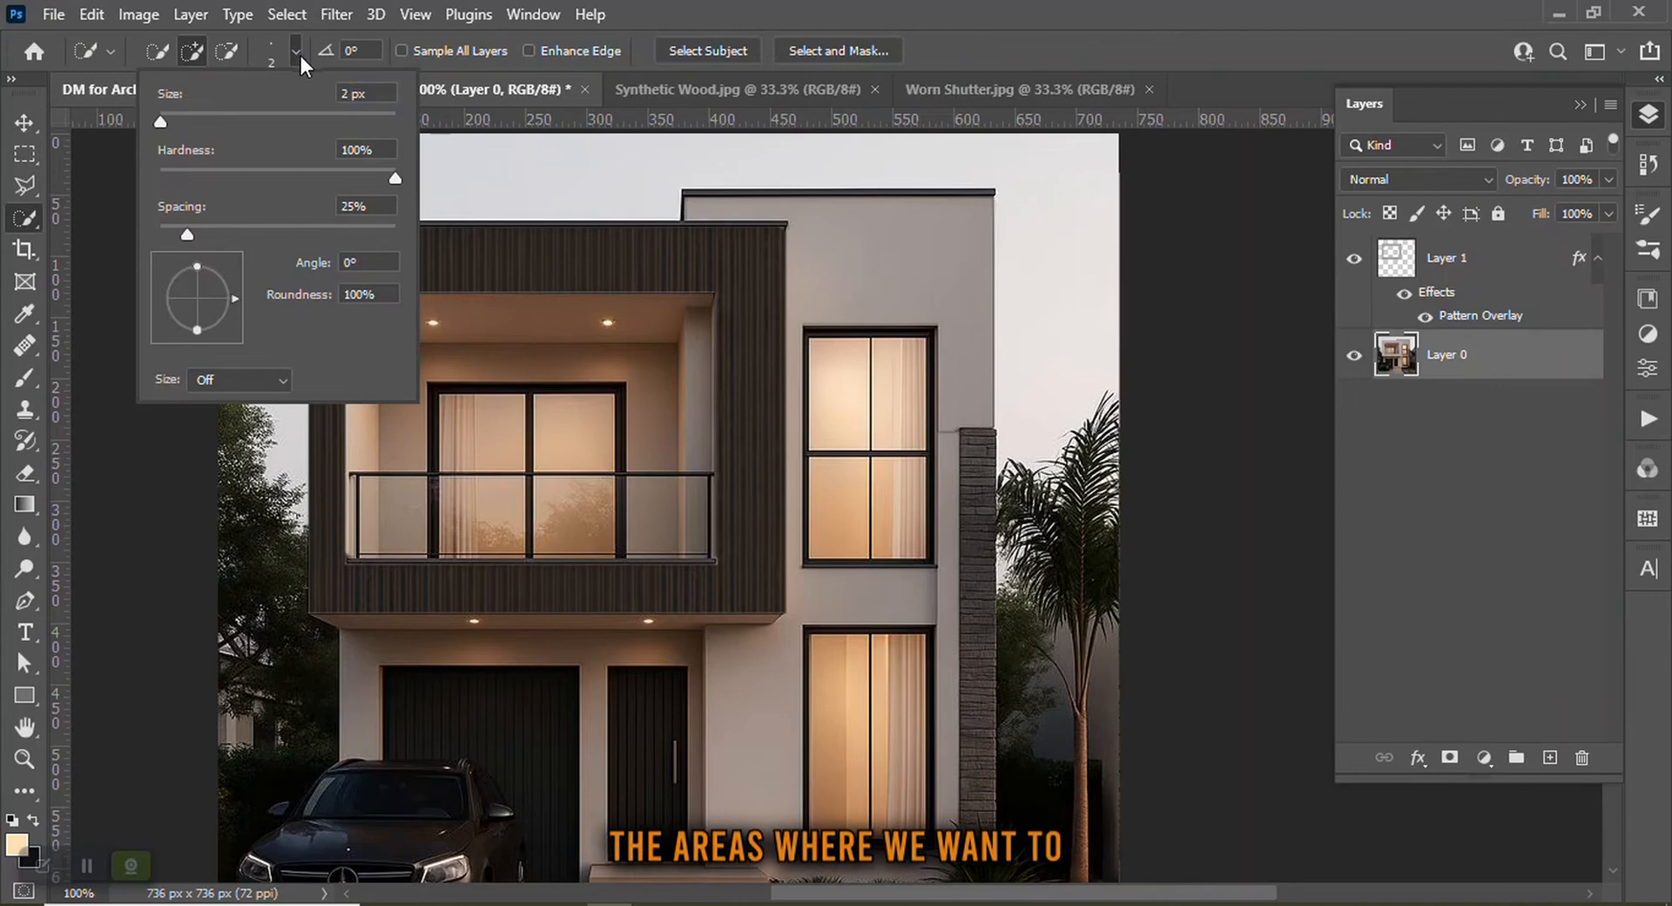
pyautogui.click(351, 92)
pyautogui.write('5')
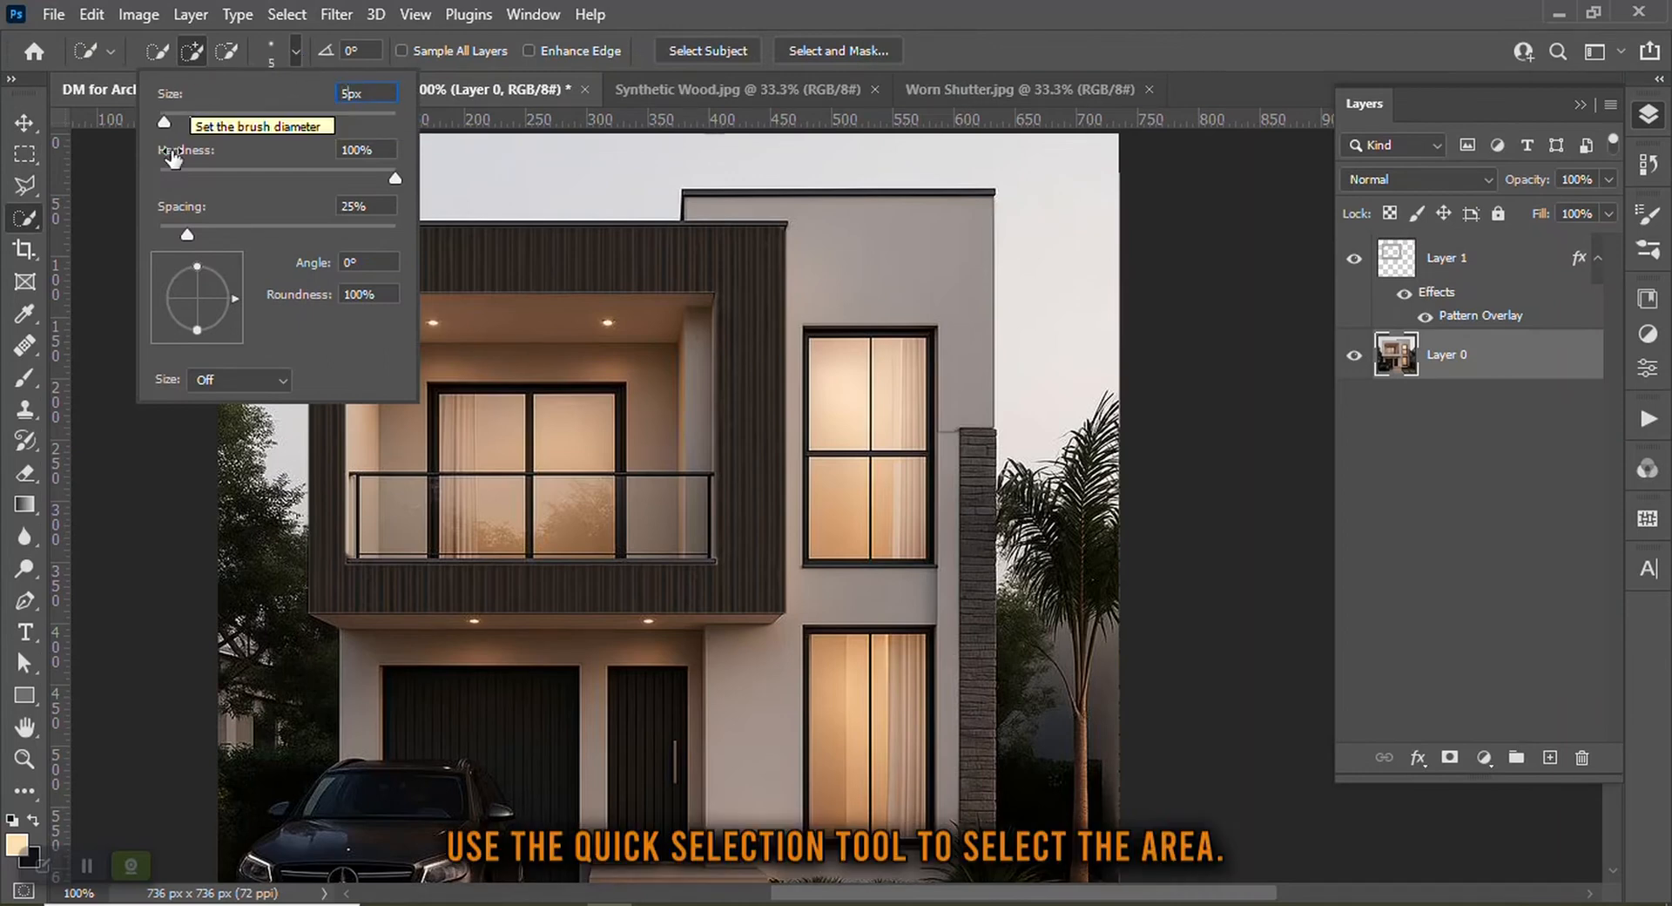
pyautogui.click(130, 225)
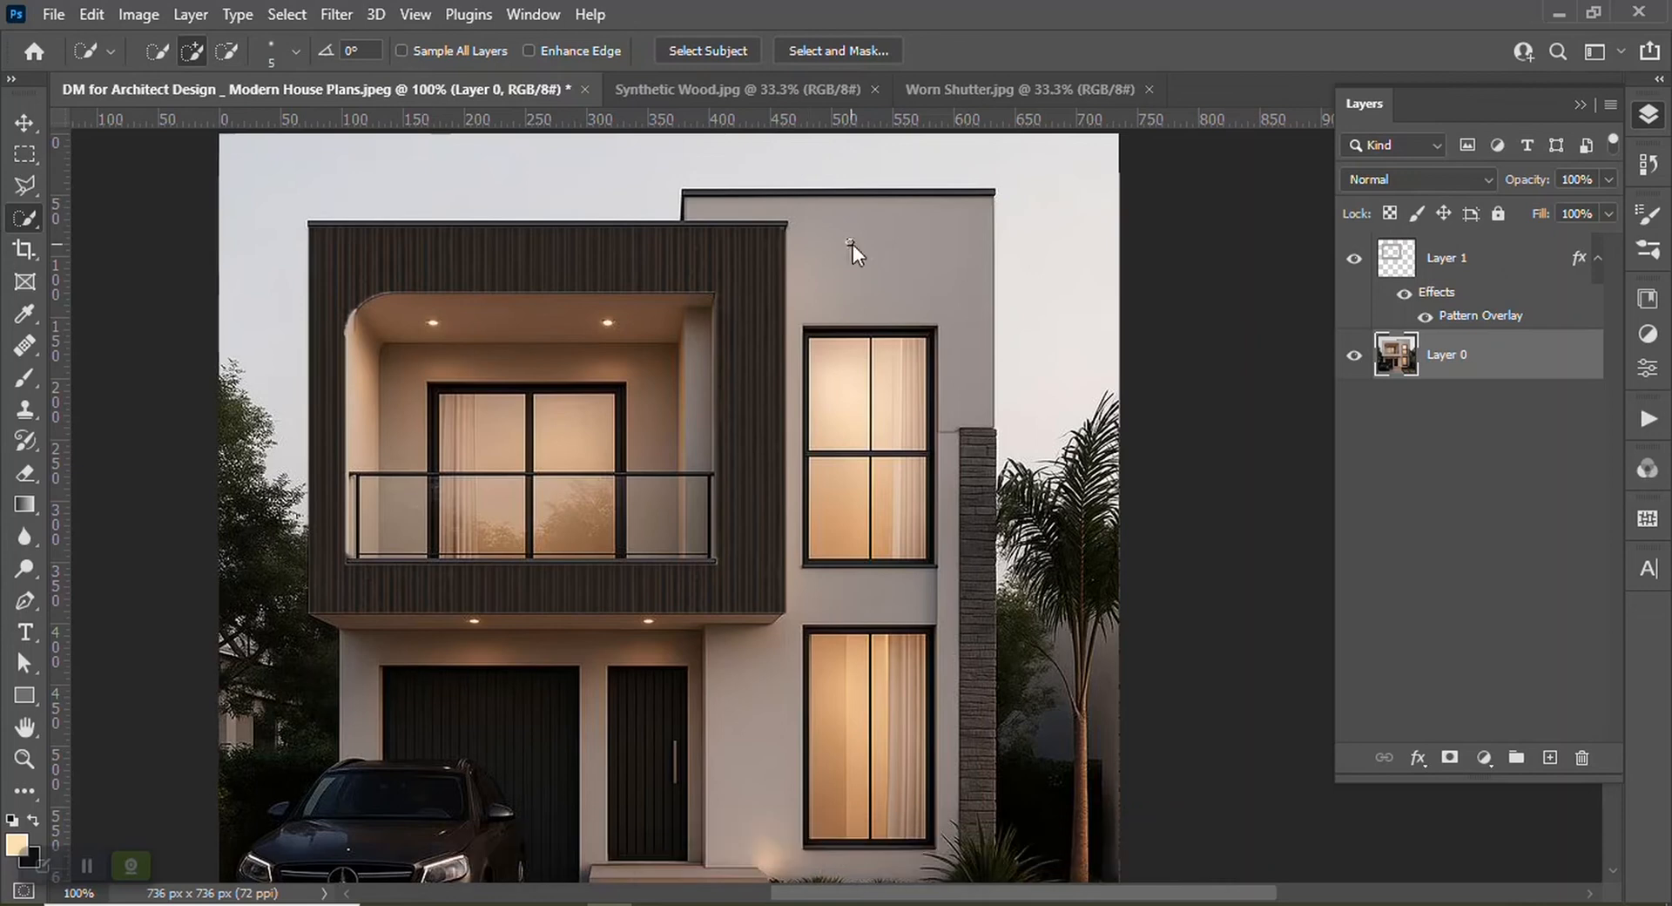
# Select the light plastered facade walls of the right-hand block with the Quick Selection tool
pyautogui.moveTo(852, 248); pyautogui.dragTo(974, 380)
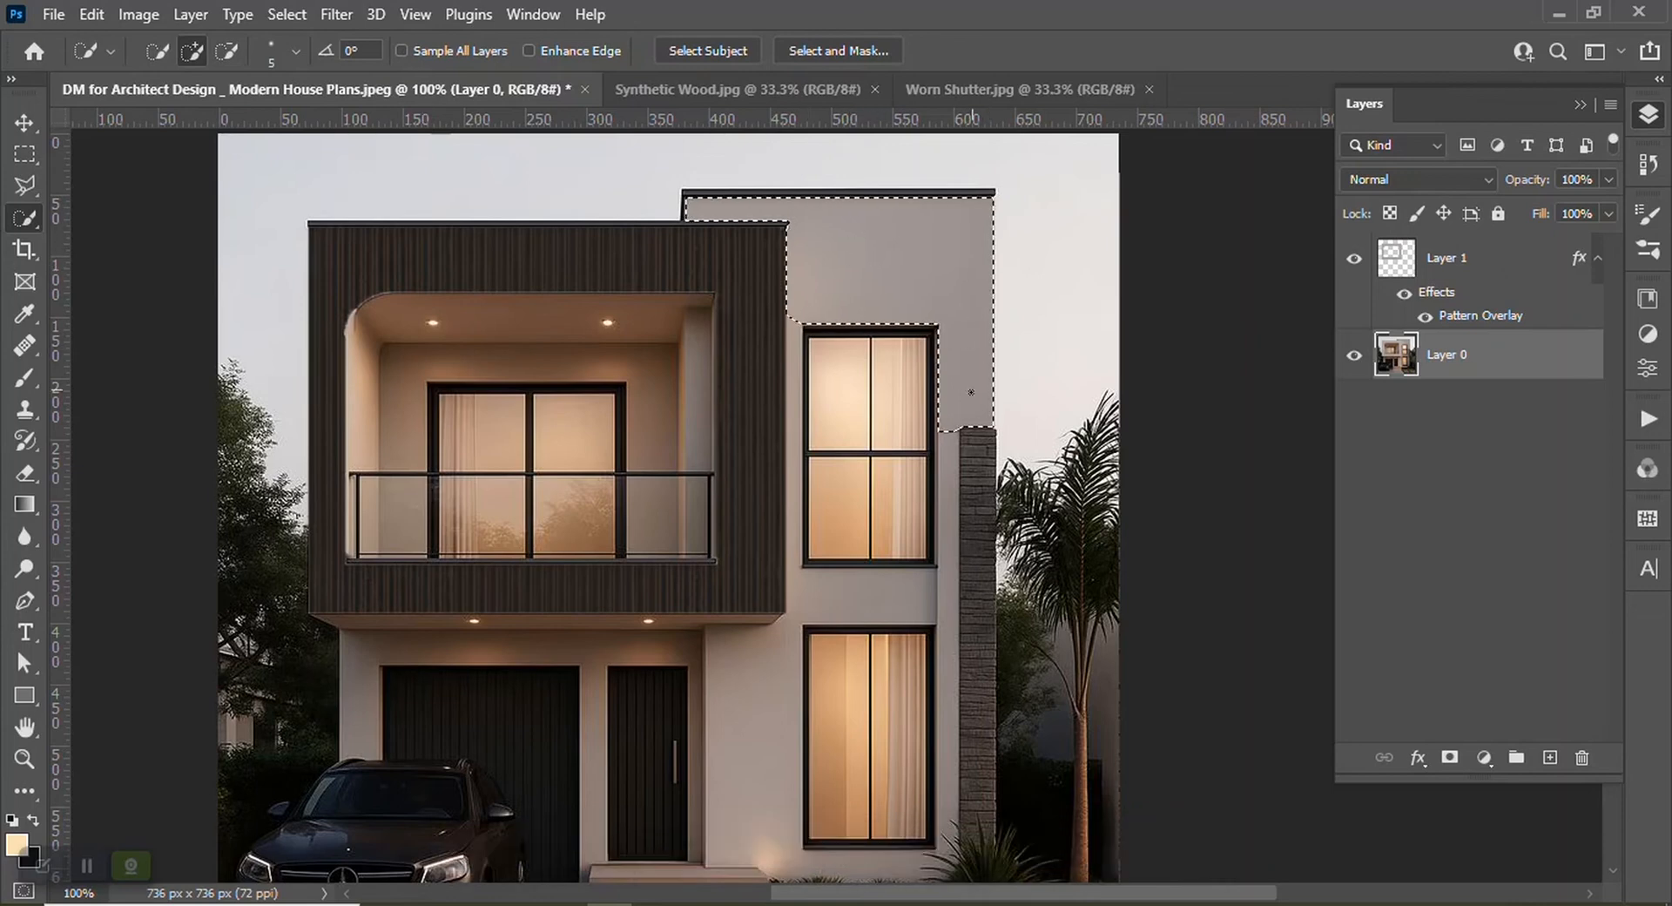
pyautogui.moveTo(953, 443)
pyautogui.mouseDown()
pyautogui.moveTo(945, 619)
pyautogui.moveTo(922, 599)
pyautogui.moveTo(833, 601)
pyautogui.mouseUp()
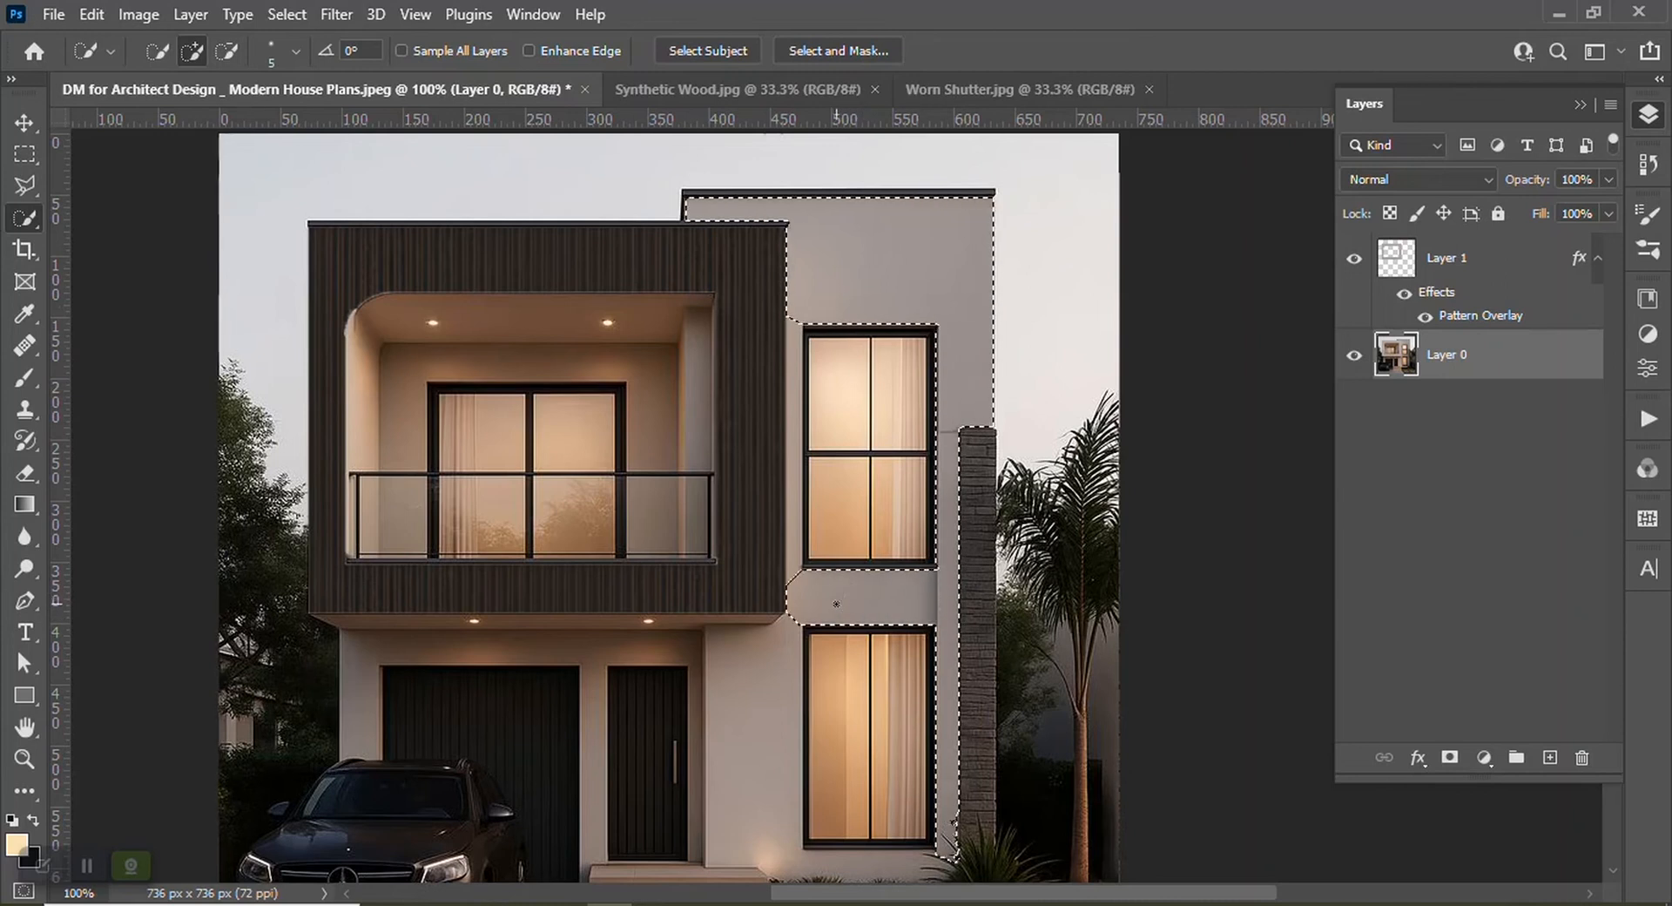
pyautogui.moveTo(784, 652); pyautogui.dragTo(786, 696)
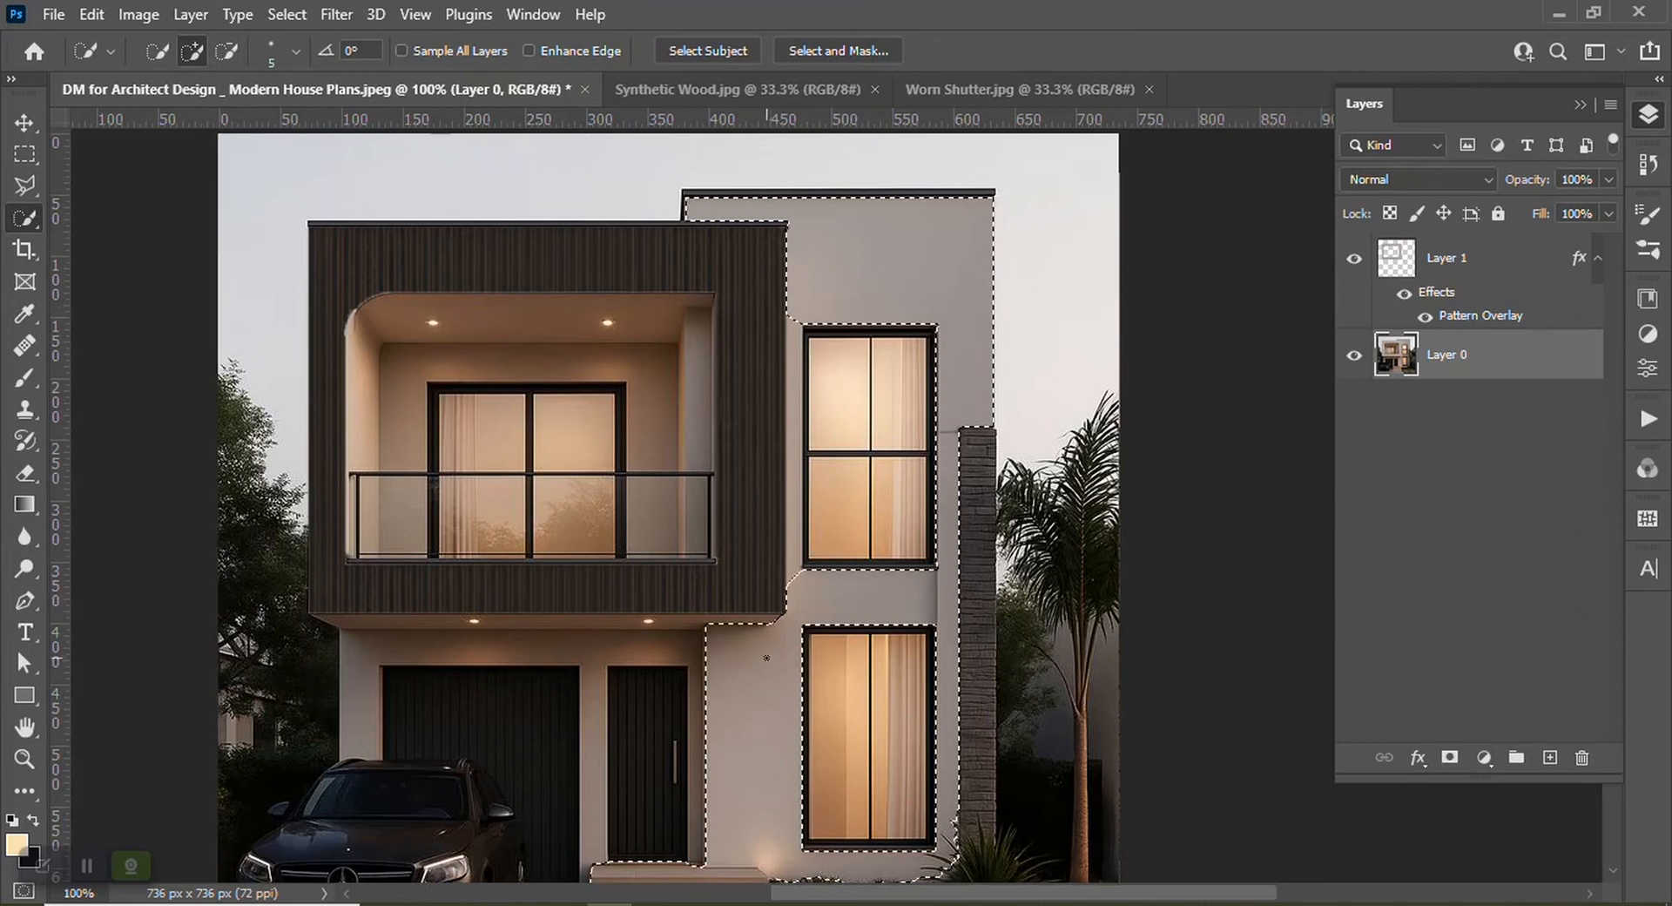
pyautogui.scroll(1, 781, 624)
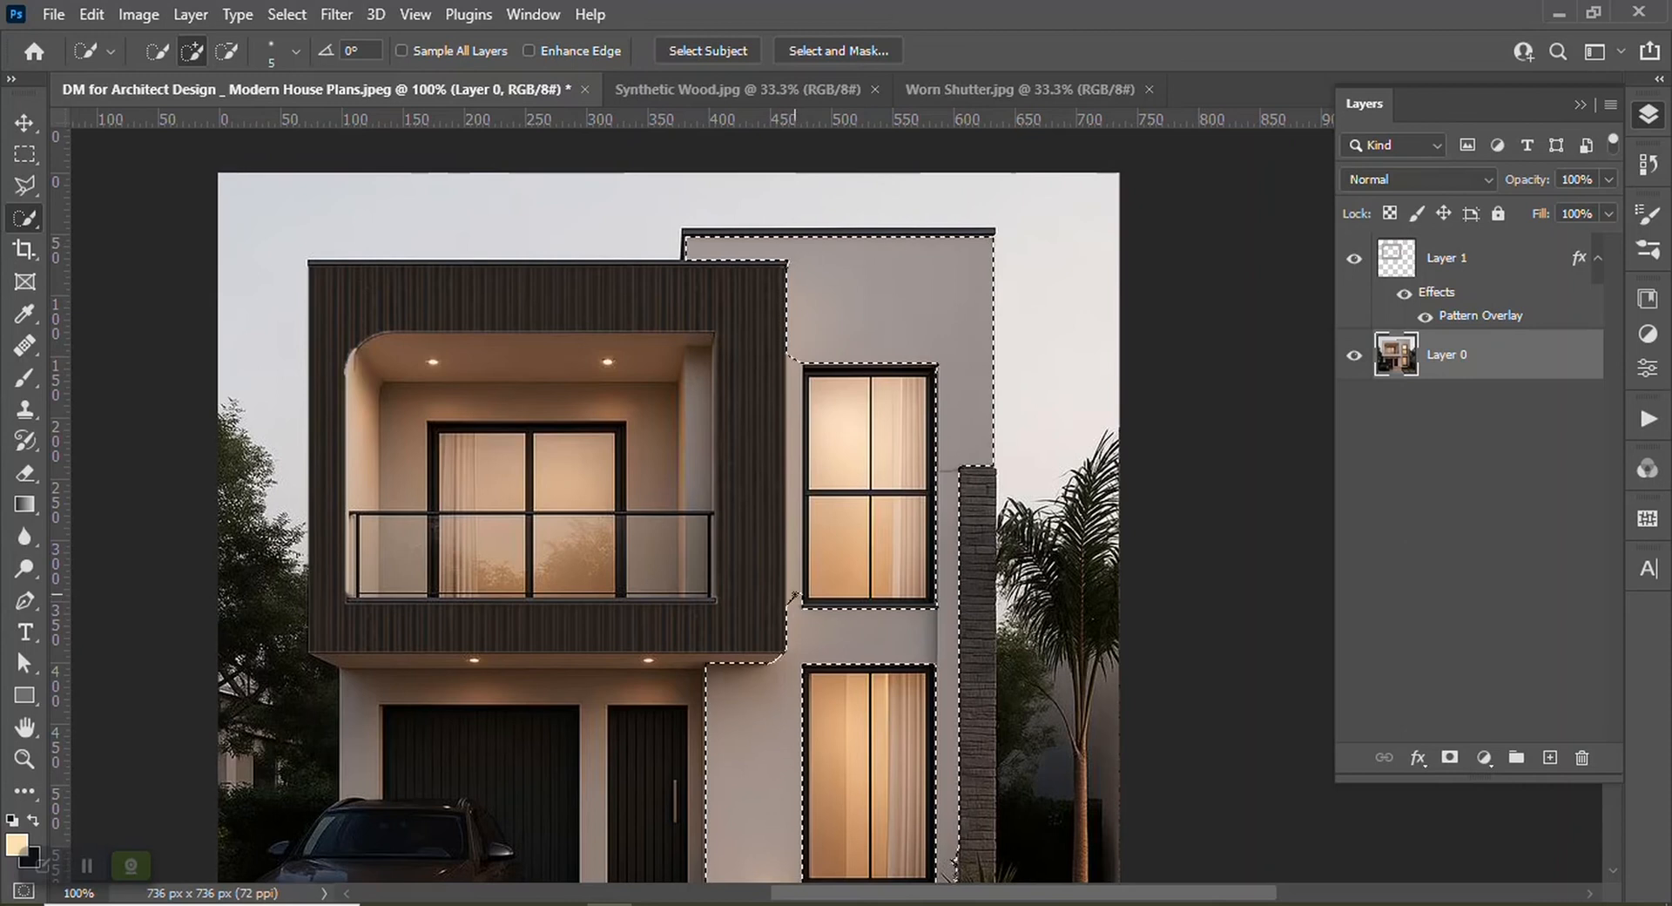
pyautogui.moveTo(796, 567); pyautogui.dragTo(799, 453)
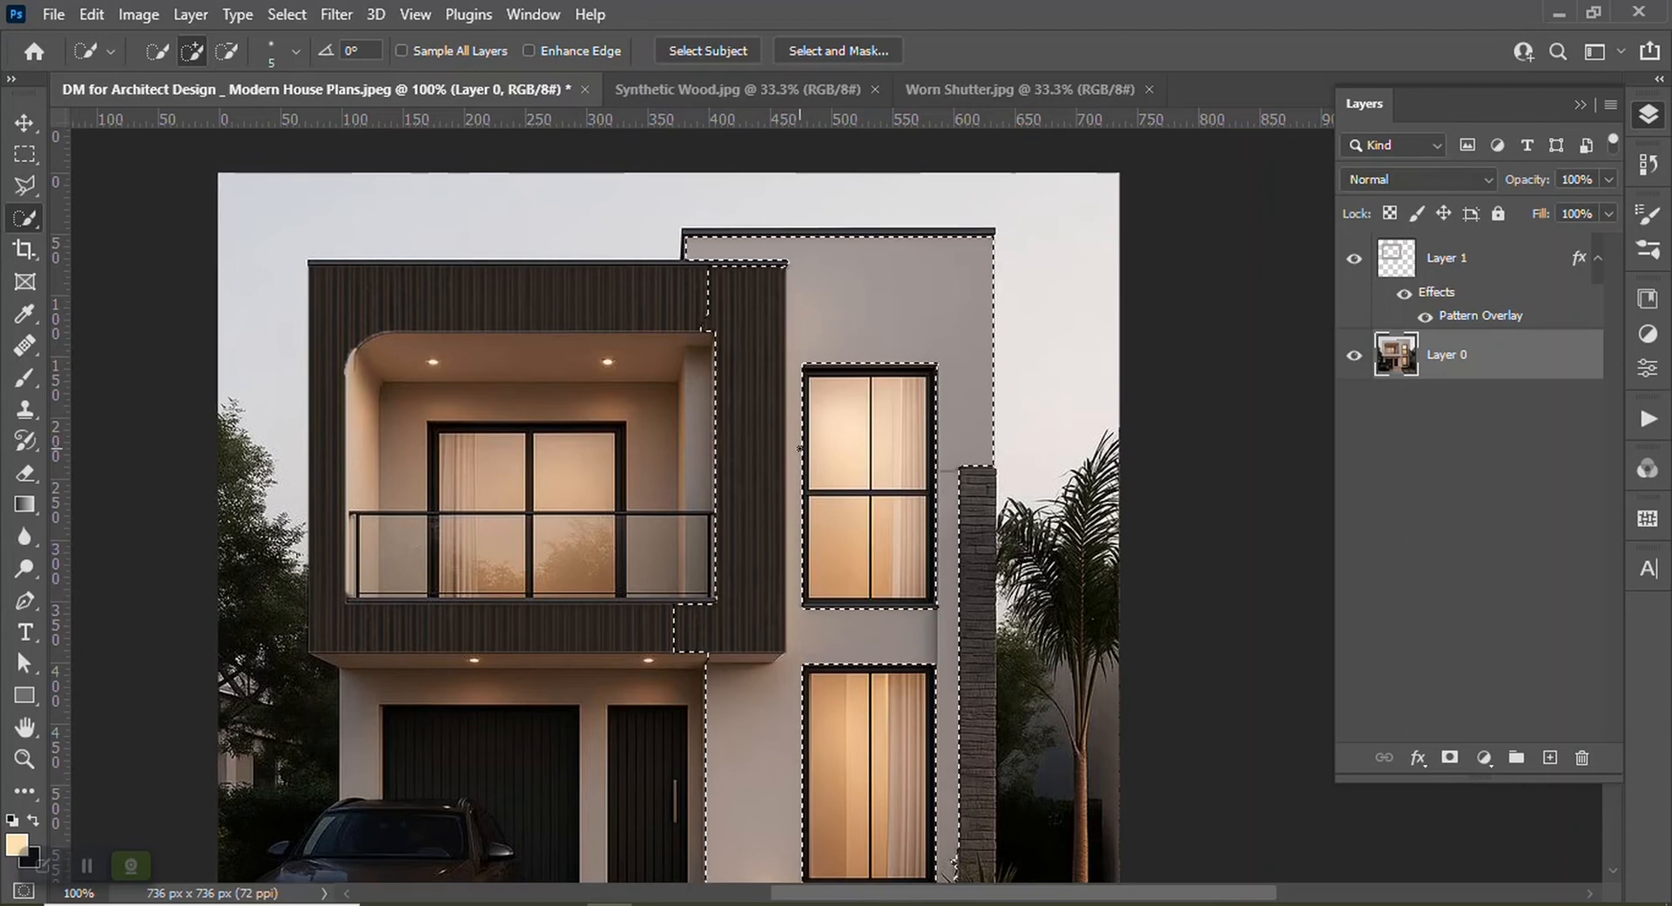
pyautogui.hotkey('ctrl', 'z')
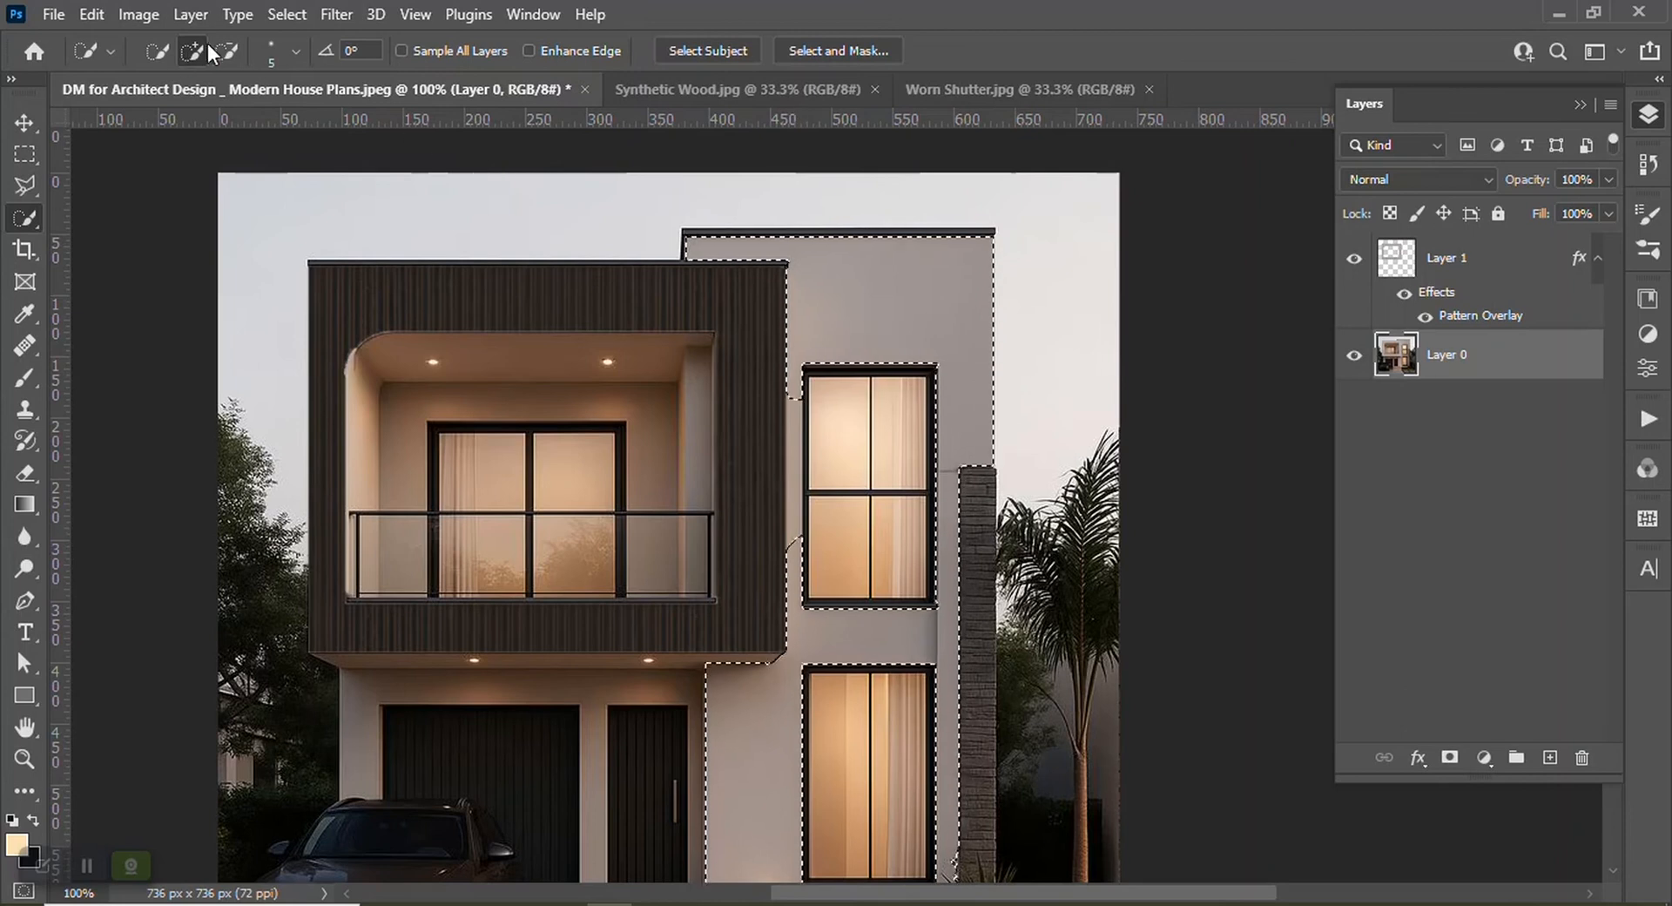
# Reduce the brush size to 2 px and subtract the dark wooden block's edge from the selection
pyautogui.click(298, 54)
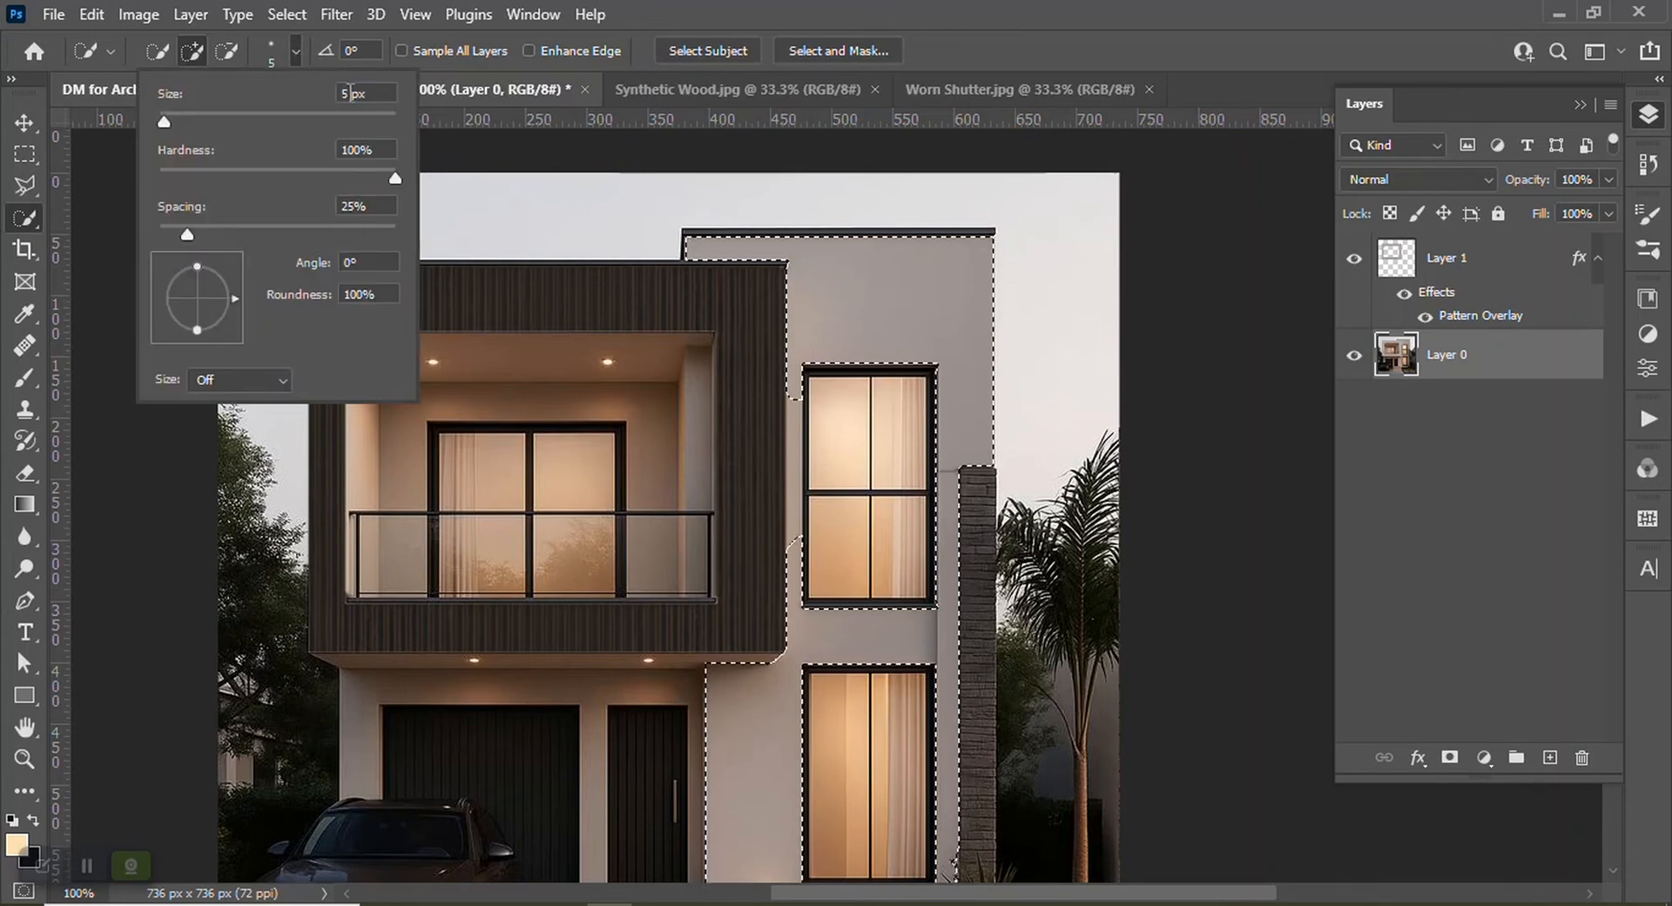
pyautogui.write('2')
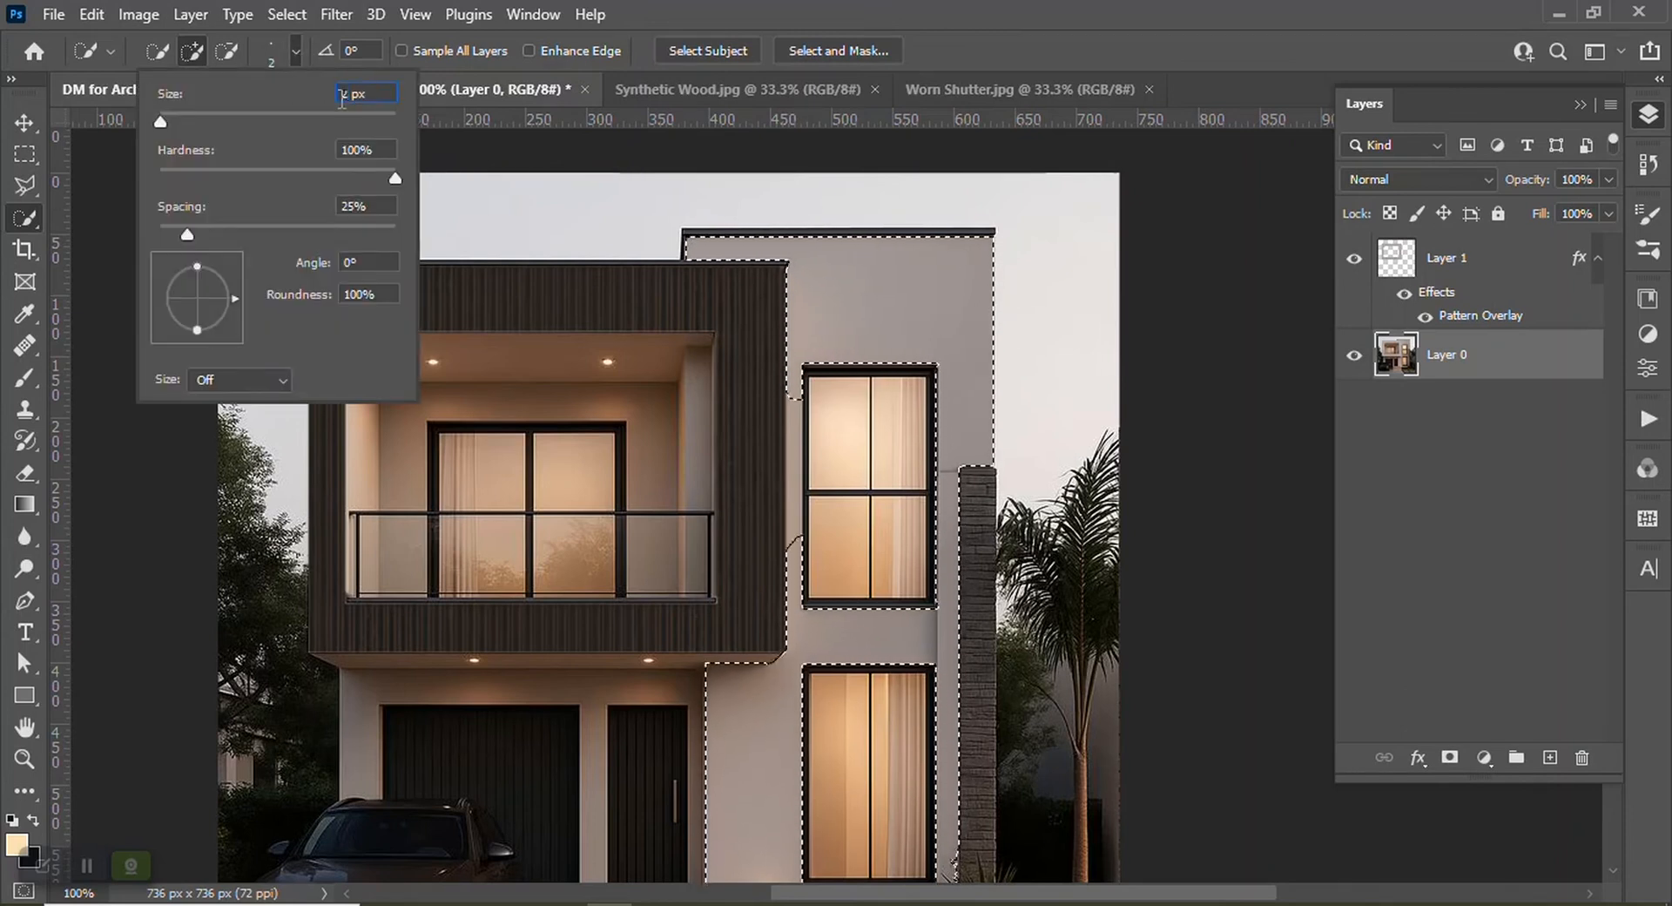
pyautogui.press('Return')
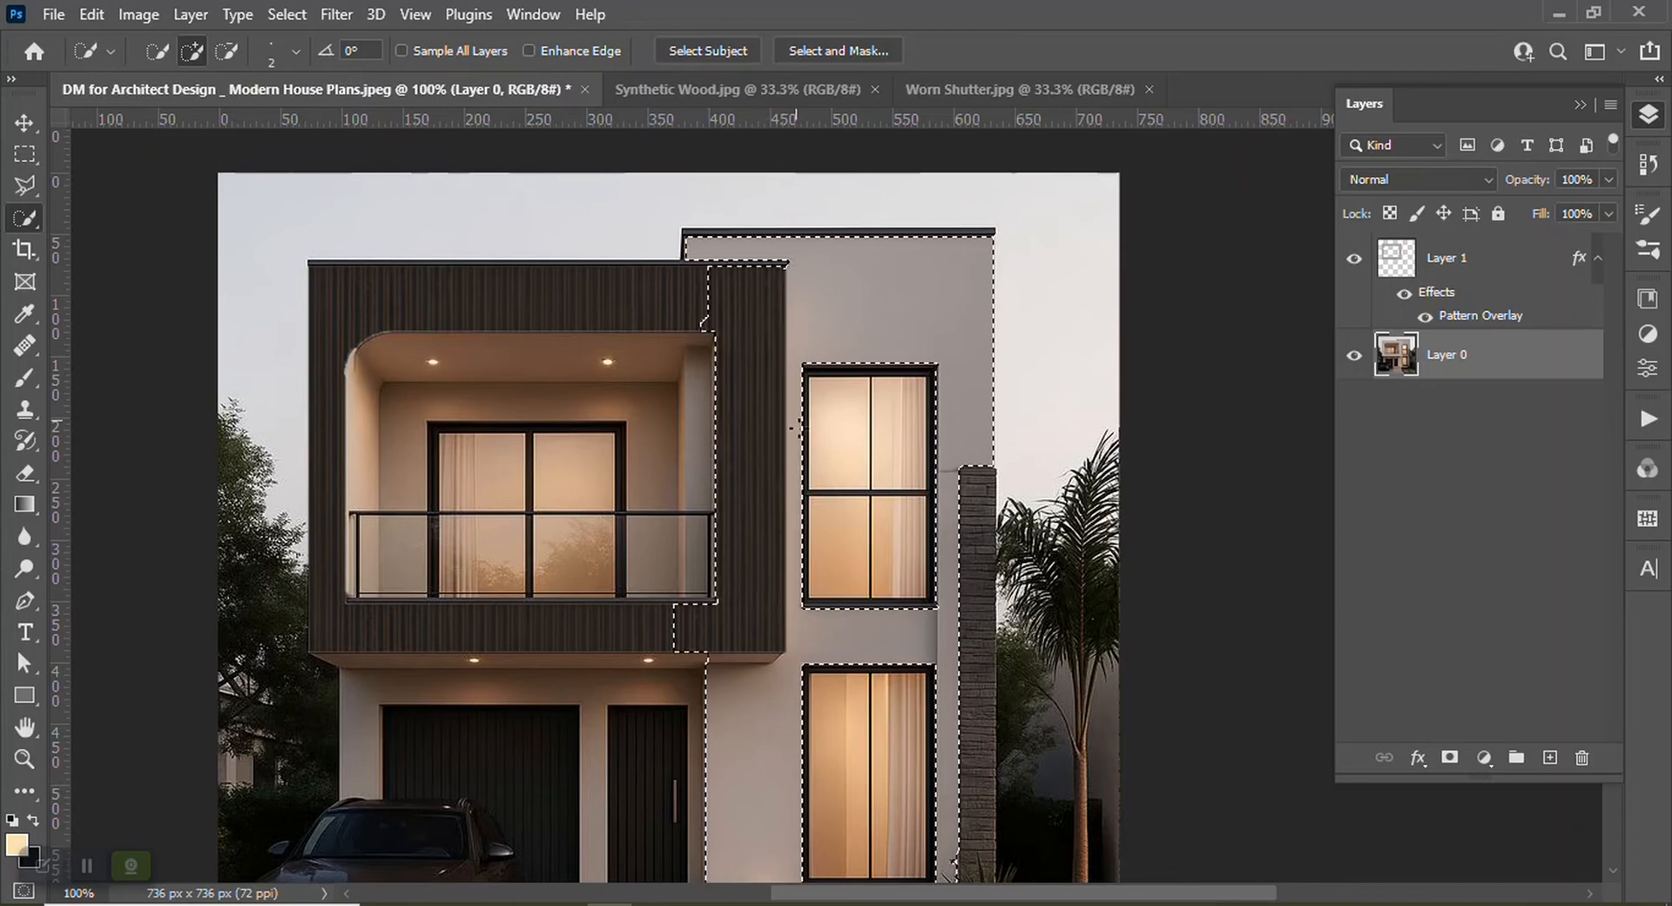
pyautogui.click(227, 51)
pyautogui.moveTo(750, 422); pyautogui.dragTo(754, 448)
pyautogui.moveTo(756, 578); pyautogui.dragTo(762, 279)
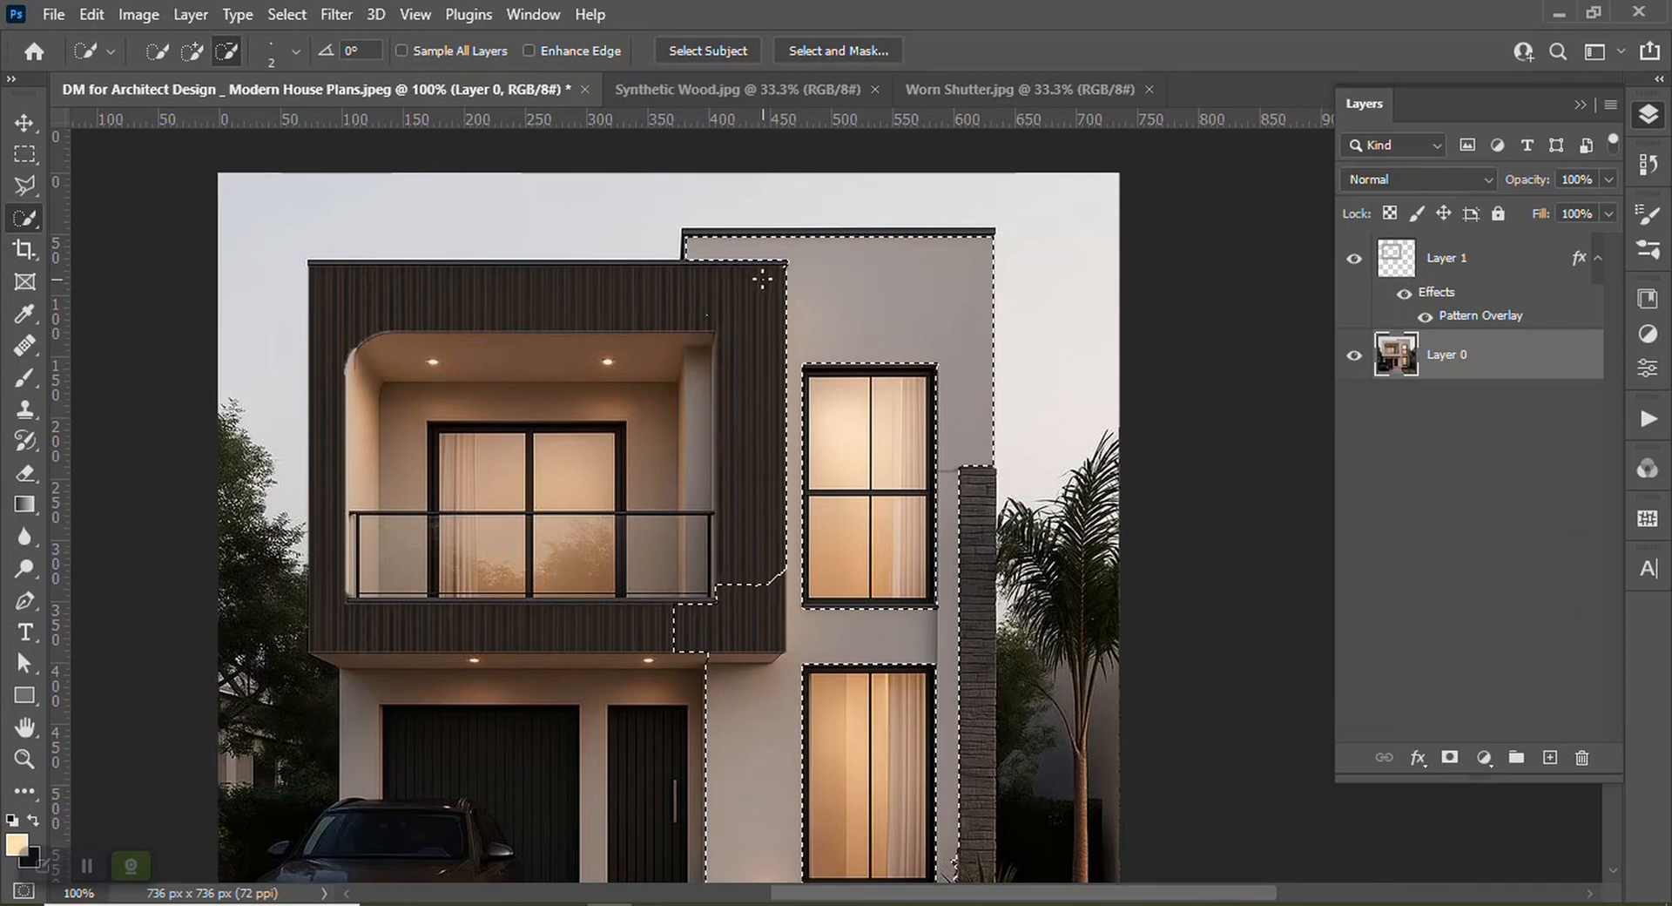
pyautogui.click(707, 314)
pyautogui.click(756, 593)
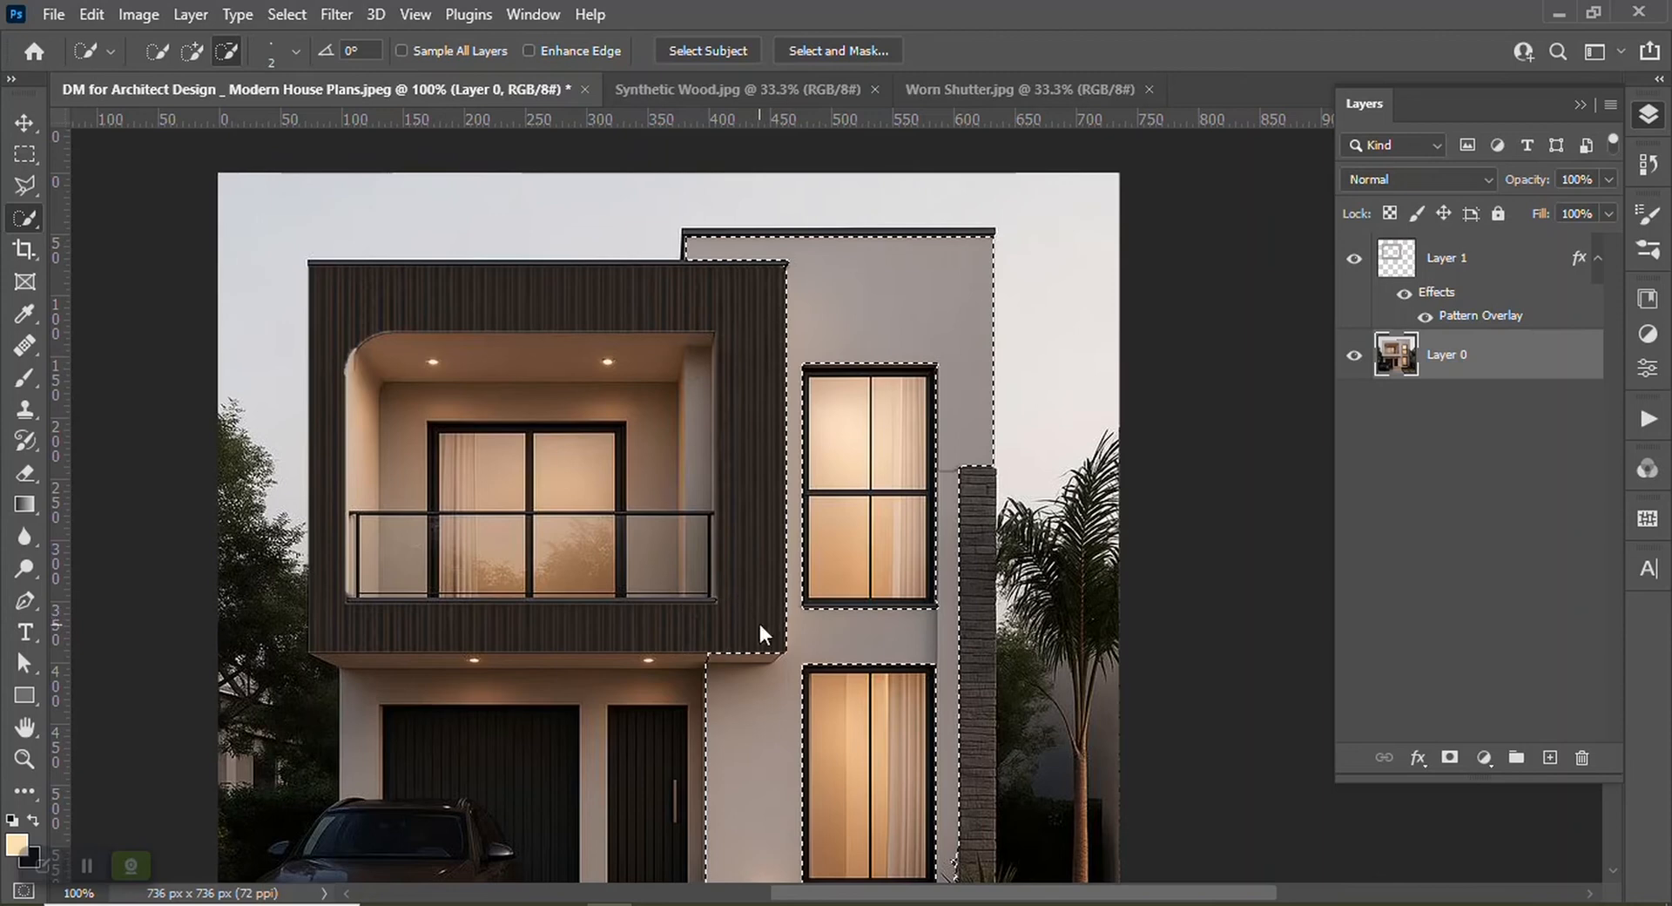
# Extend the selection over the ground-floor light walls around the garage and front doors, excluding the doors and overhang
pyautogui.scroll(-5, 774, 487)
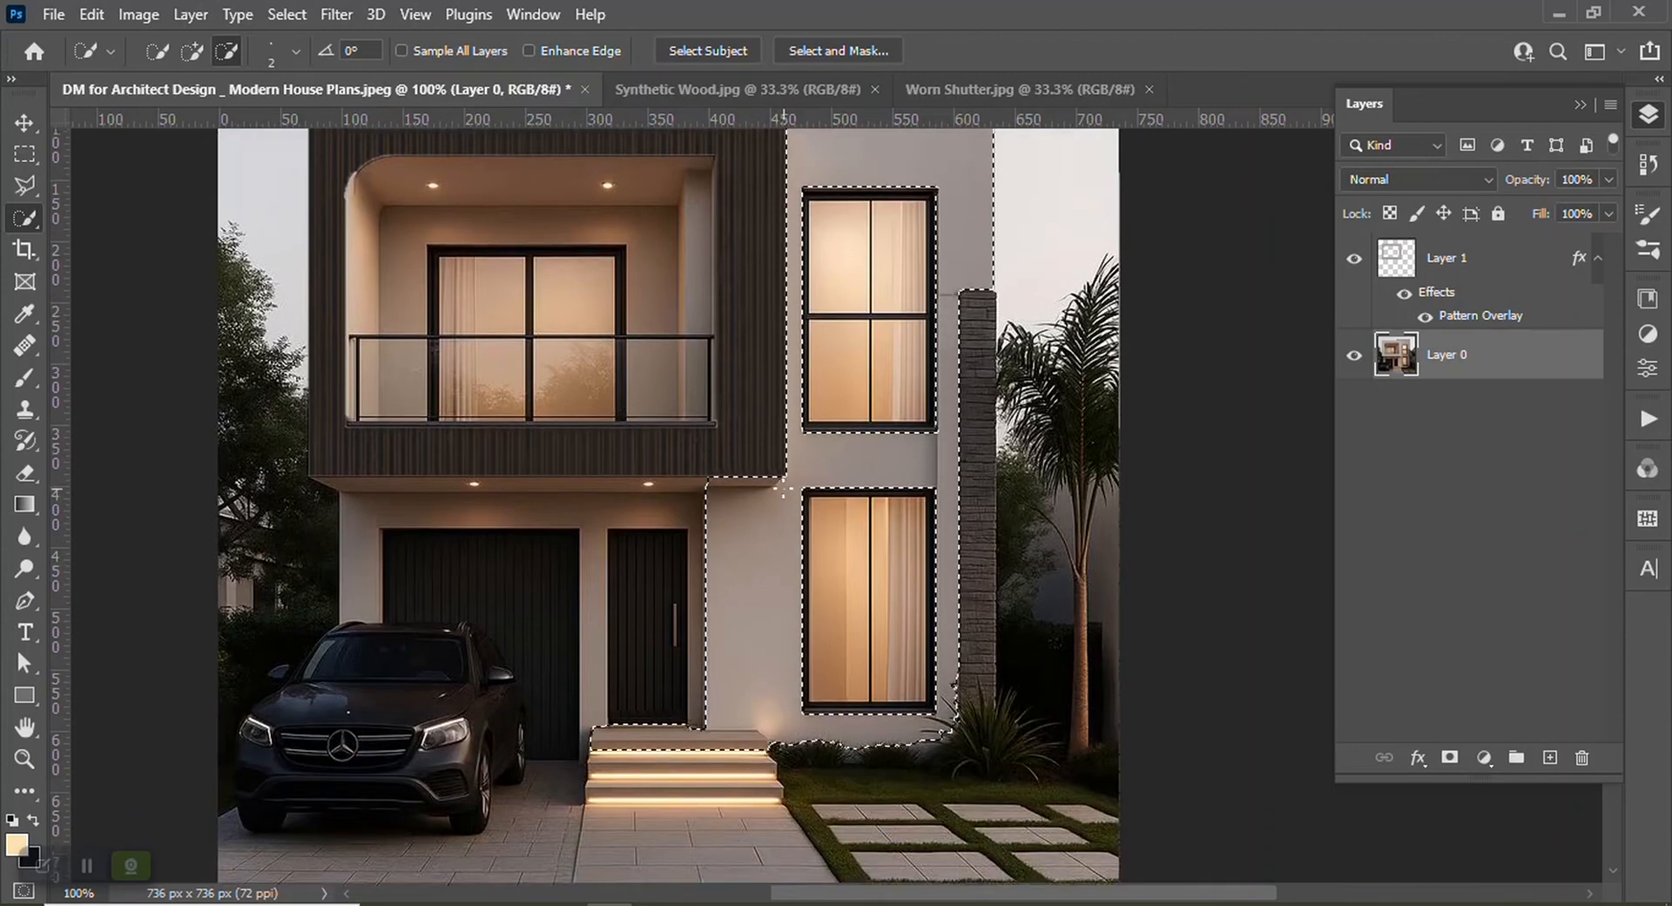
pyautogui.moveTo(744, 705); pyautogui.dragTo(702, 705)
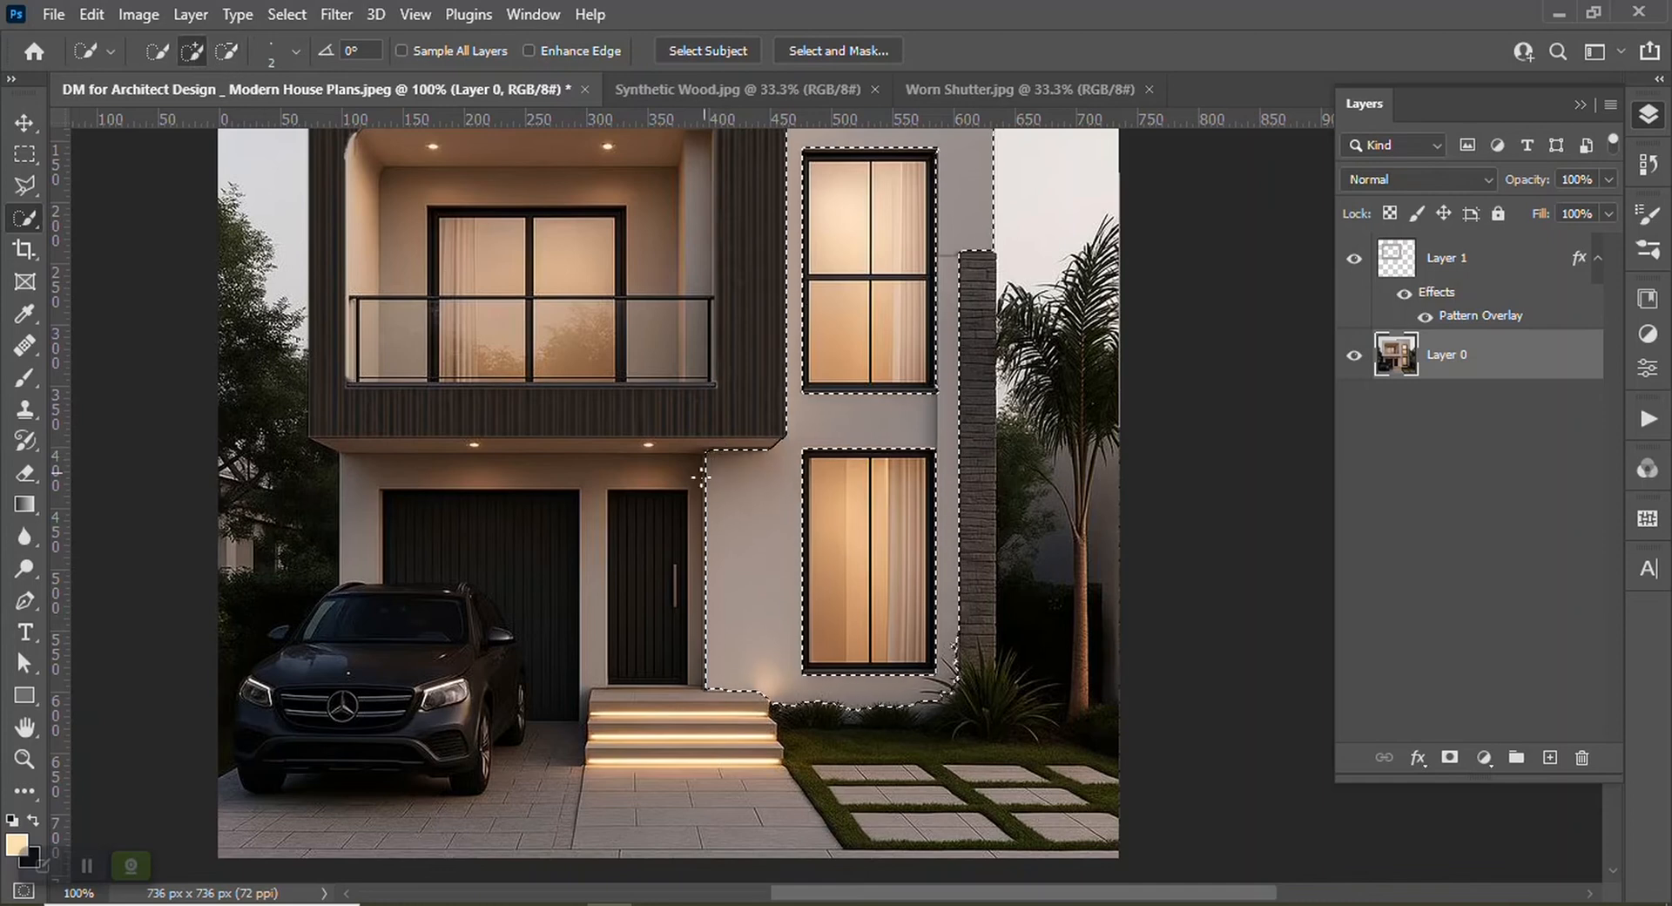
pyautogui.moveTo(646, 474); pyautogui.dragTo(572, 467)
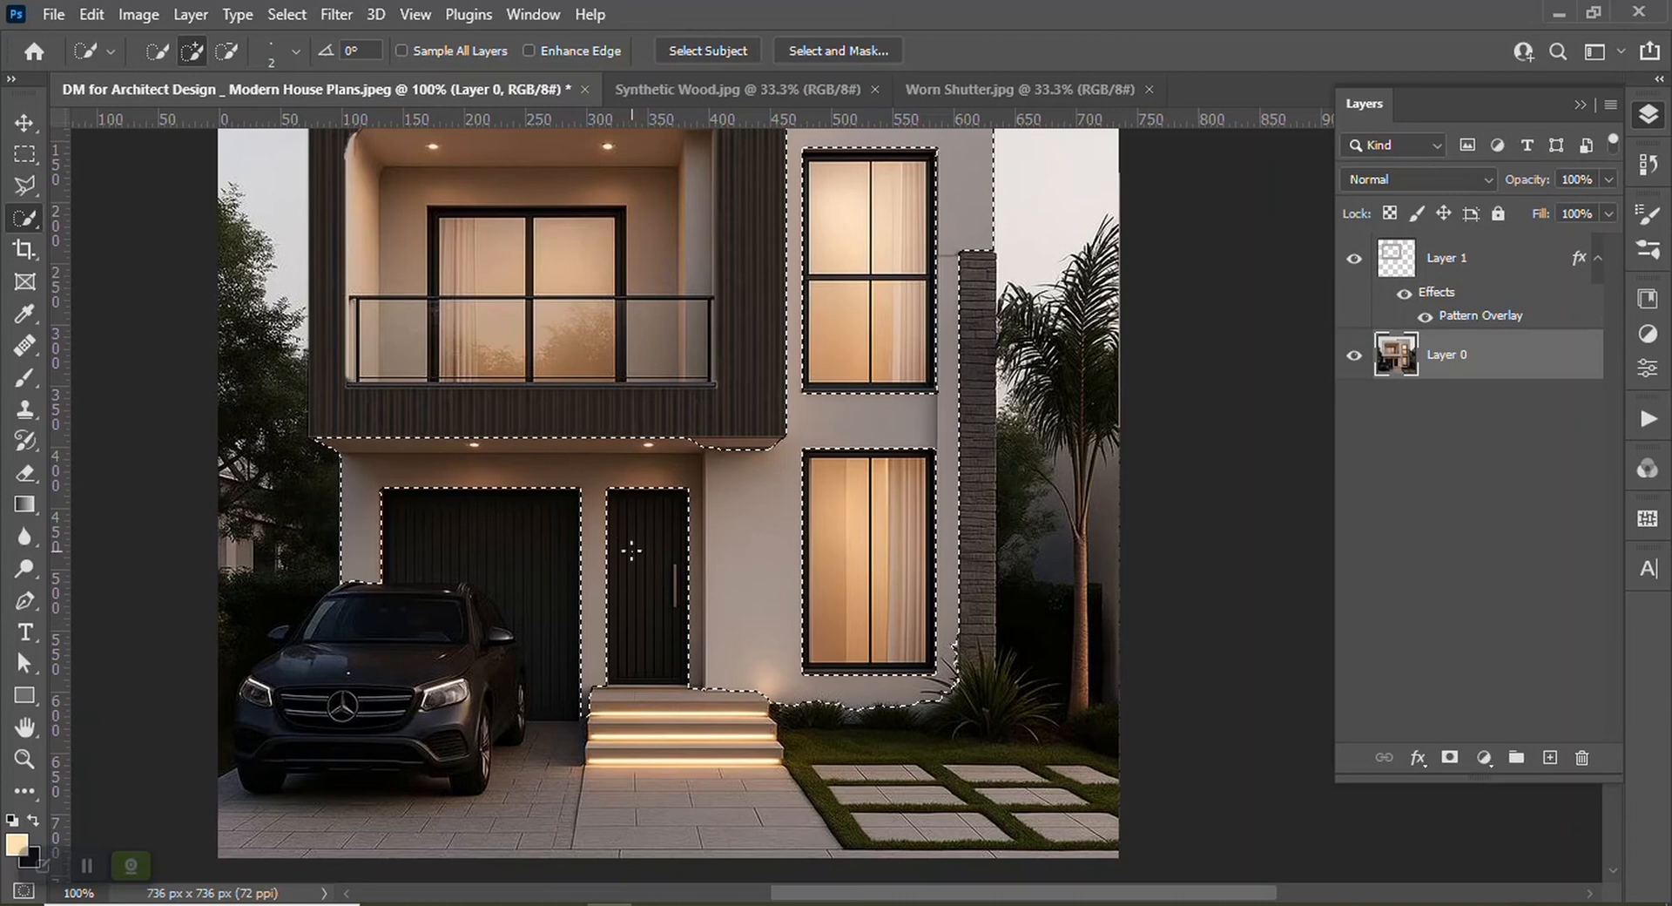
pyautogui.click(227, 50)
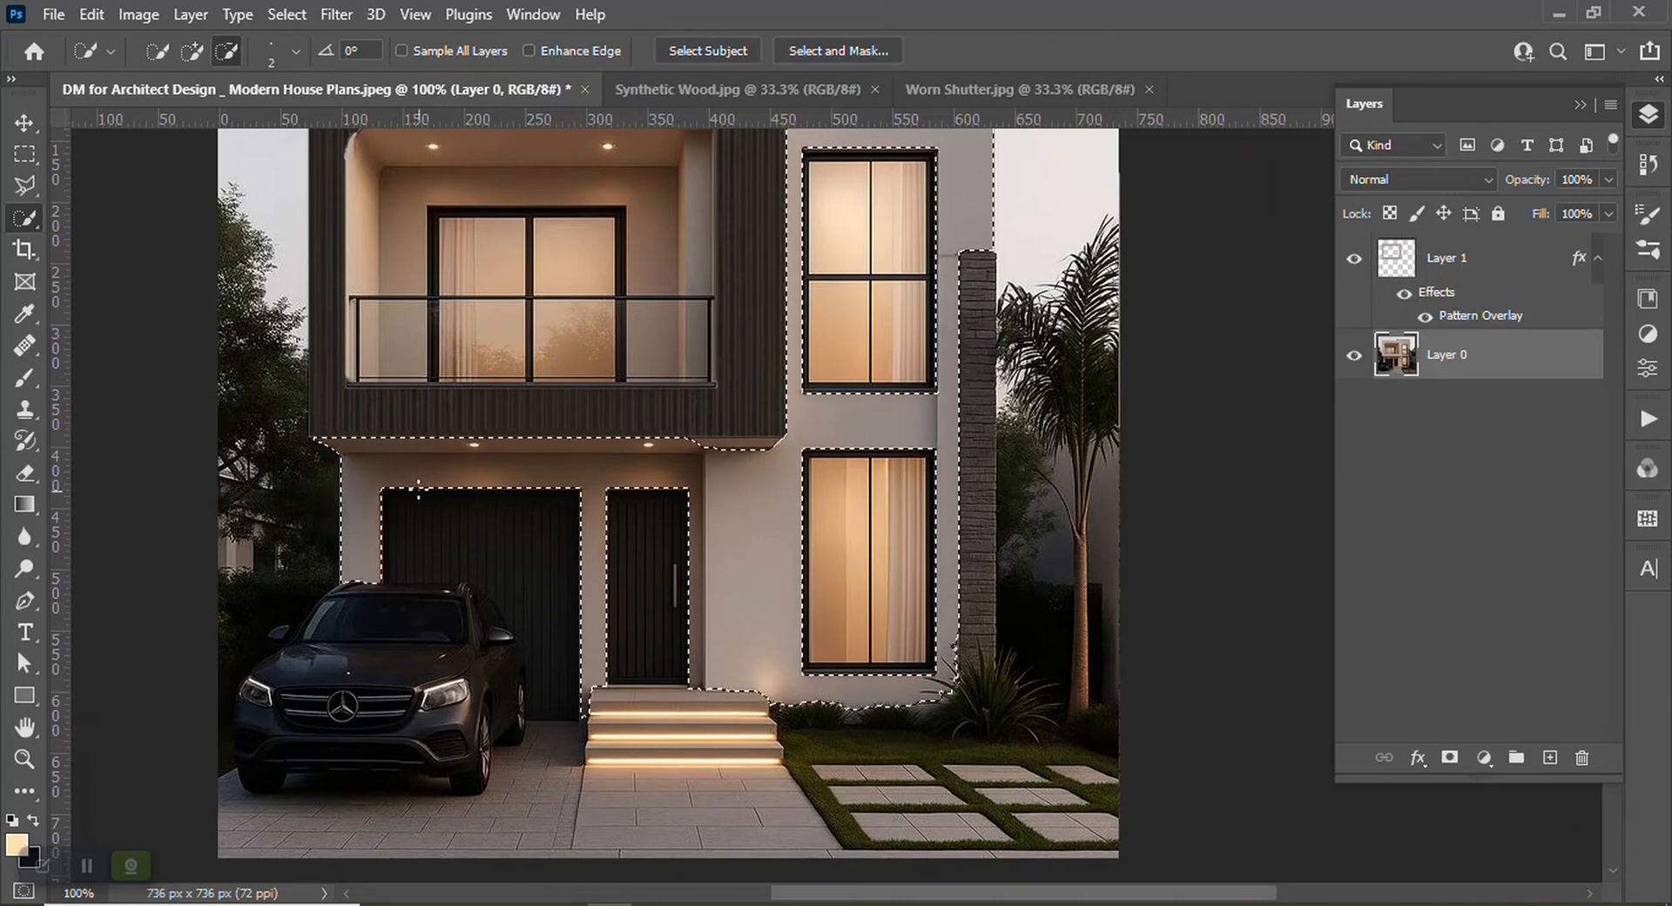
pyautogui.moveTo(342, 445); pyautogui.dragTo(453, 438)
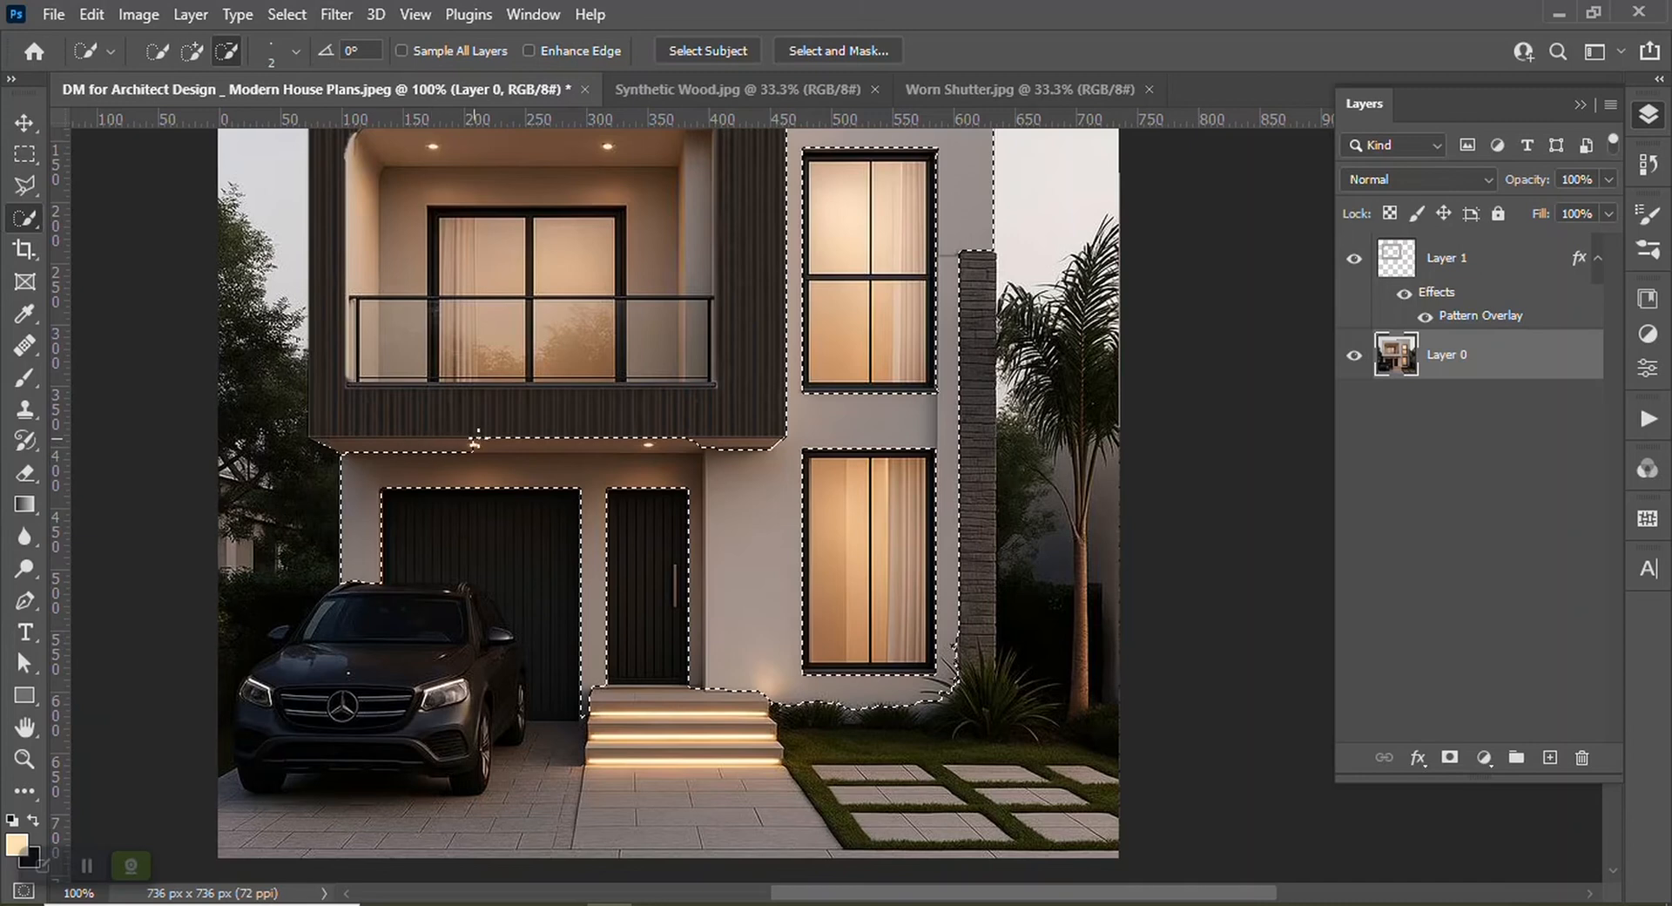
pyautogui.moveTo(555, 440); pyautogui.dragTo(601, 438)
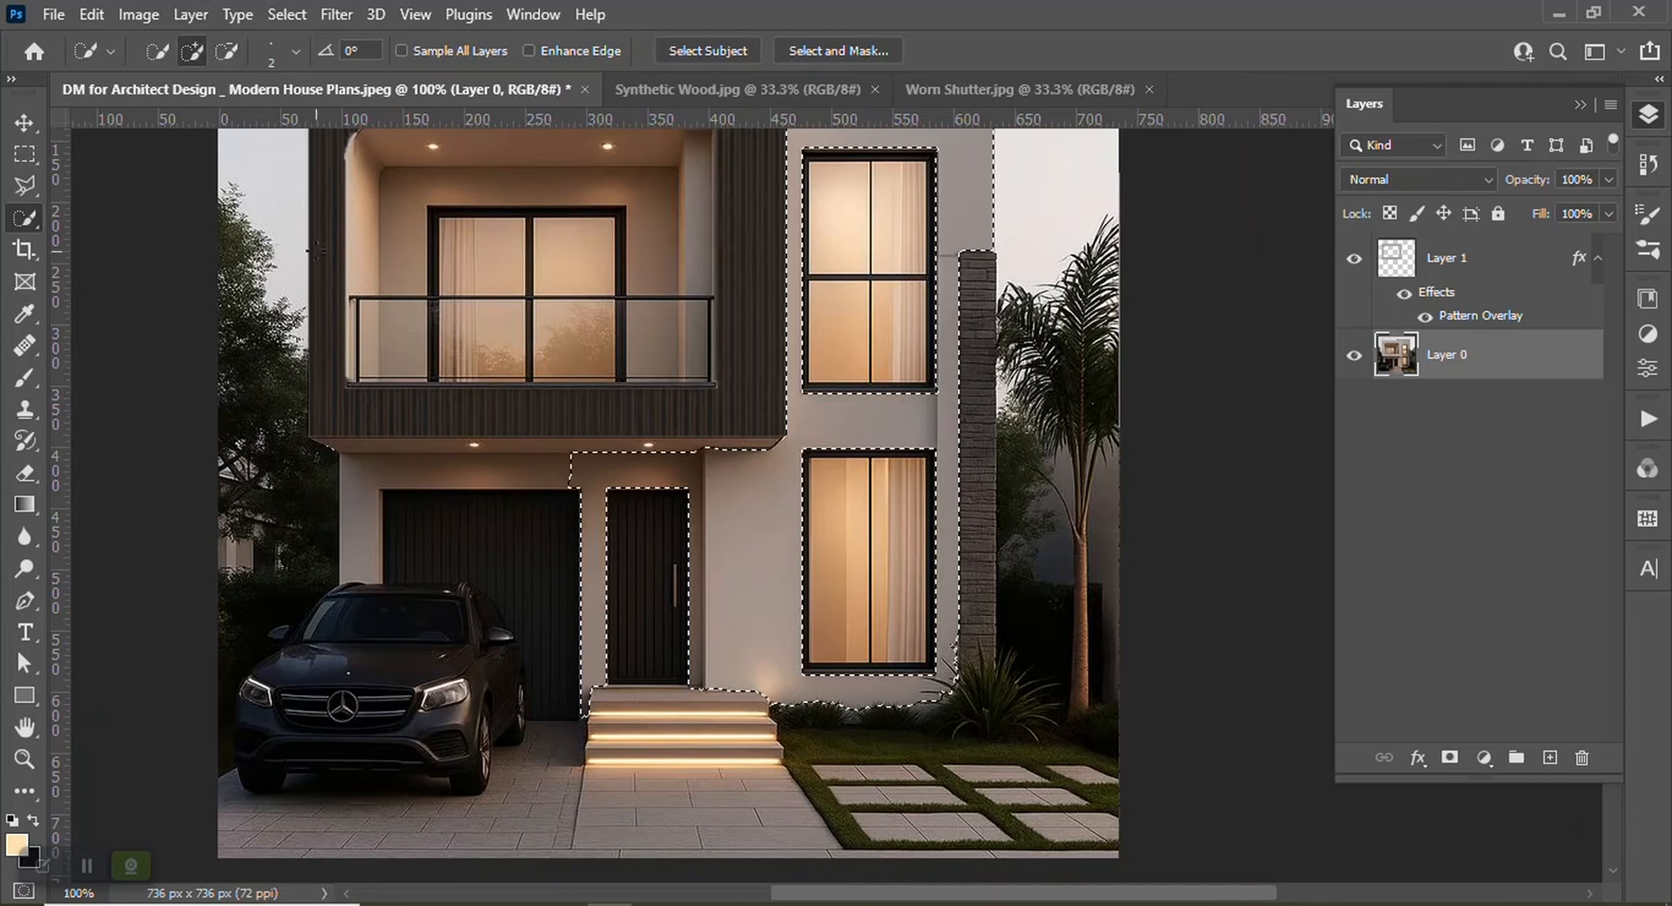
pyautogui.moveTo(546, 477)
pyautogui.mouseDown()
pyautogui.moveTo(407, 473)
pyautogui.moveTo(363, 545)
pyautogui.mouseUp()
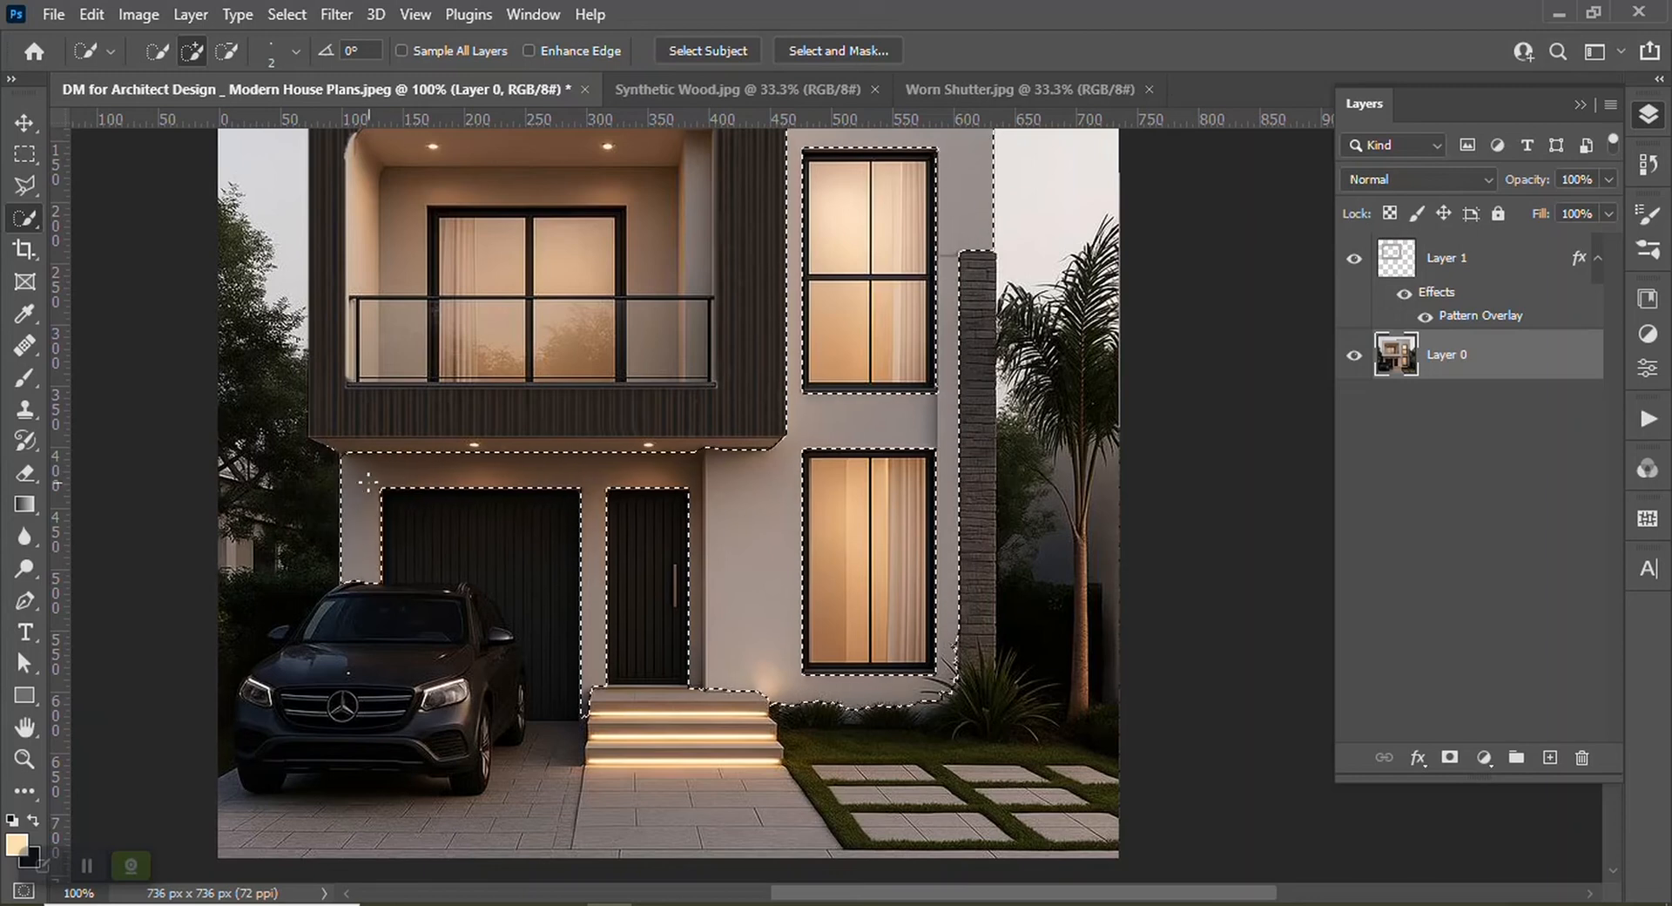
# Copy the selected wall areas onto a new layer
pyautogui.scroll(2, 784, 528)
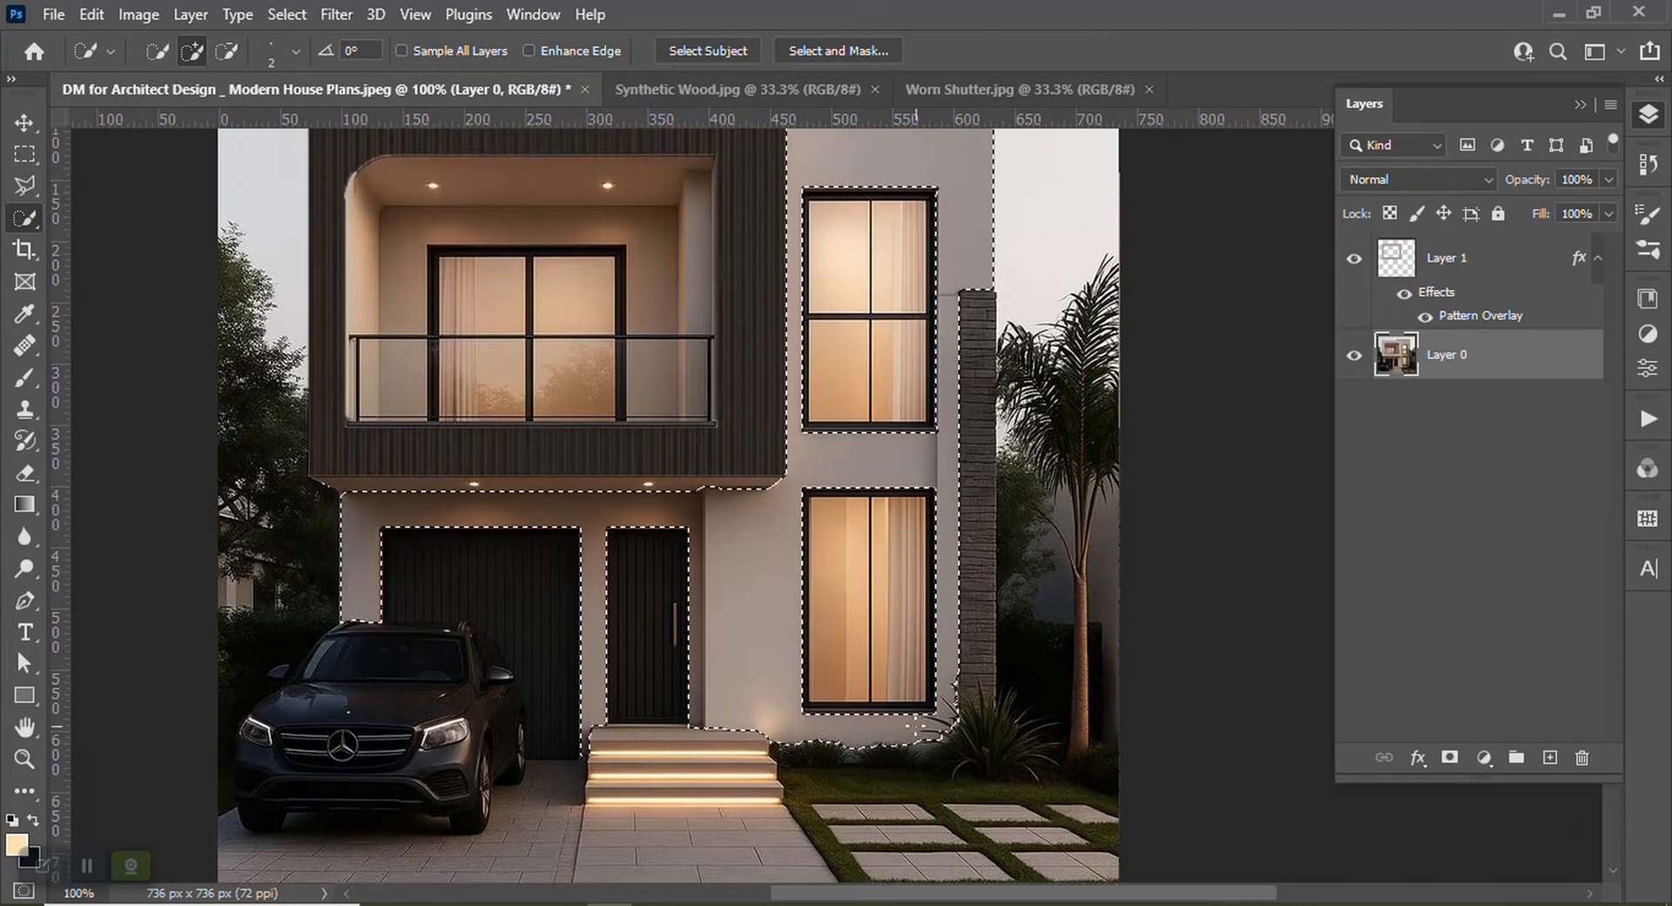
pyautogui.scroll(5, 785, 529)
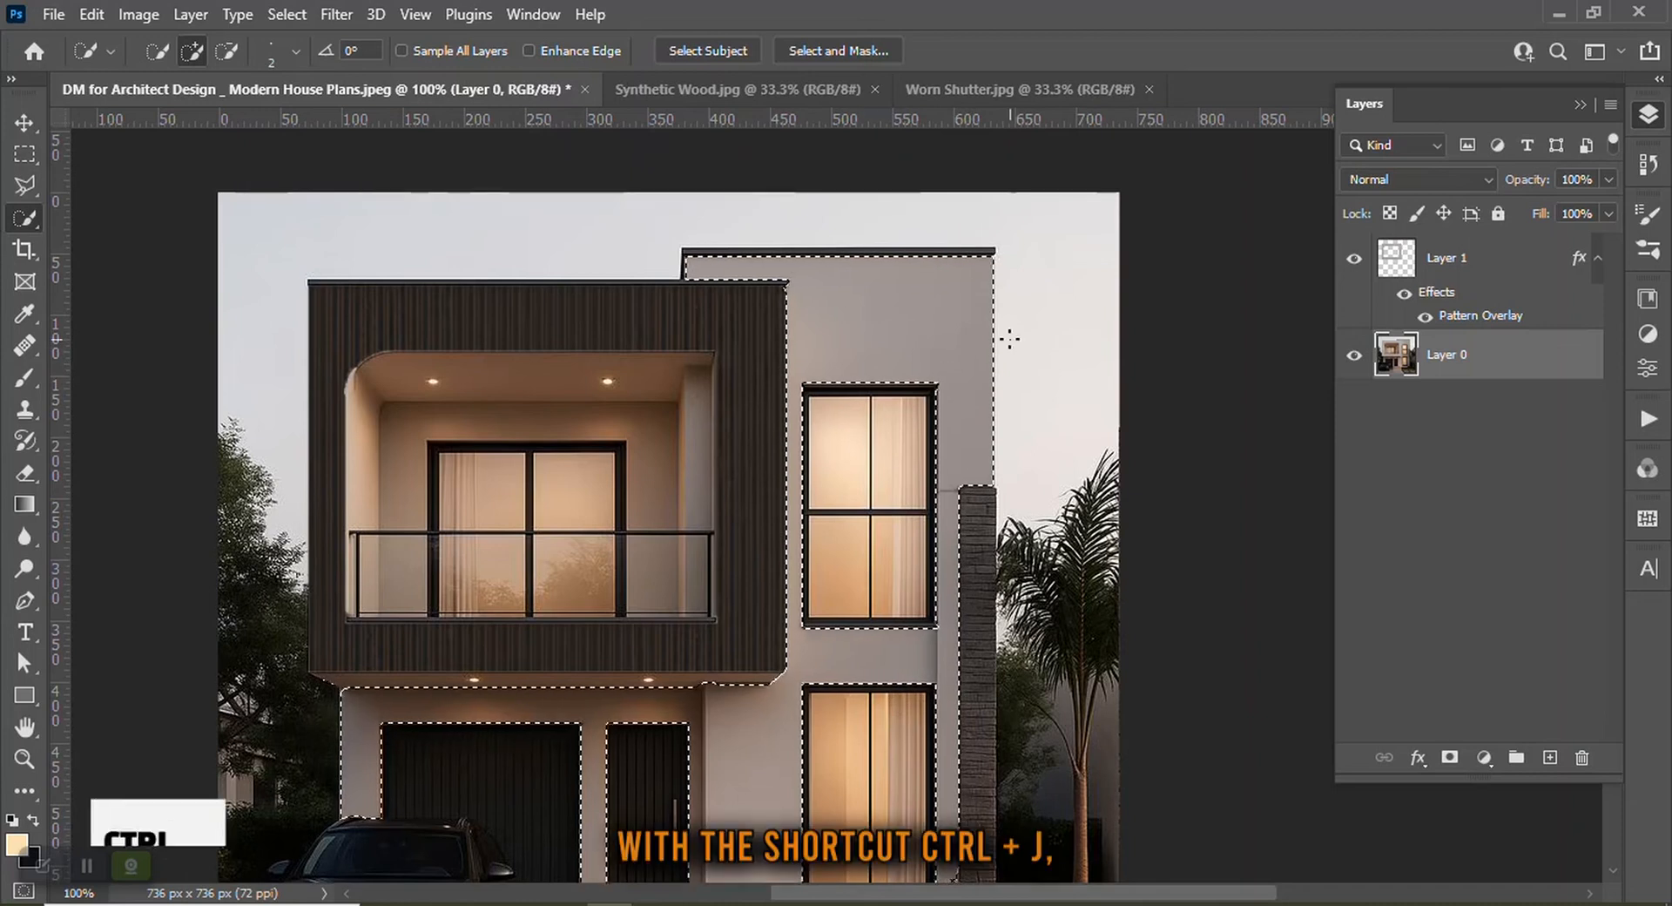
pyautogui.hotkey('ctrl', 'j')
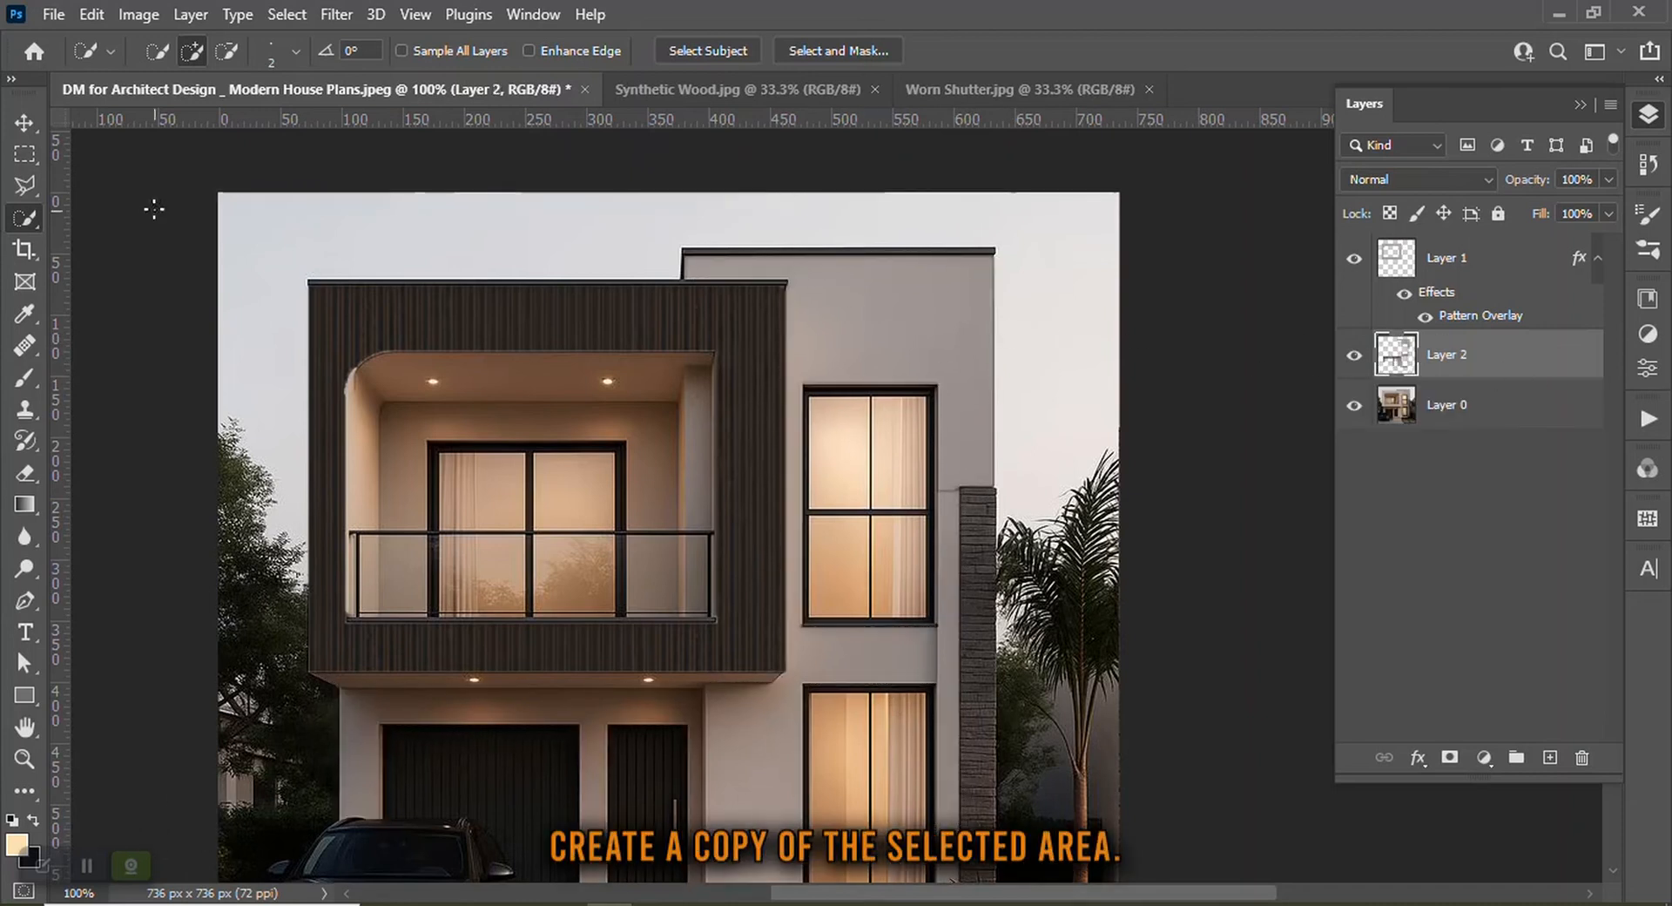
# Add a Pattern Overlay effect to the new wall layer and choose the brown wood pattern
pyautogui.press('v')
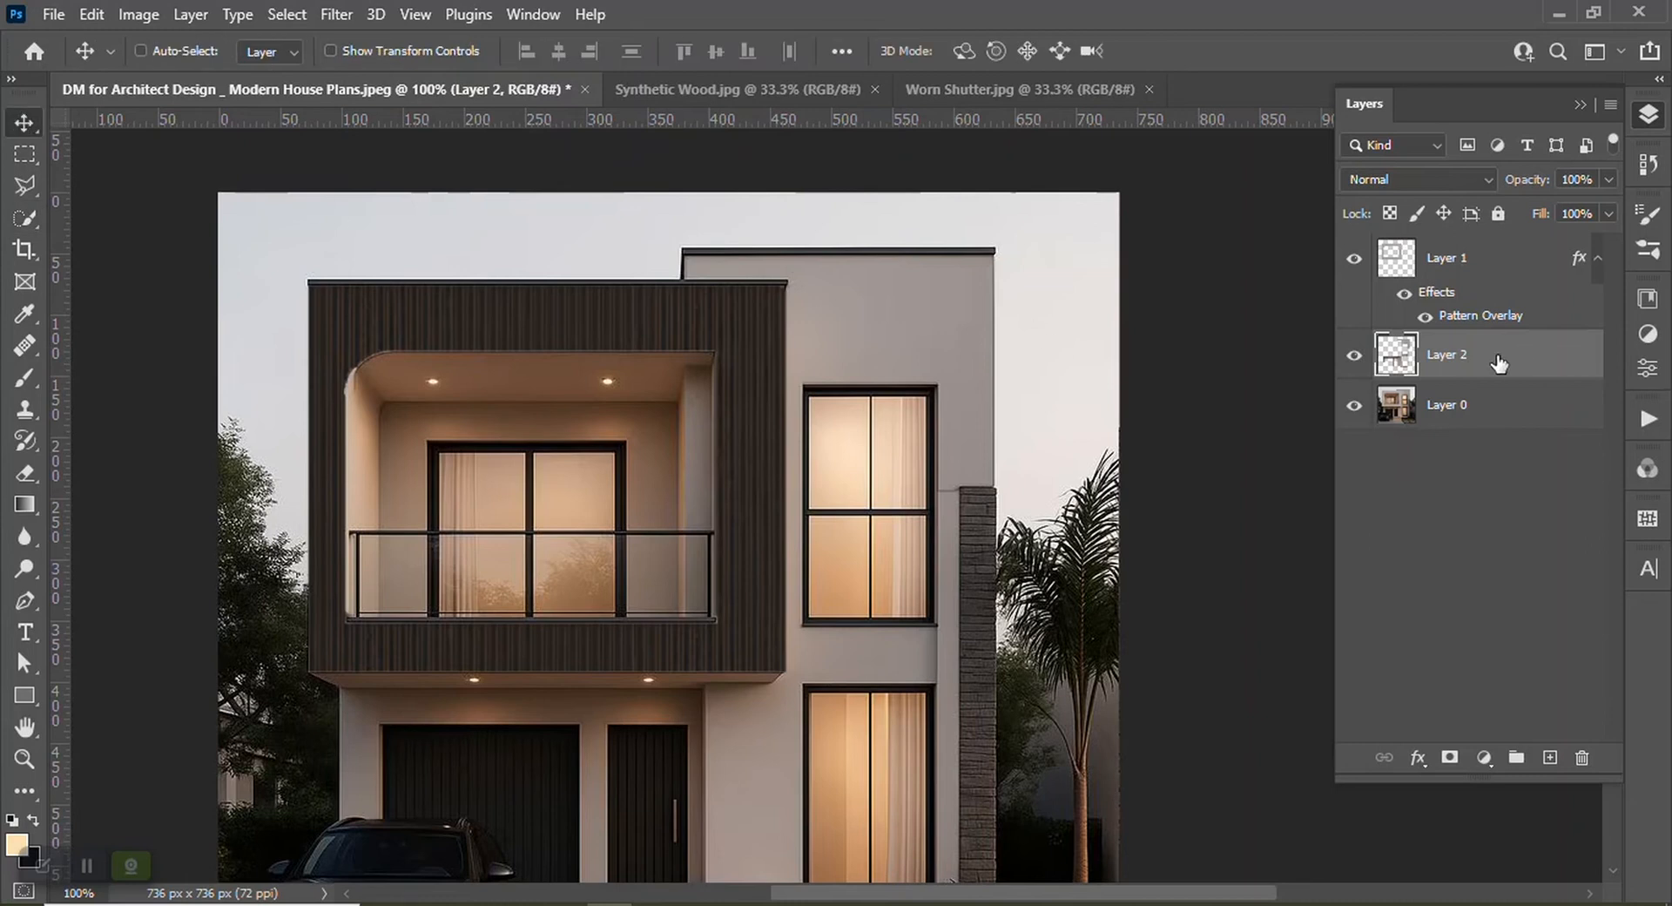
pyautogui.click(1418, 757)
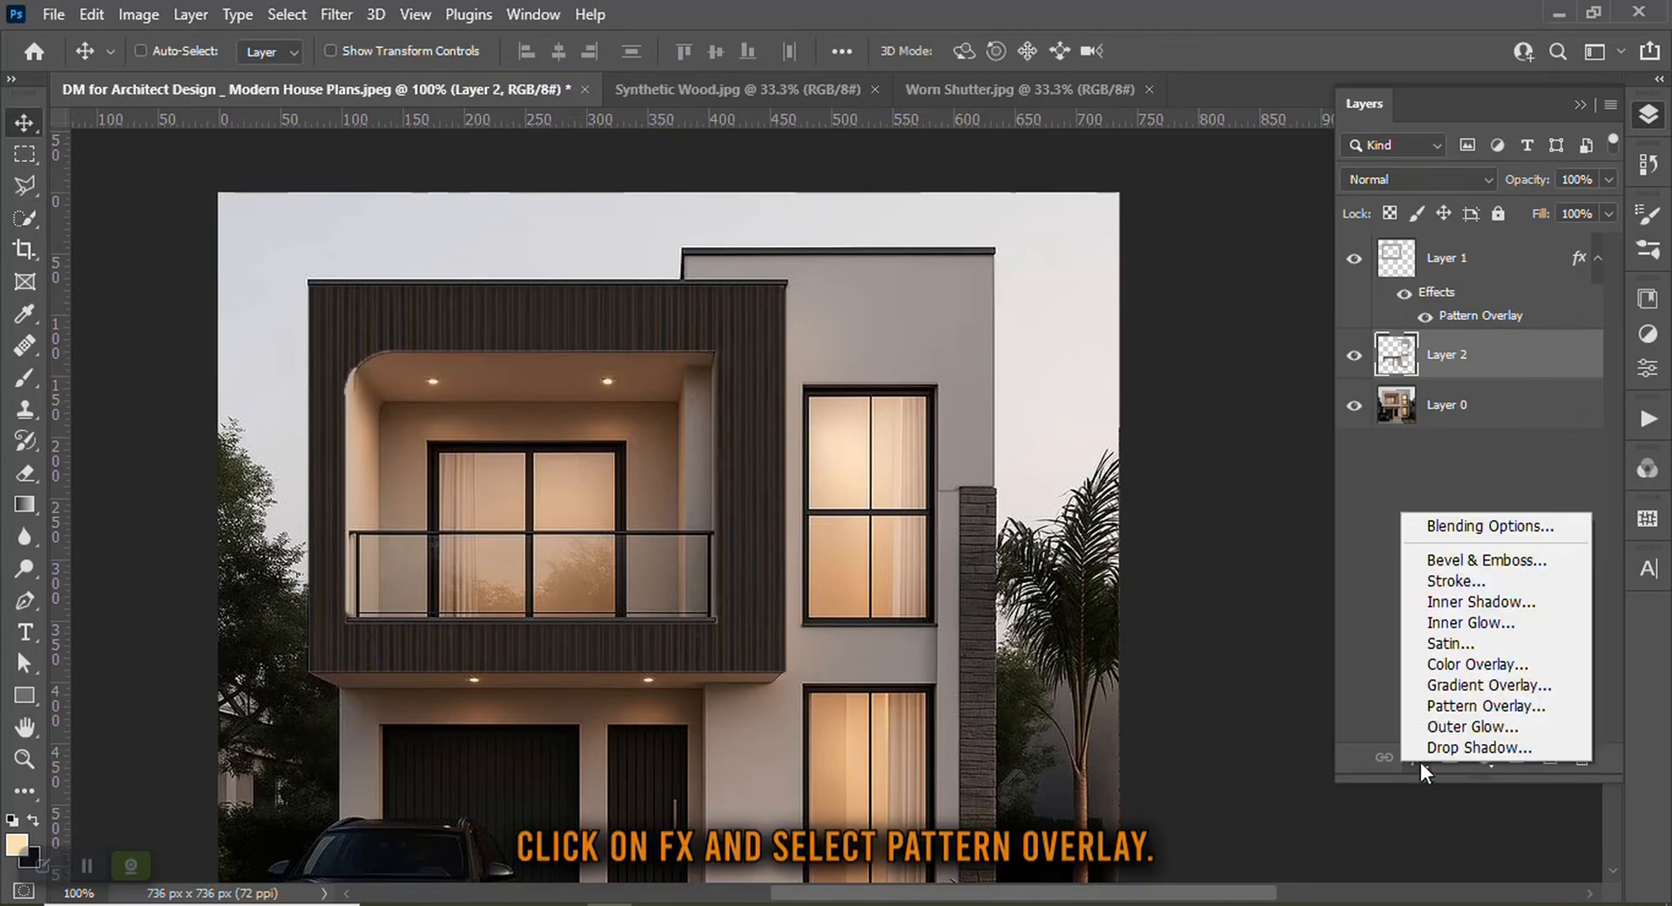
pyautogui.click(1503, 707)
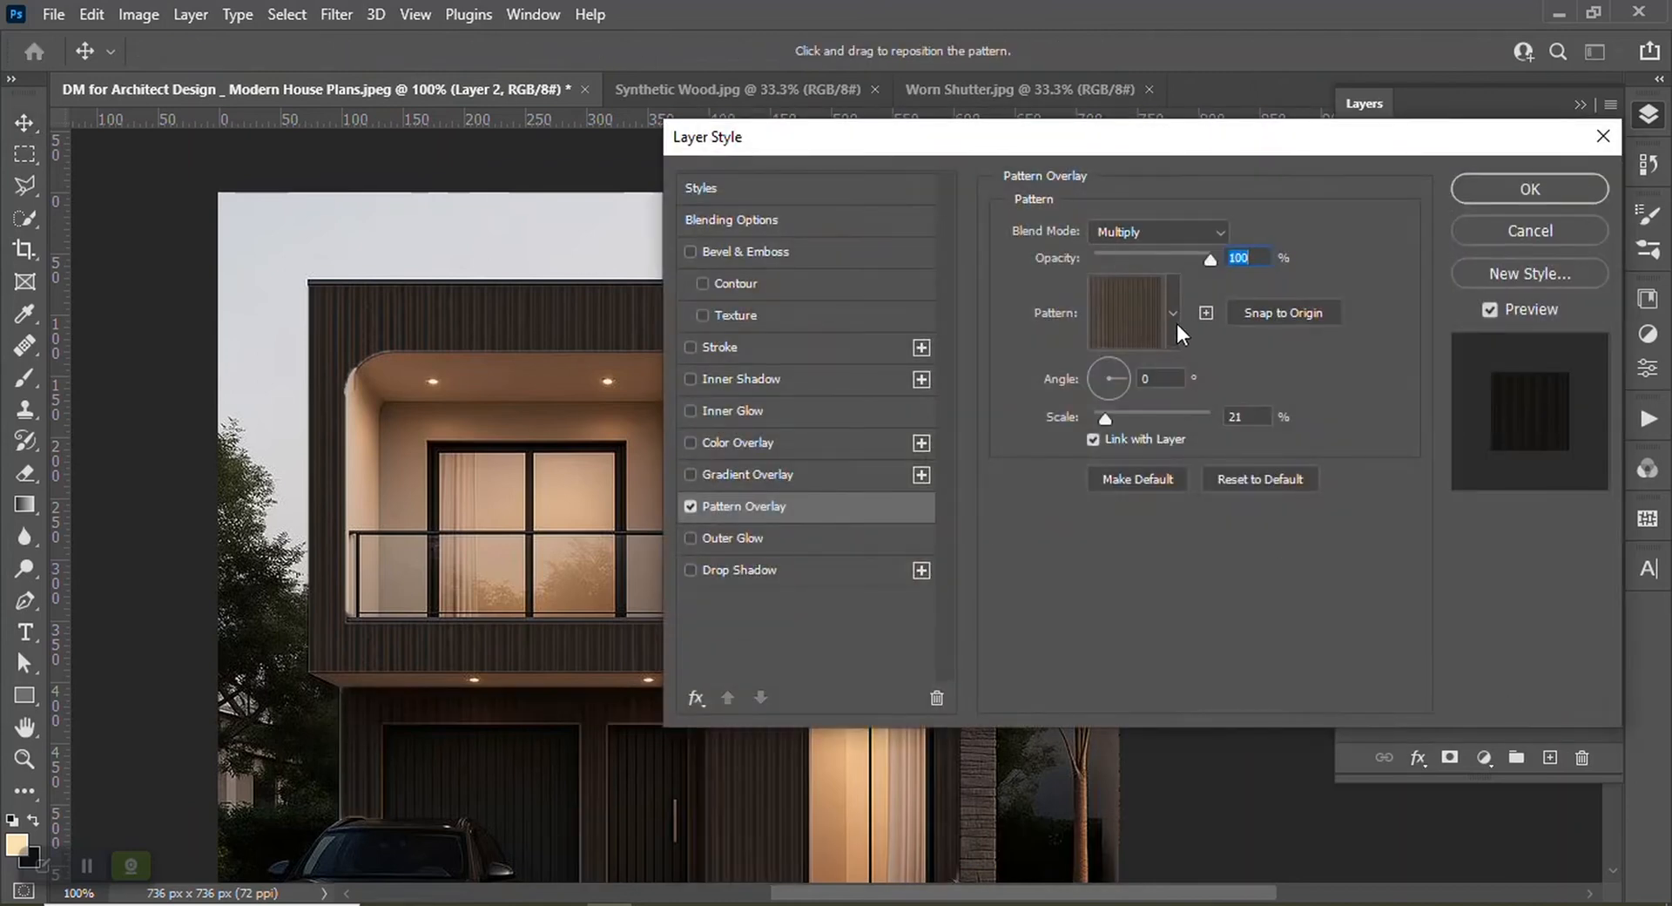
pyautogui.click(1175, 321)
pyautogui.click(1167, 528)
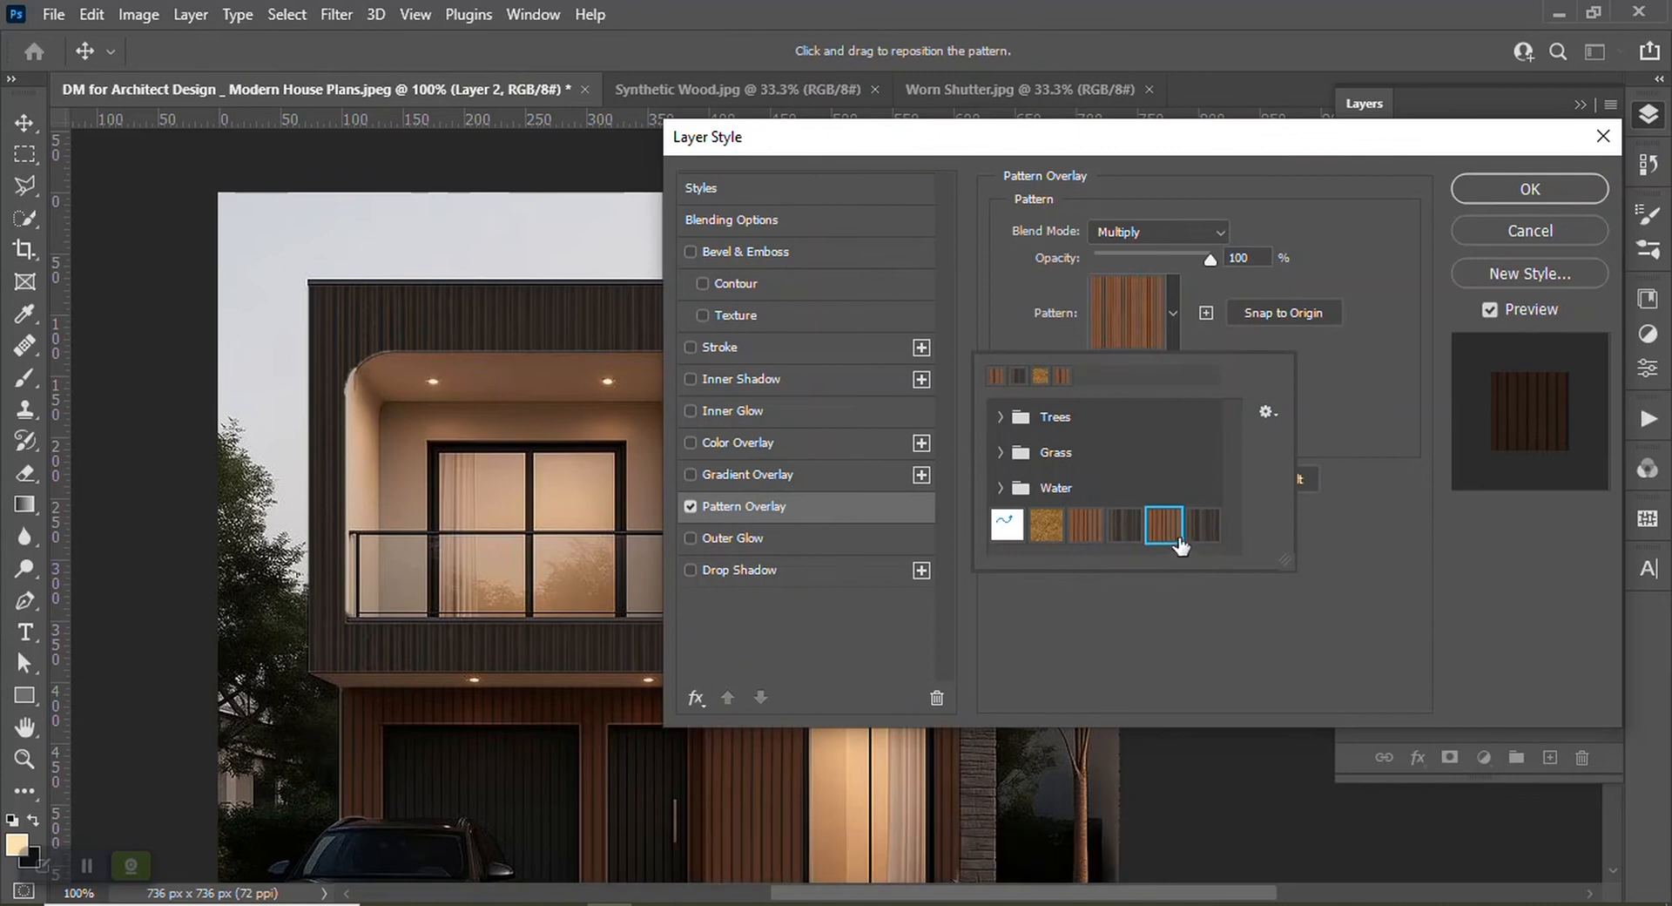
# Apply the wood pattern overlay layer style to the new wall layer
pyautogui.moveTo(1038, 144); pyautogui.dragTo(1311, 118)
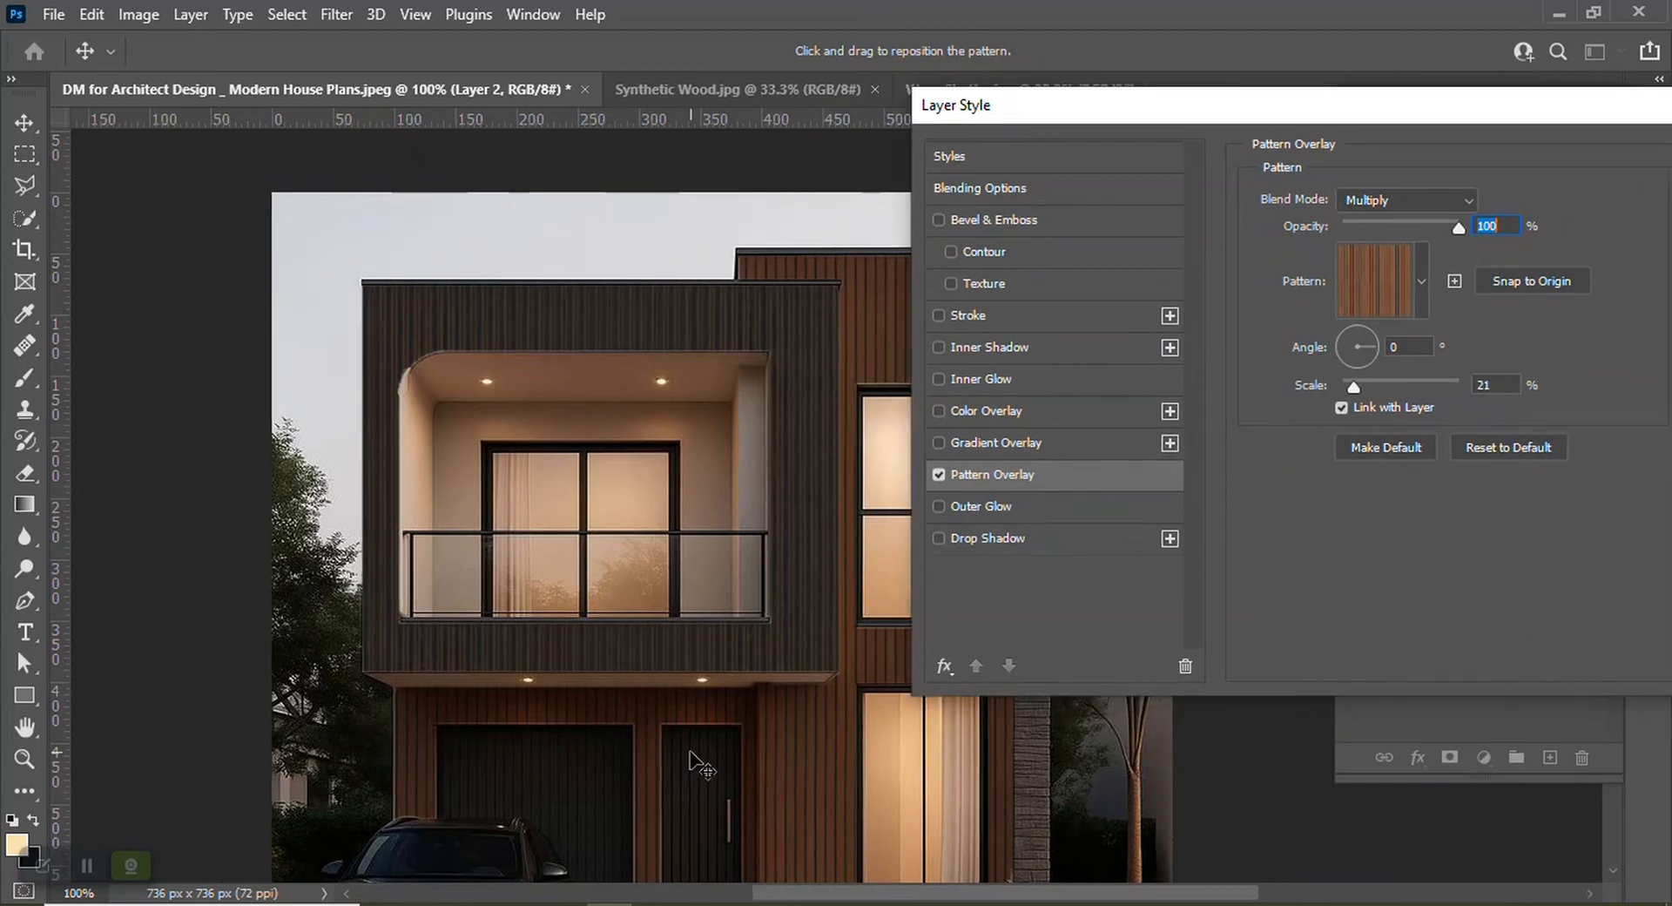
pyautogui.hotkey('ctrl', '-')
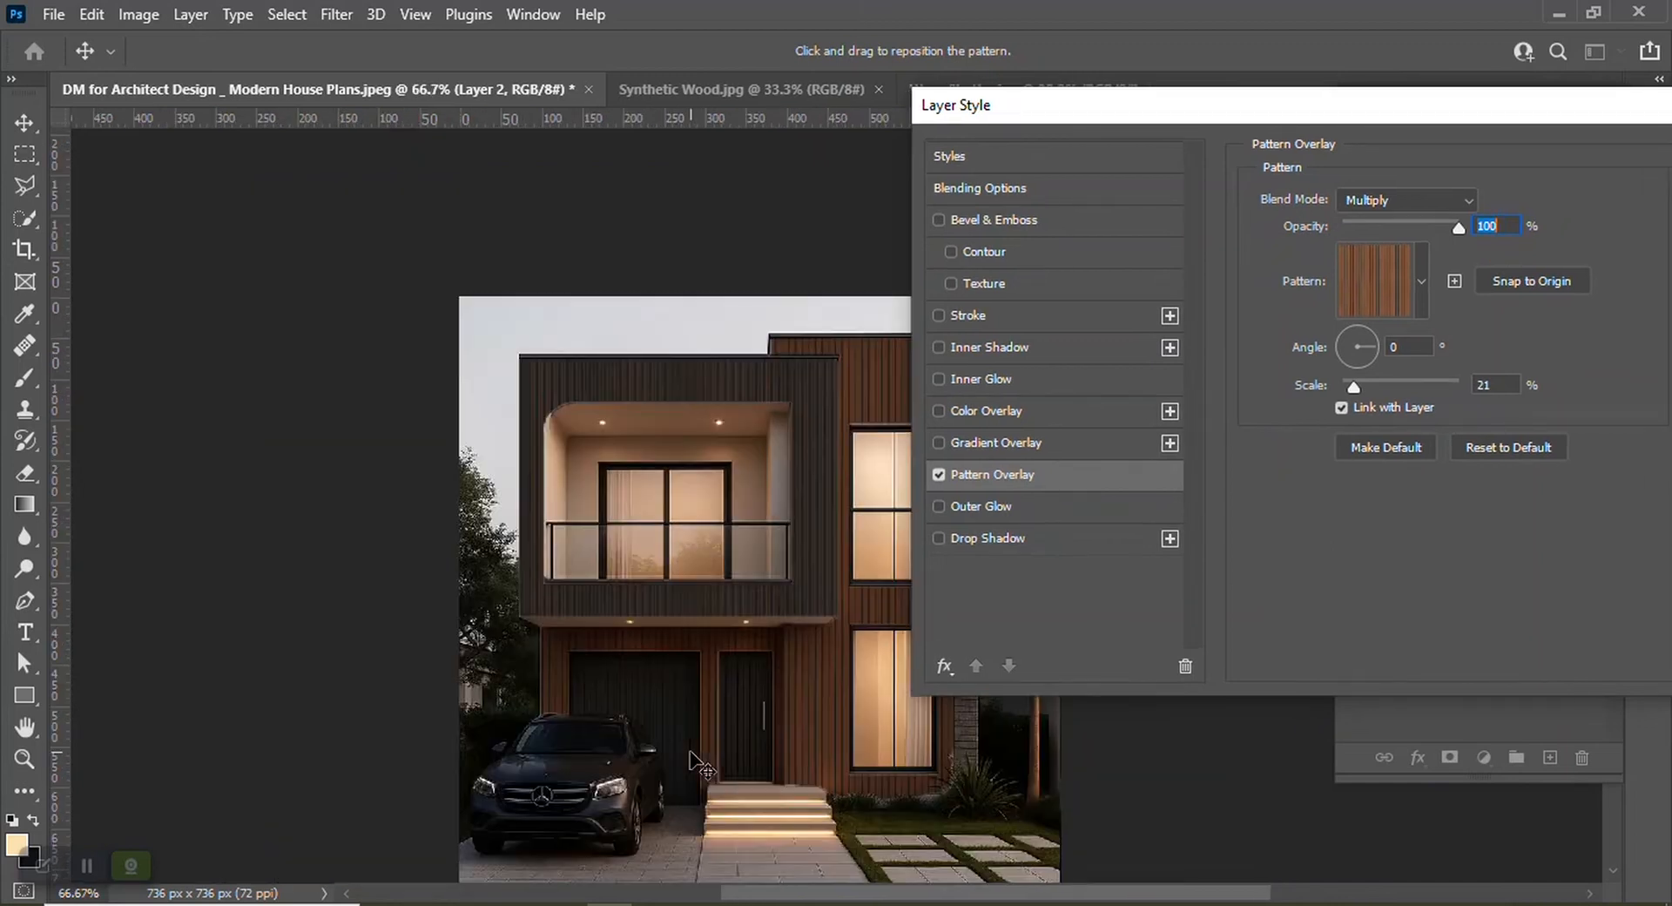
pyautogui.moveTo(1003, 894); pyautogui.dragTo(1102, 897)
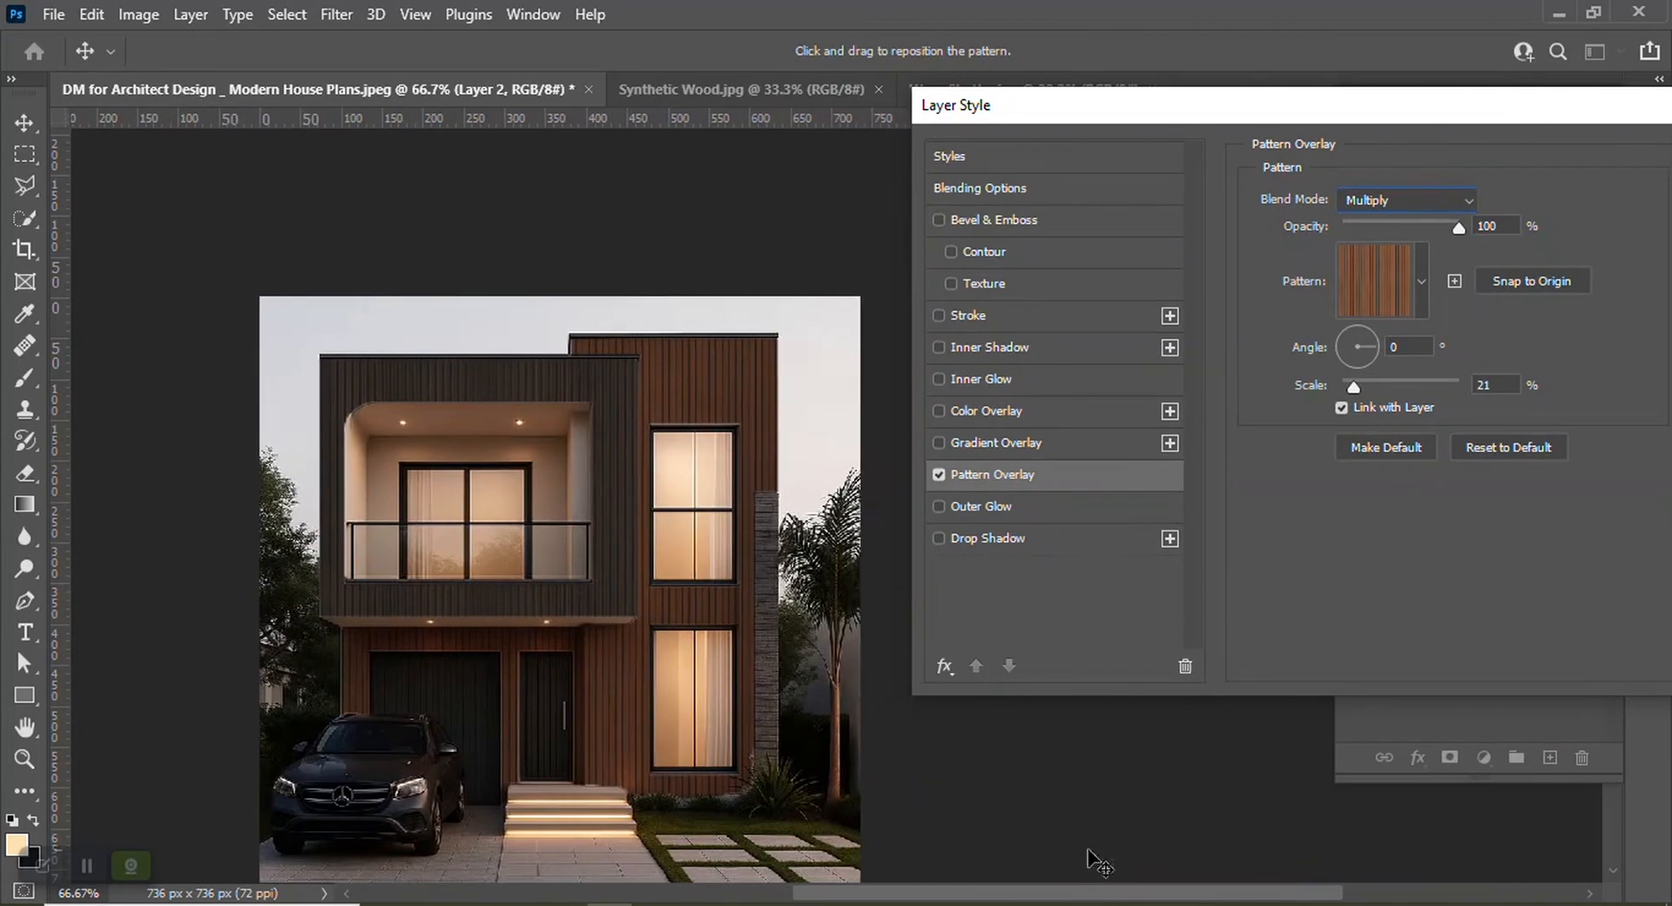
pyautogui.moveTo(1399, 102); pyautogui.dragTo(1156, 99)
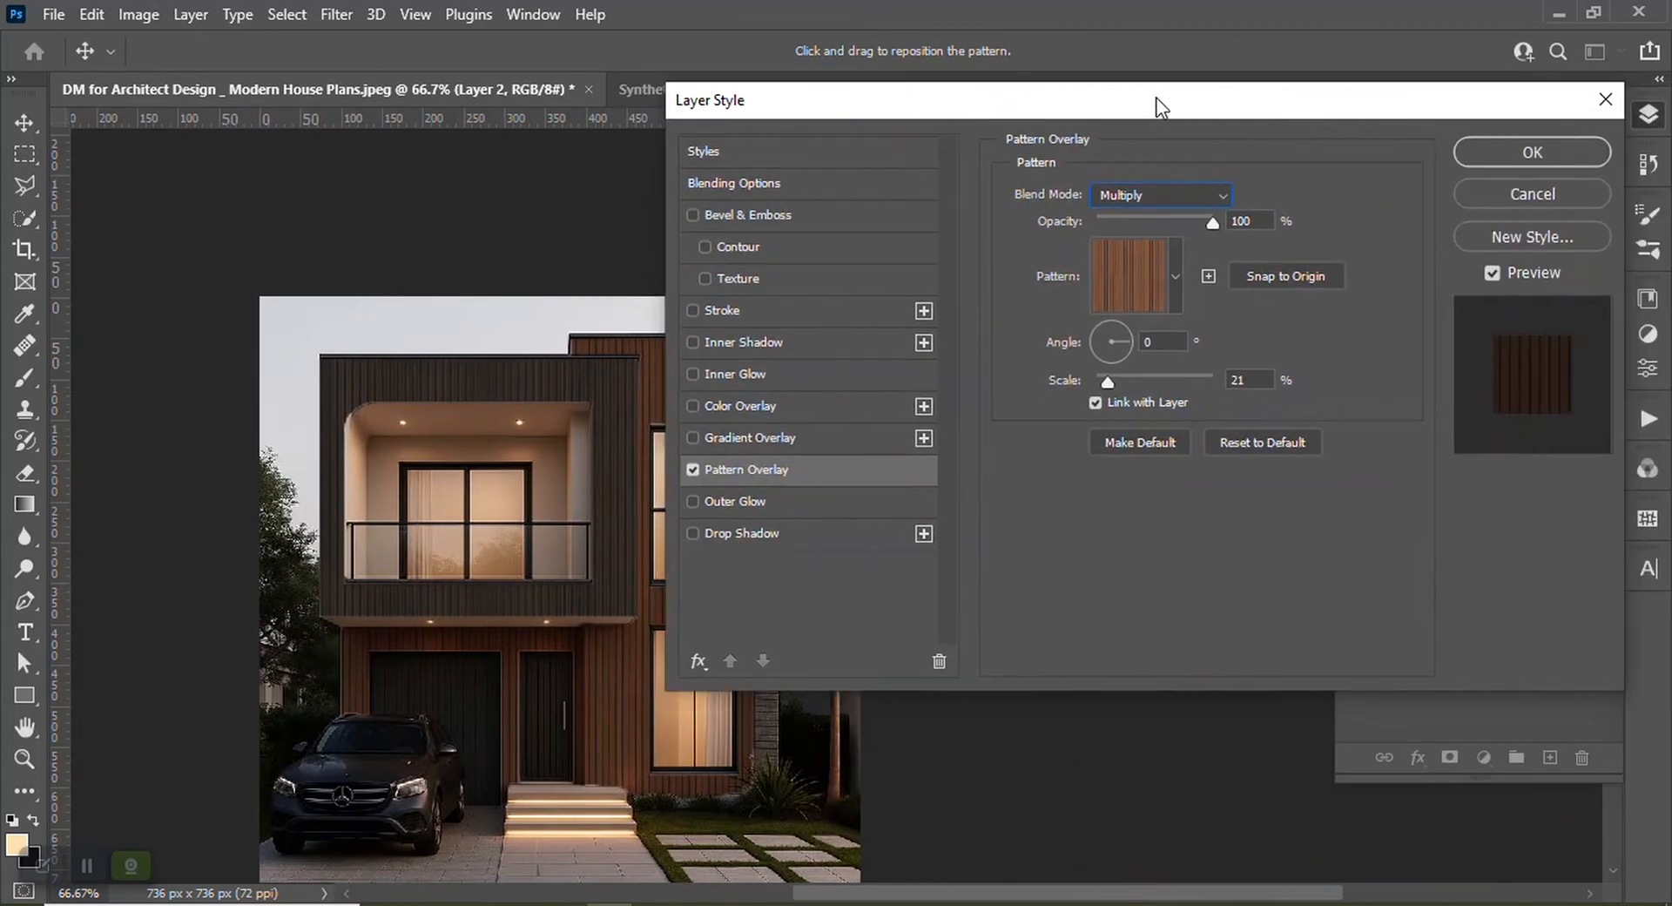
pyautogui.click(1511, 153)
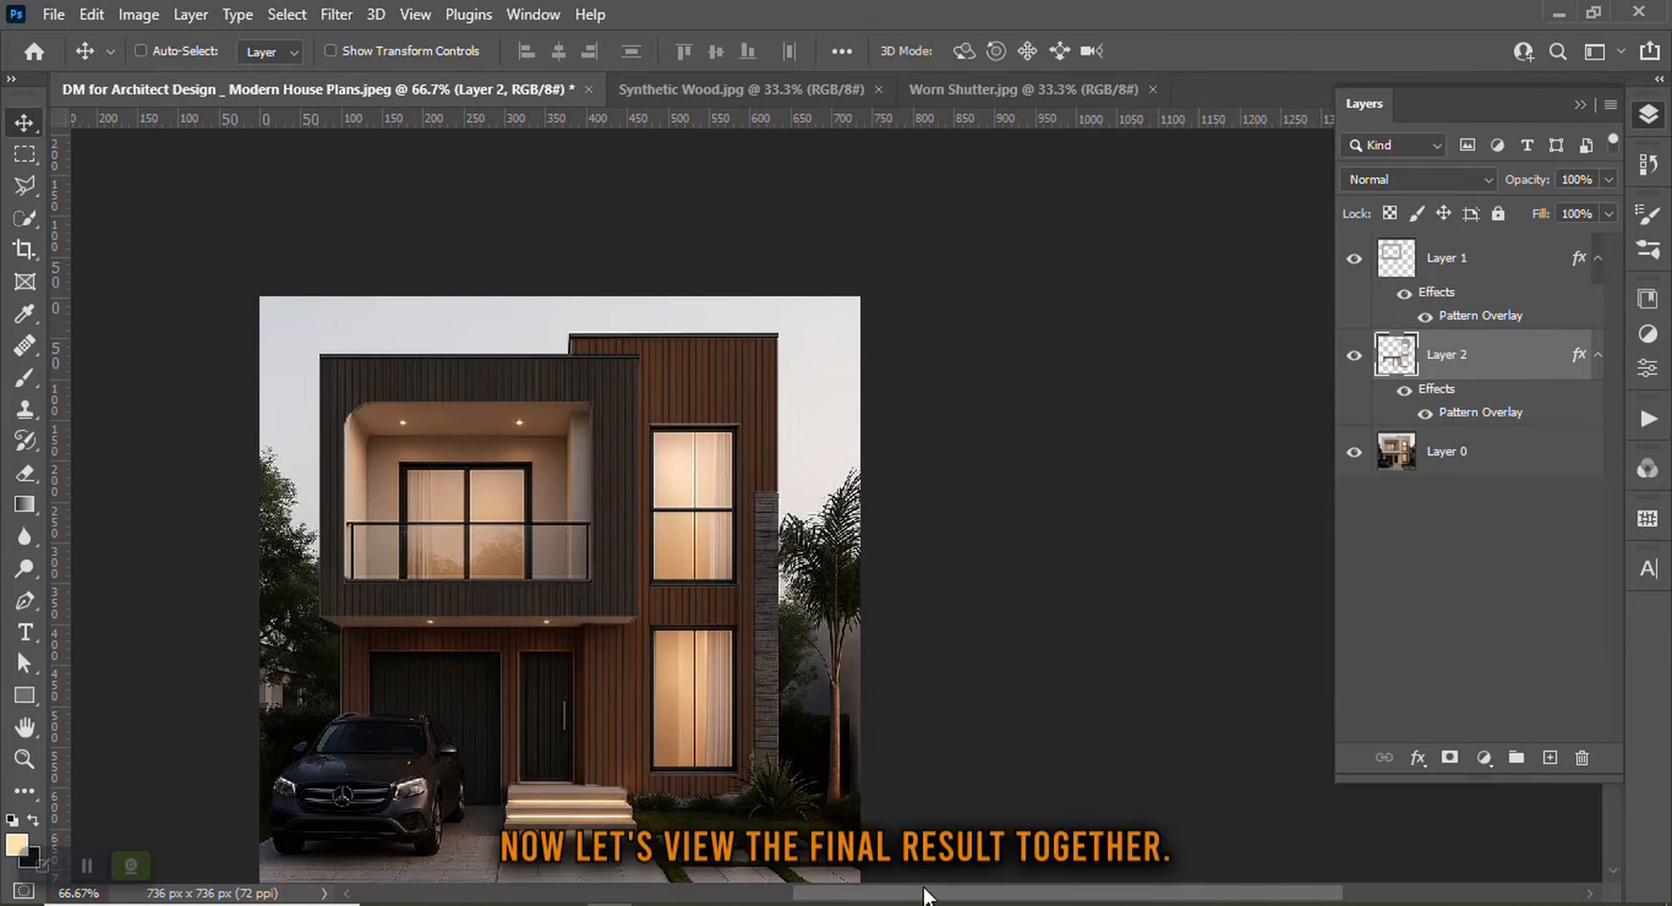